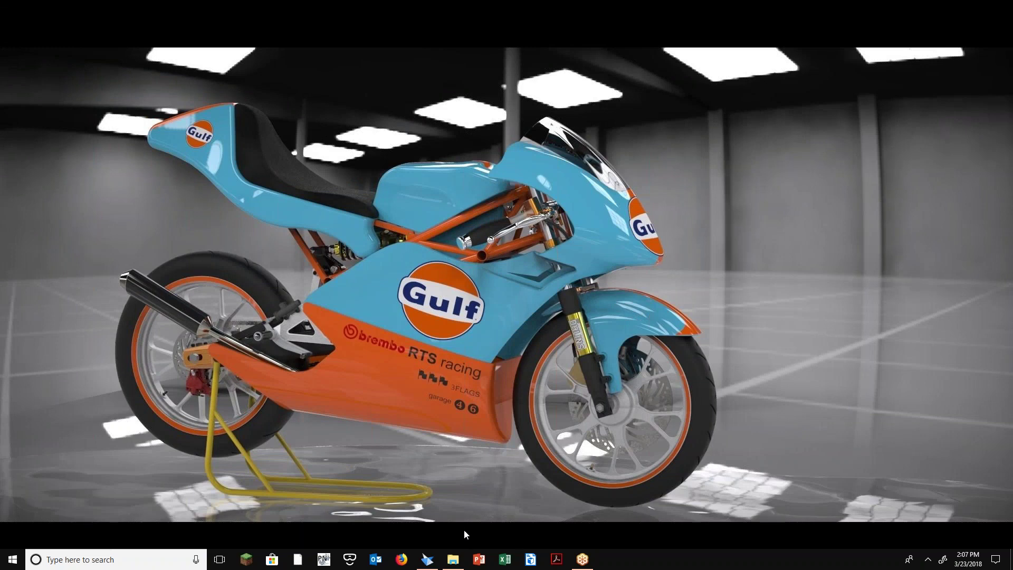
click(455, 563)
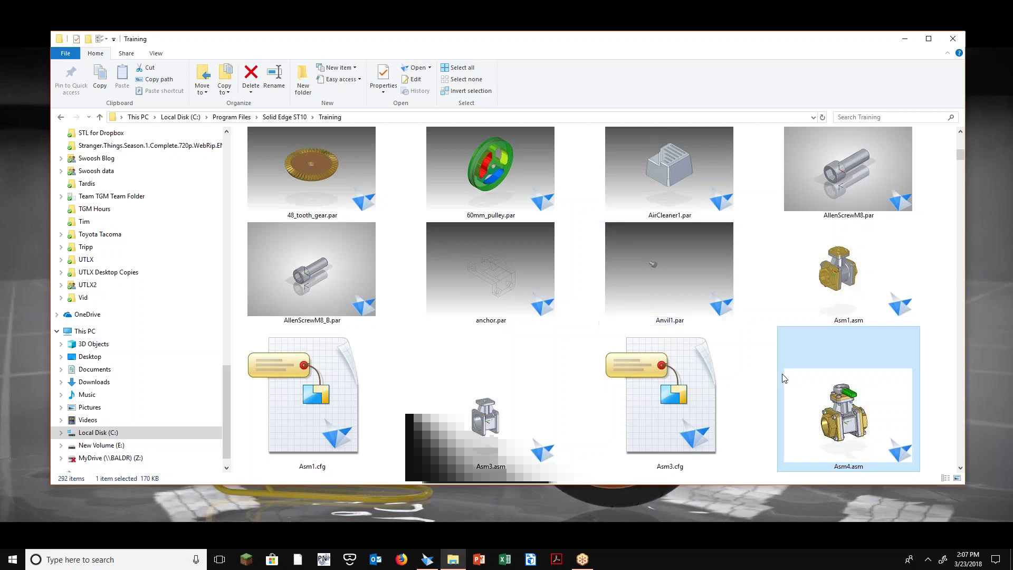
scroll(796, 371, down, 2)
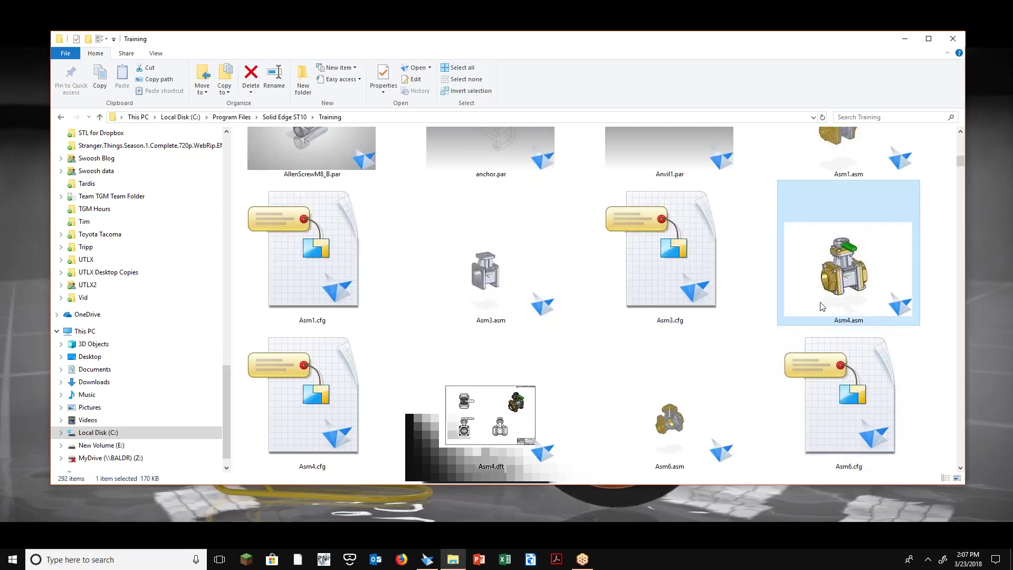
right_click(820, 307)
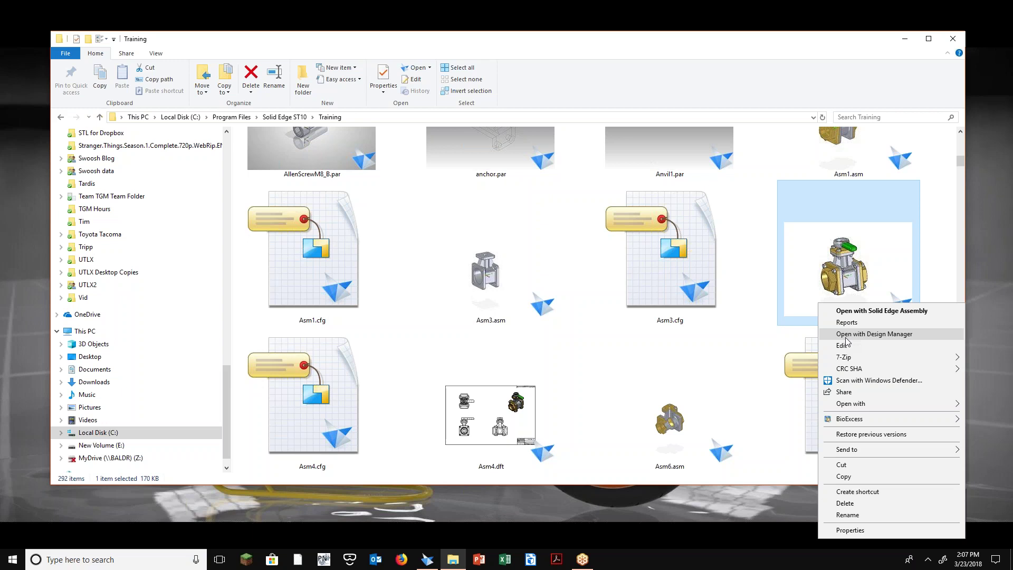
click(506, 405)
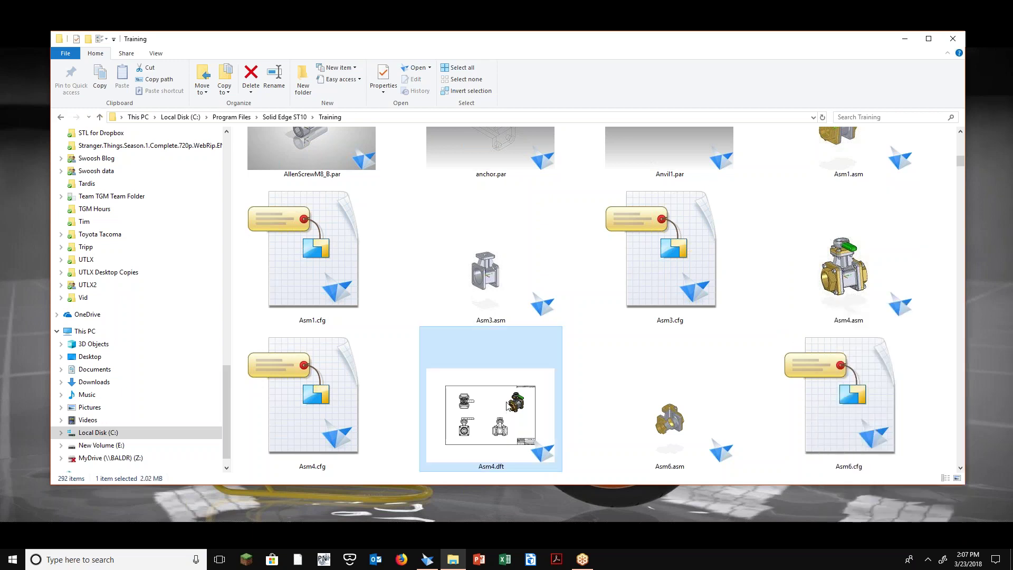
scroll(508, 358, down, 1)
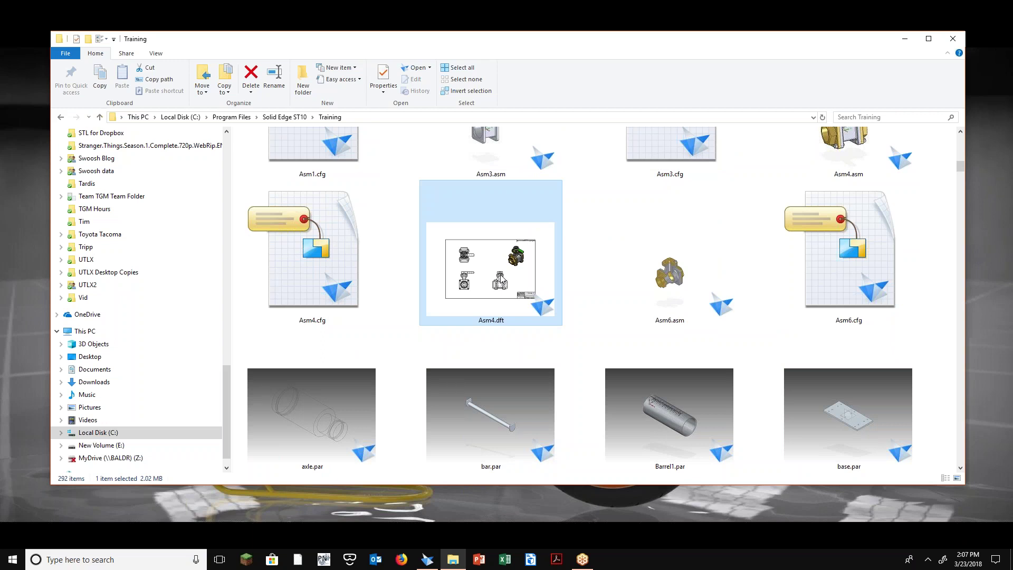
click(12, 559)
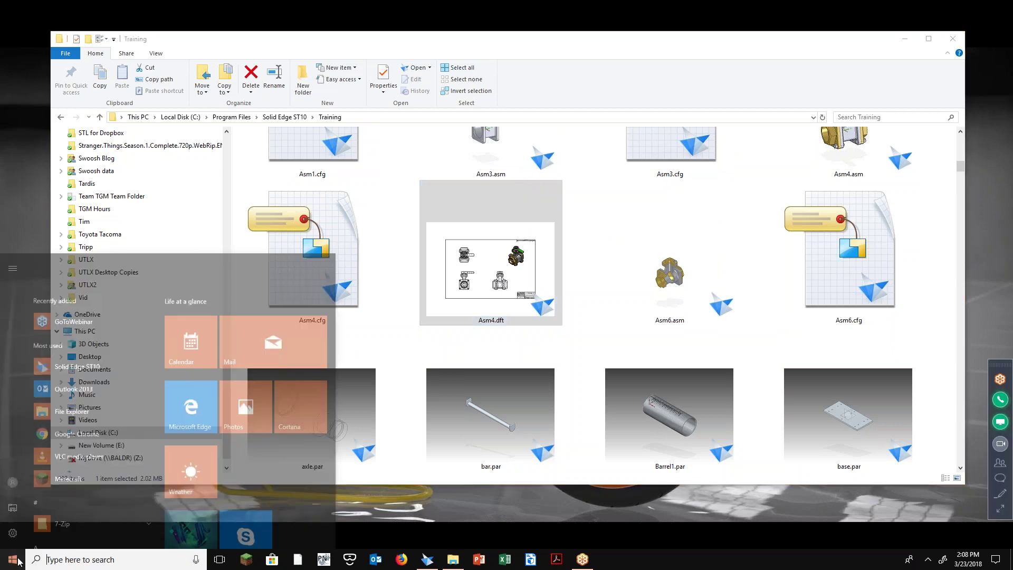
click(30, 455)
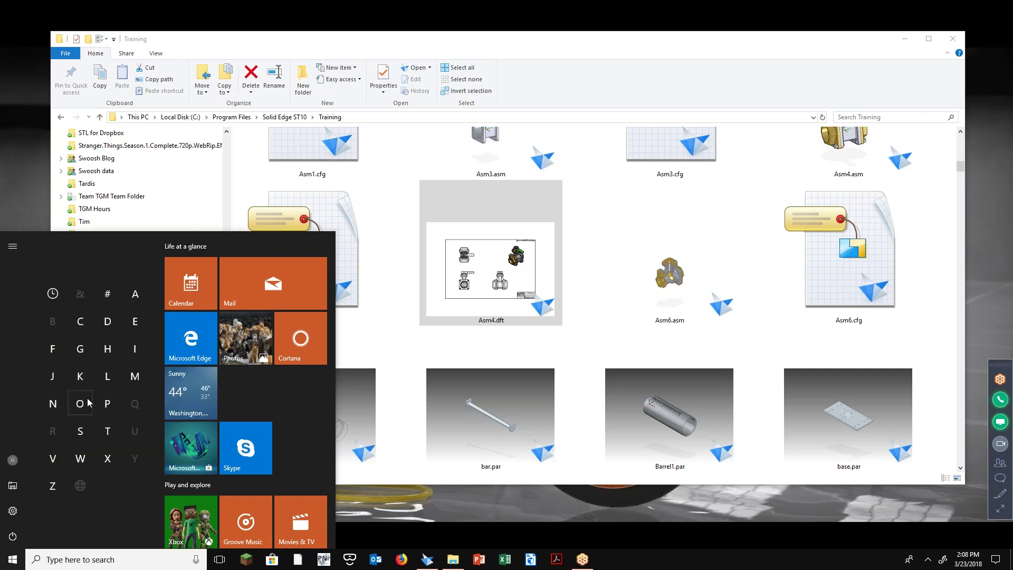
click(81, 430)
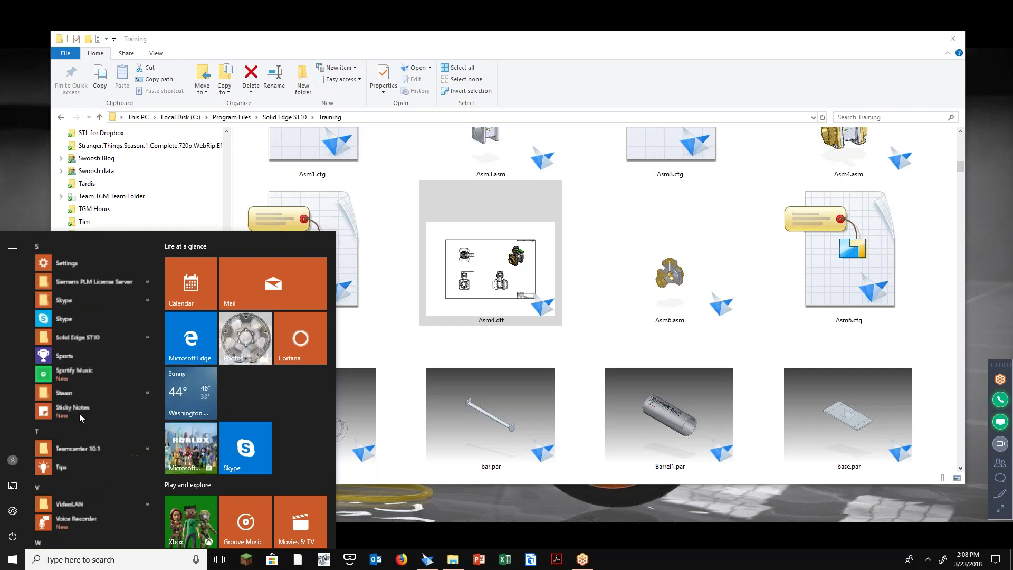
click(74, 337)
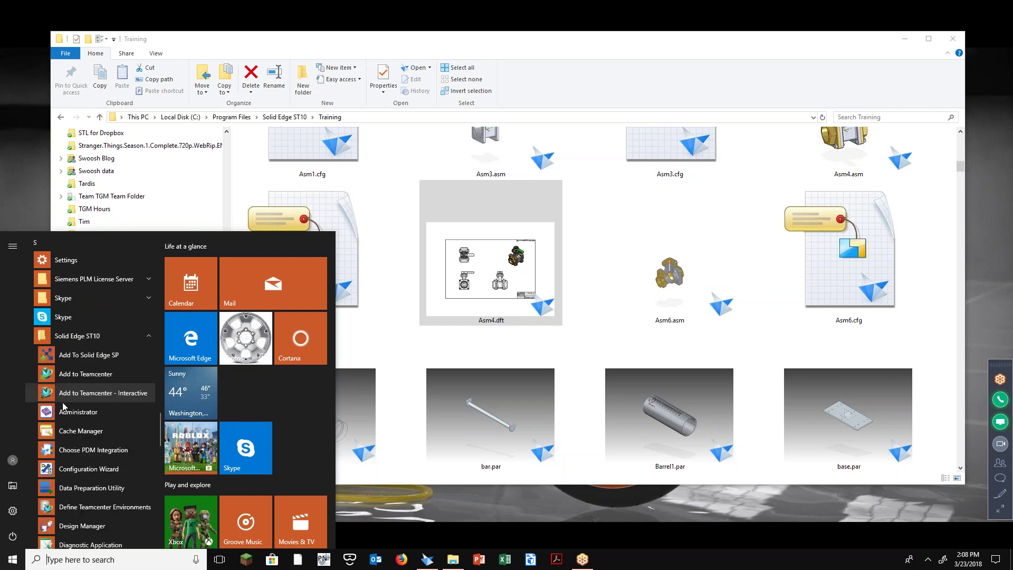
scroll(66, 438, down, 3)
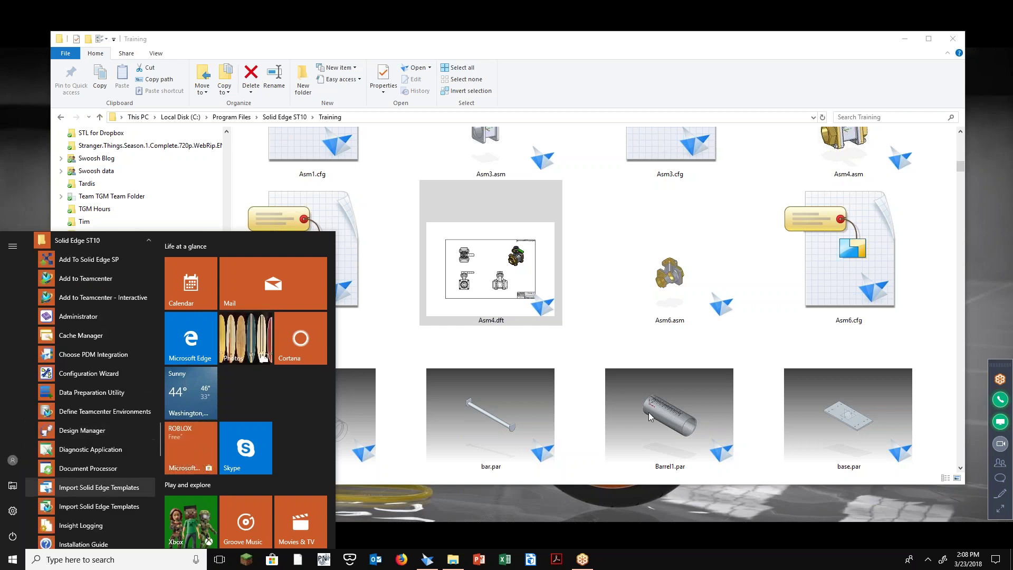
click(491, 319)
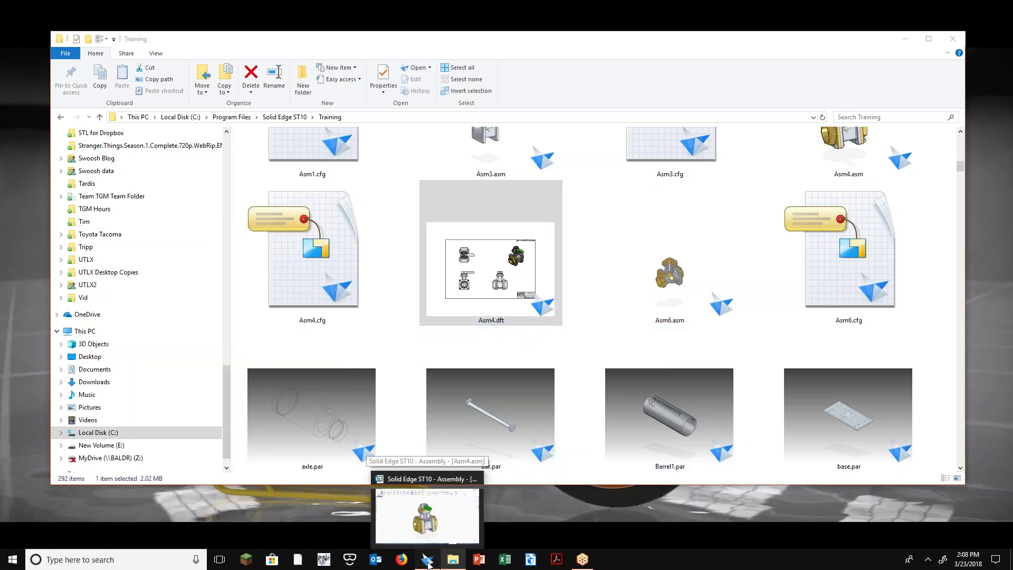
Bring up Asm4.asm and expand the Closed Plastic Handle subassembly to list its parts
click(428, 563)
middle_drag(765, 296, 730, 364)
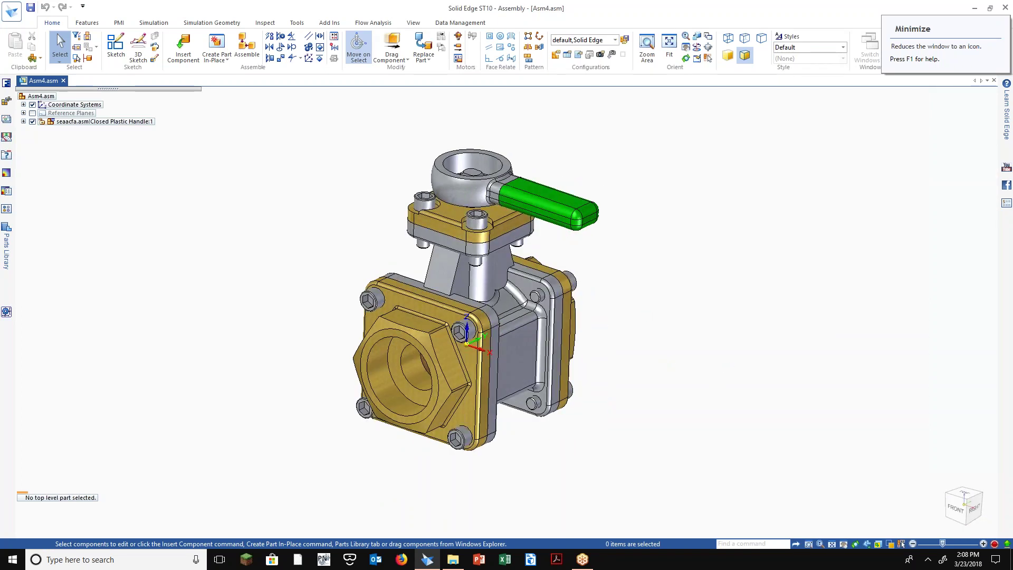
click(24, 121)
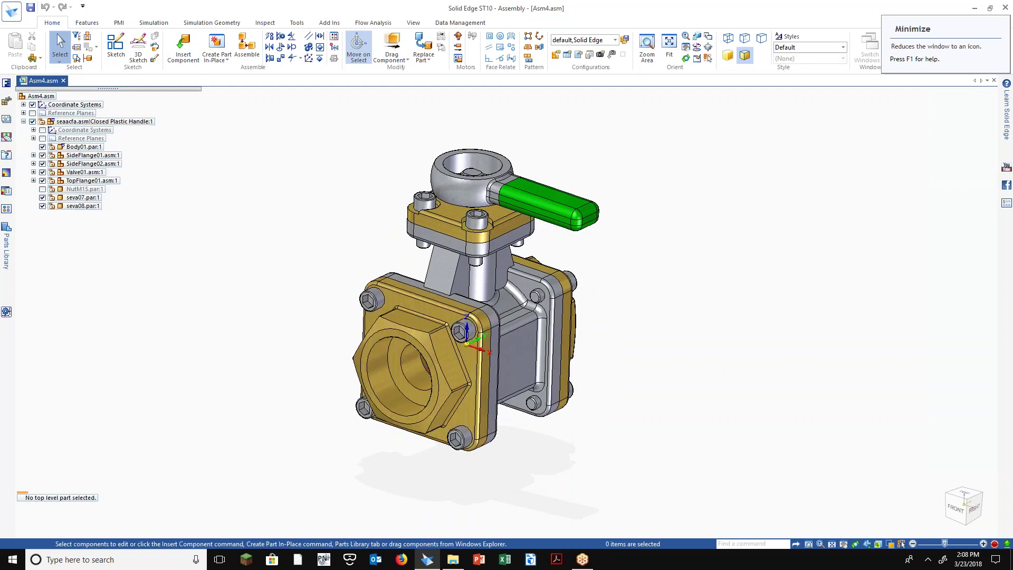
middle_drag(285, 248, 306, 254)
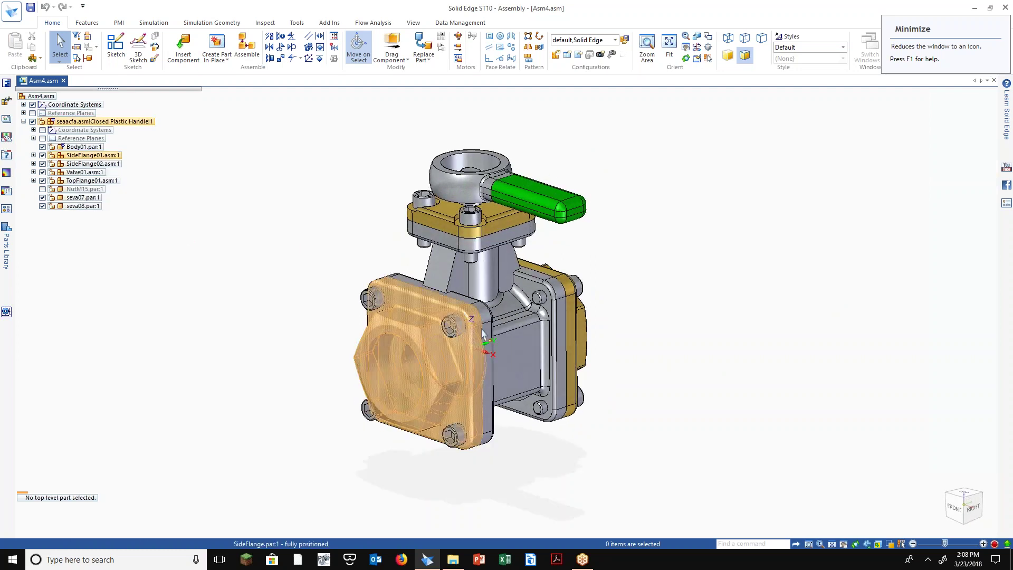
middle_drag(306, 256, 271, 227)
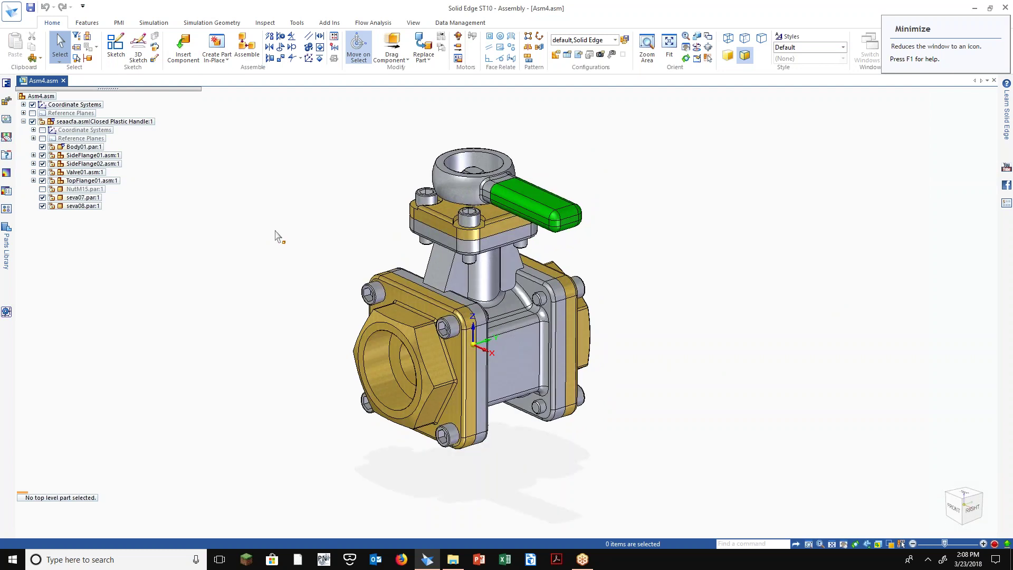
Launch Pack and Go for Asm4.asm from the Share options of the Application menu
click(11, 10)
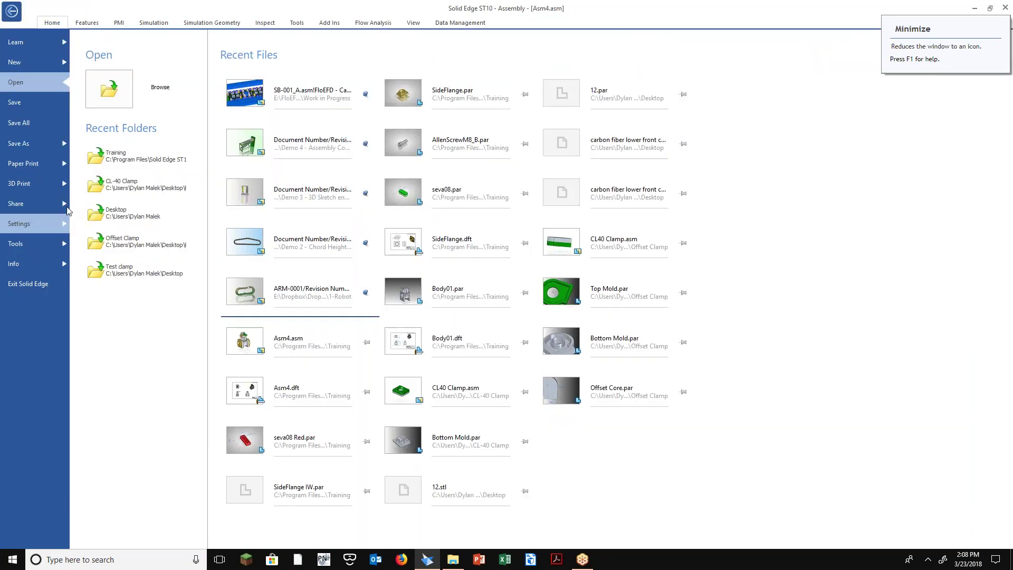
click(67, 207)
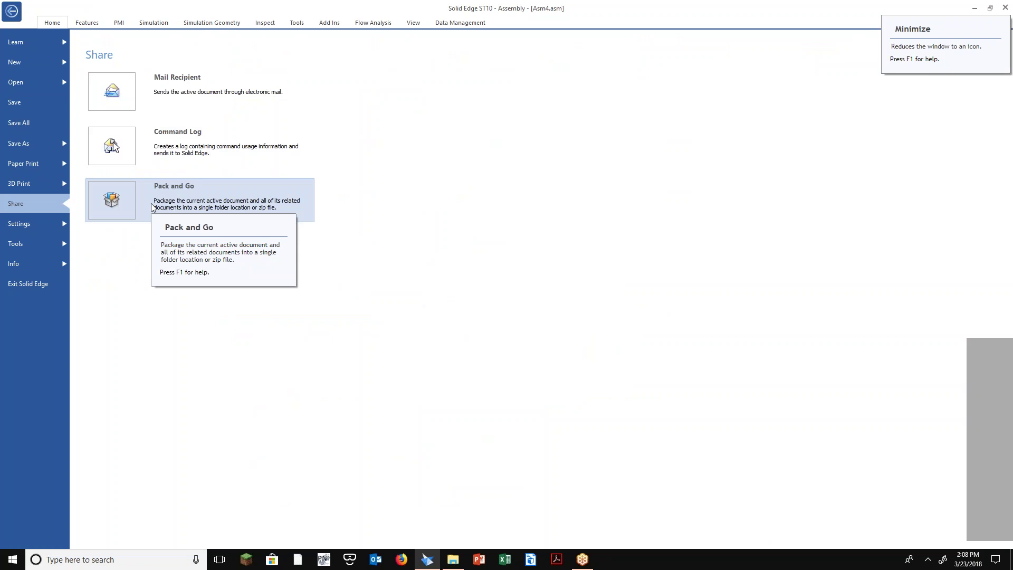
click(152, 208)
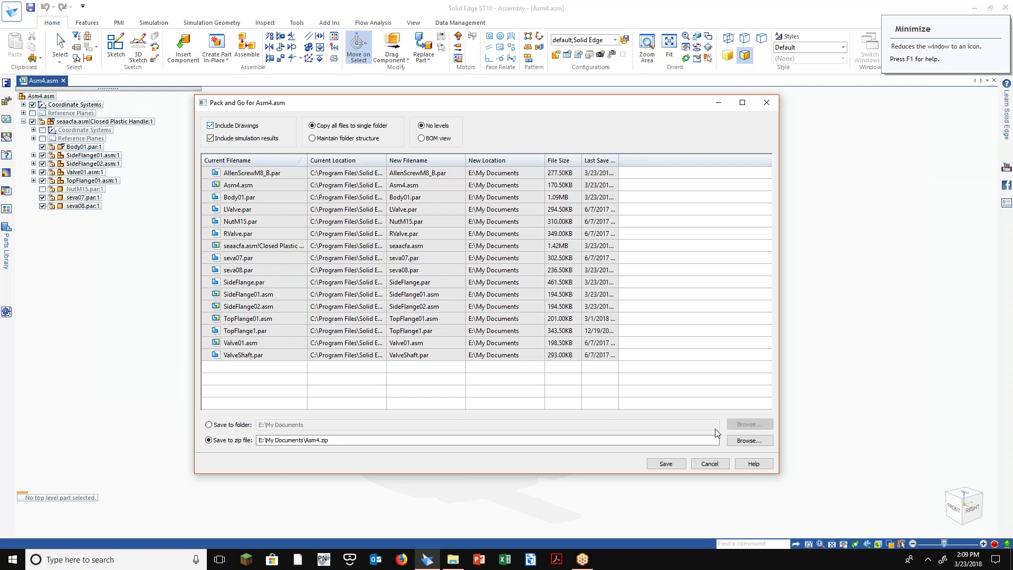
Set the Pack and Go output to Valve.zip on the Desktop
click(748, 441)
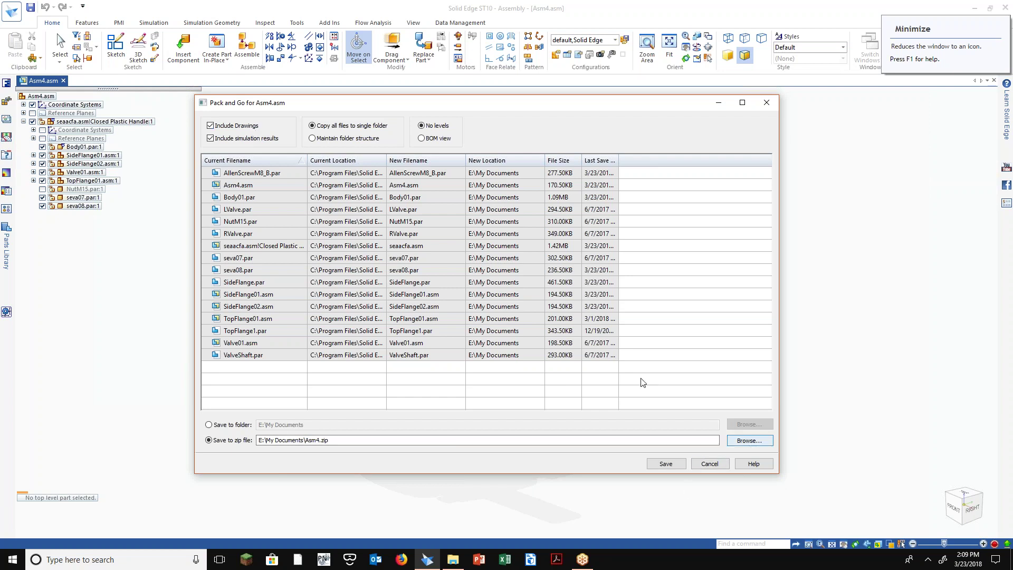
click(43, 445)
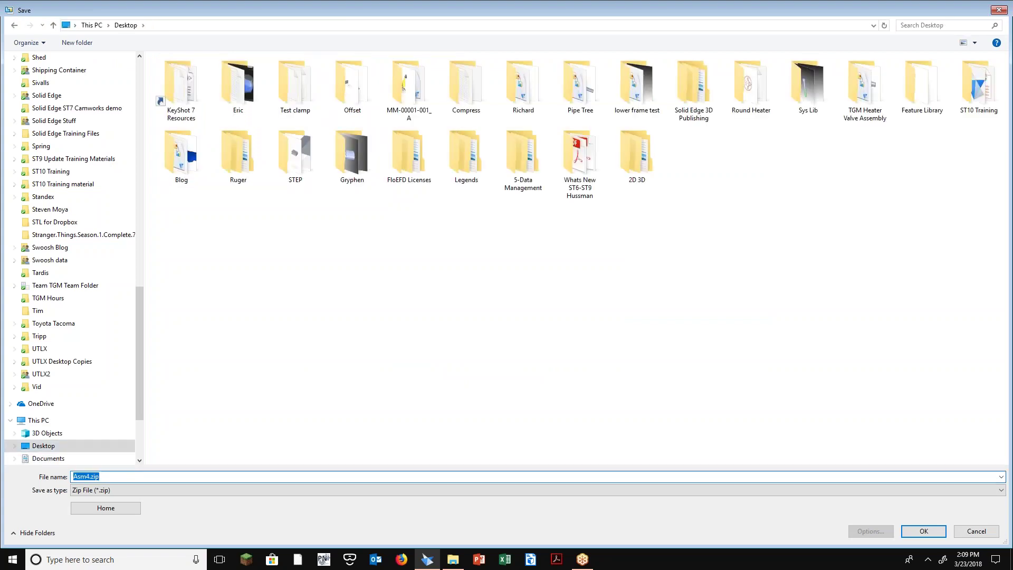
text(Valve)
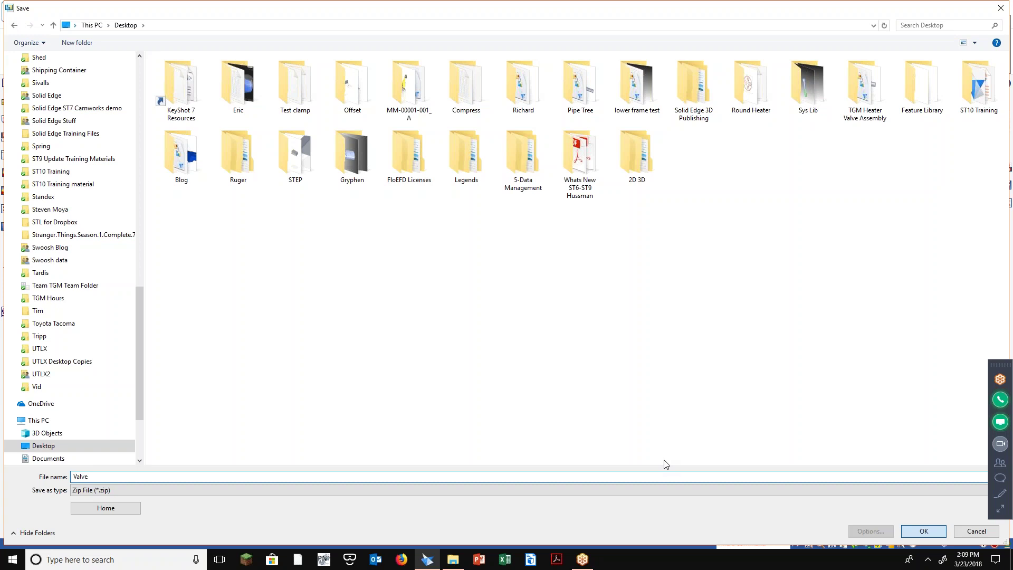
key(Return)
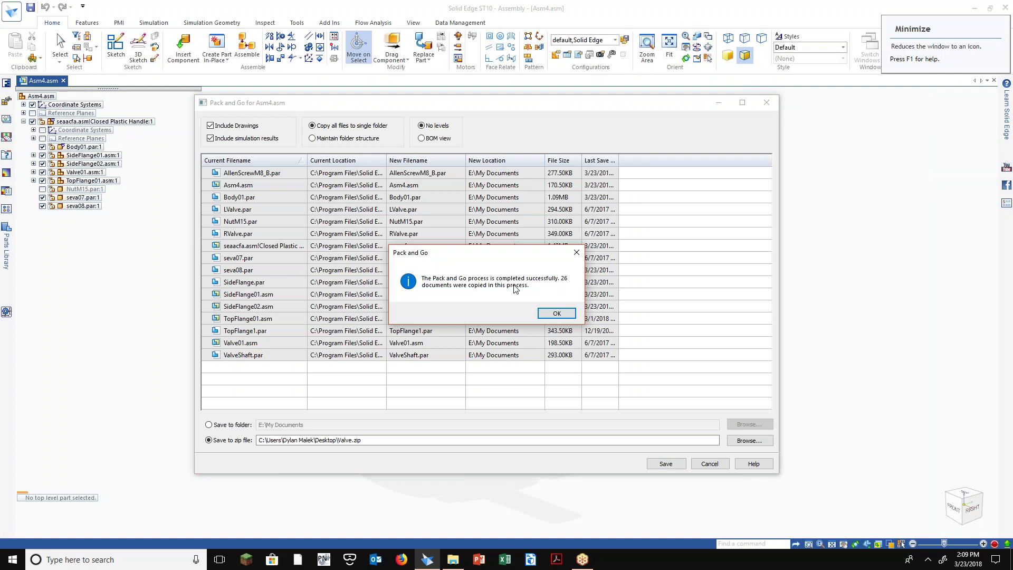
Dismiss the packaging message and open the Valve folder inside Valve.zip
click(557, 313)
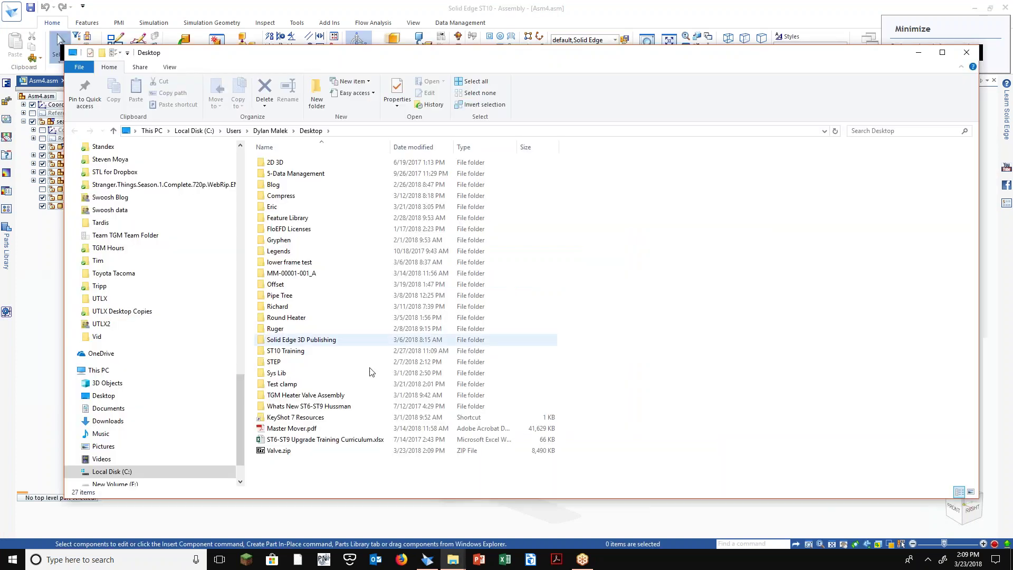
double_click(279, 451)
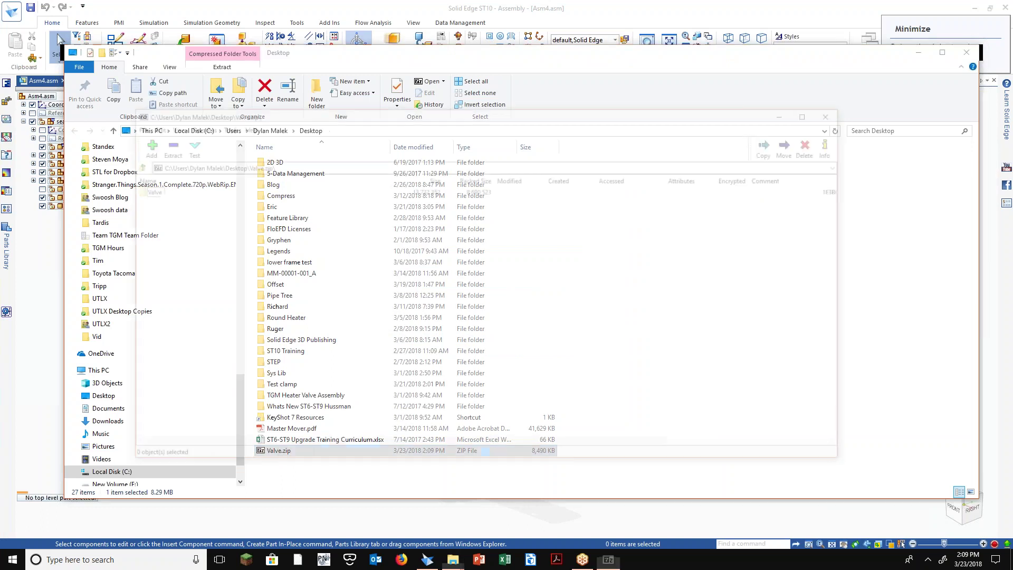
double_click(142, 190)
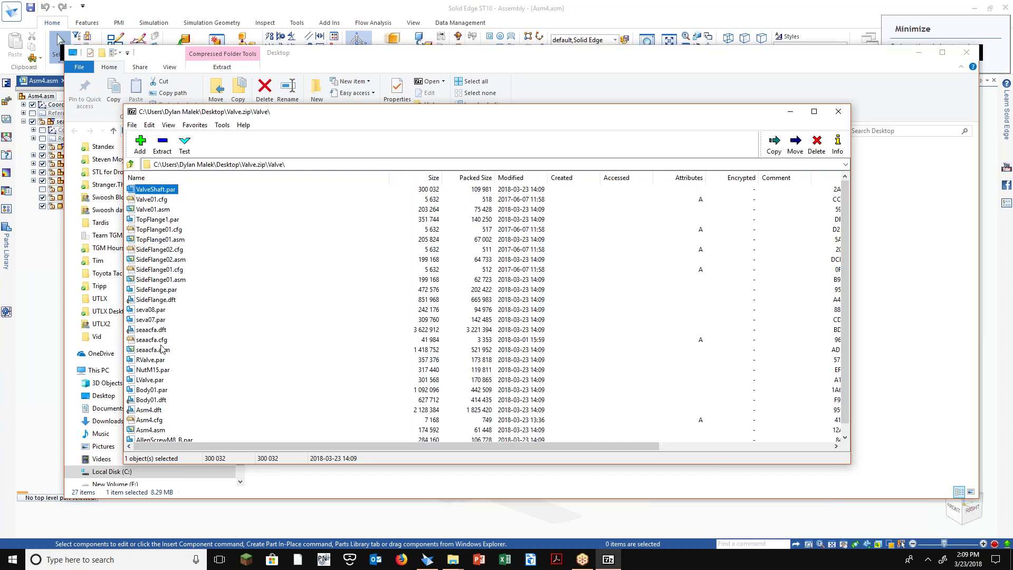
Check the sizes of seaacfa.dft and Body01.dft, then close 7-Zip
scroll(162, 334, down, 1)
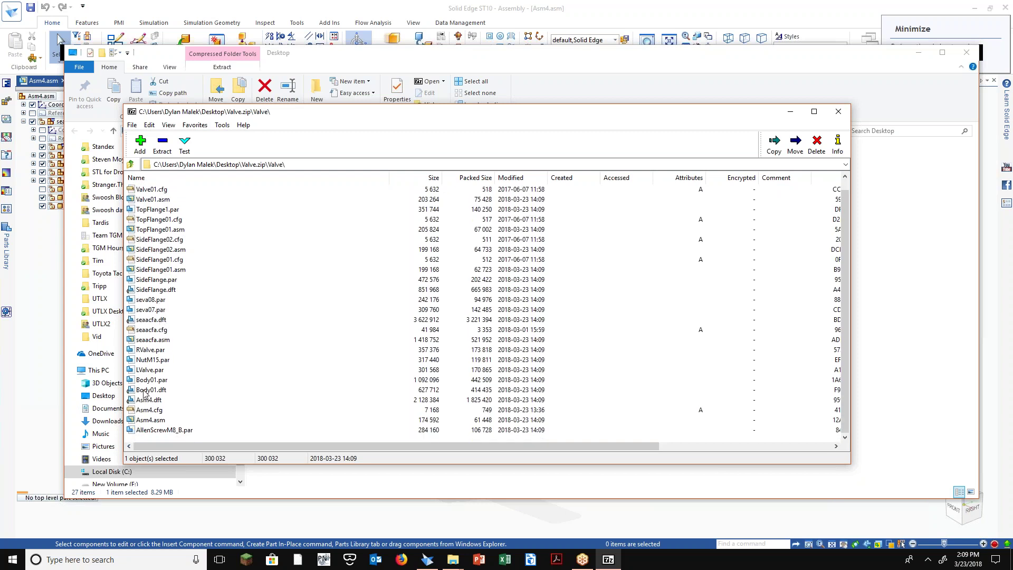
click(152, 321)
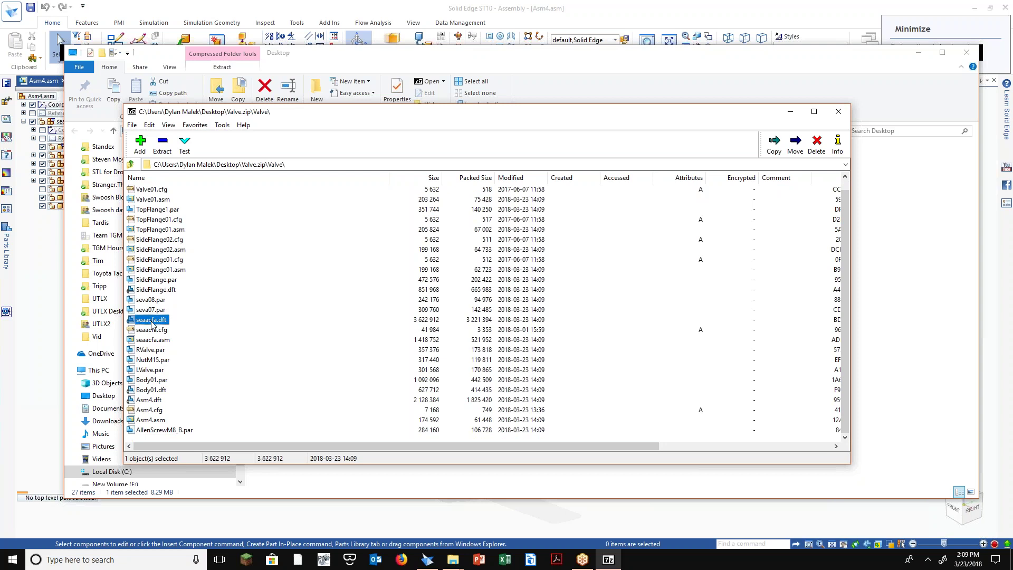
click(156, 391)
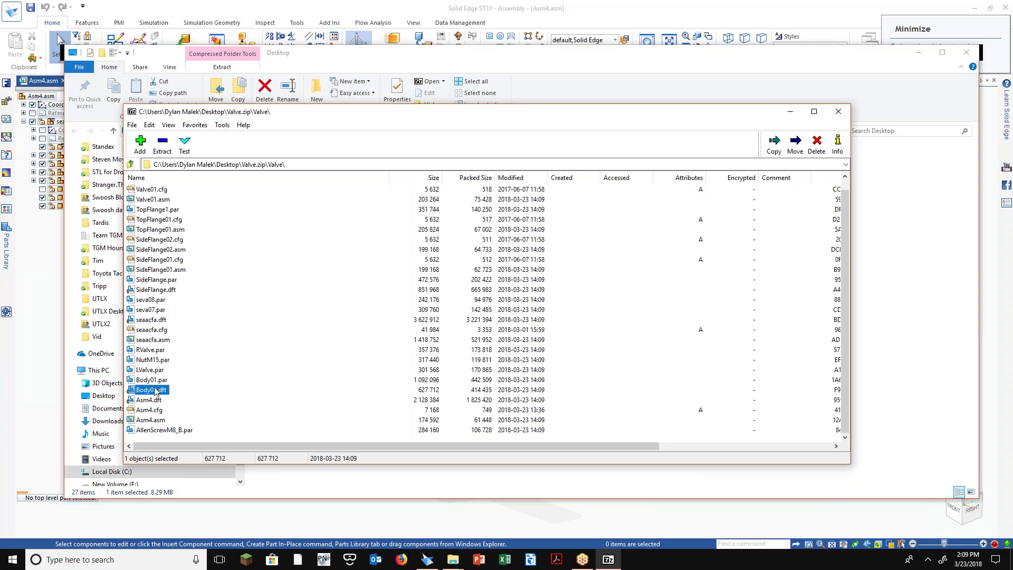
click(840, 112)
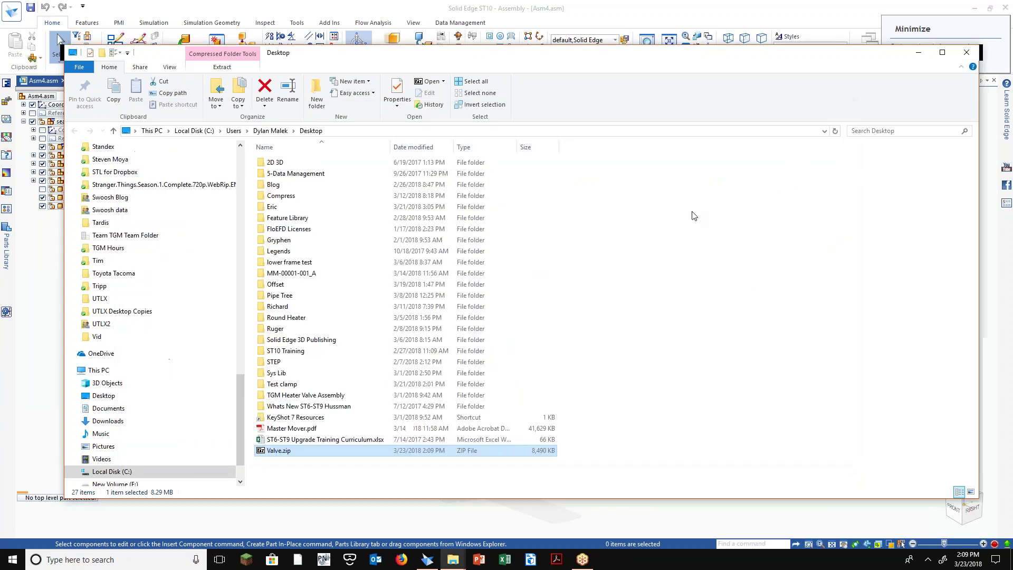
Reopen the Training folder and open Asm4.dft with Design Manager
click(967, 52)
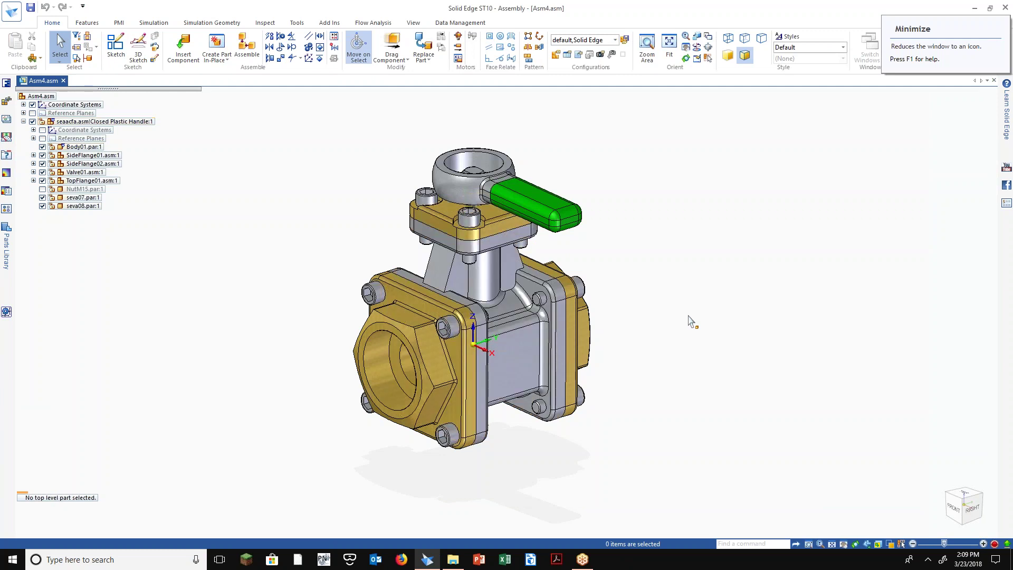
click(453, 559)
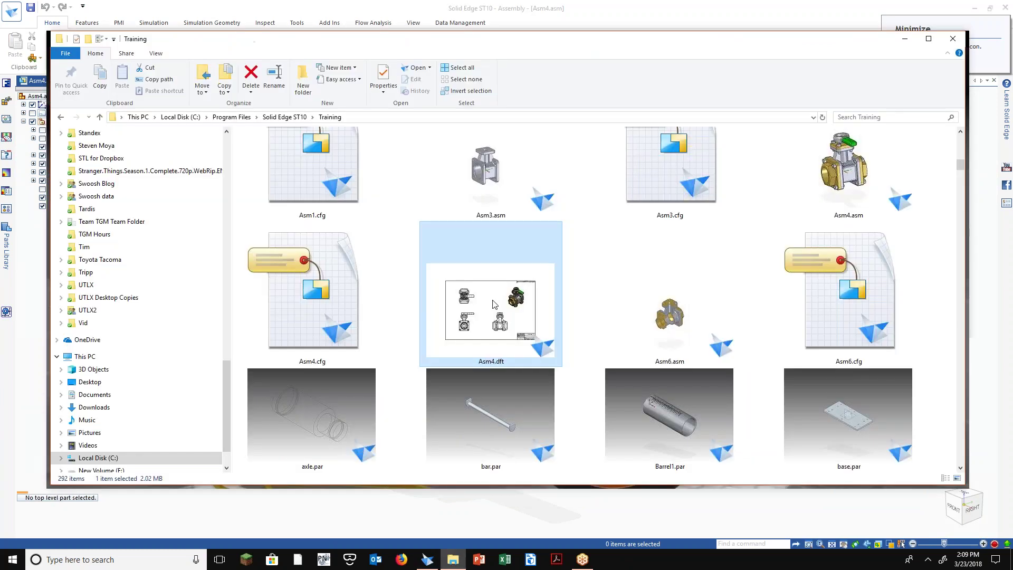
right_click(494, 305)
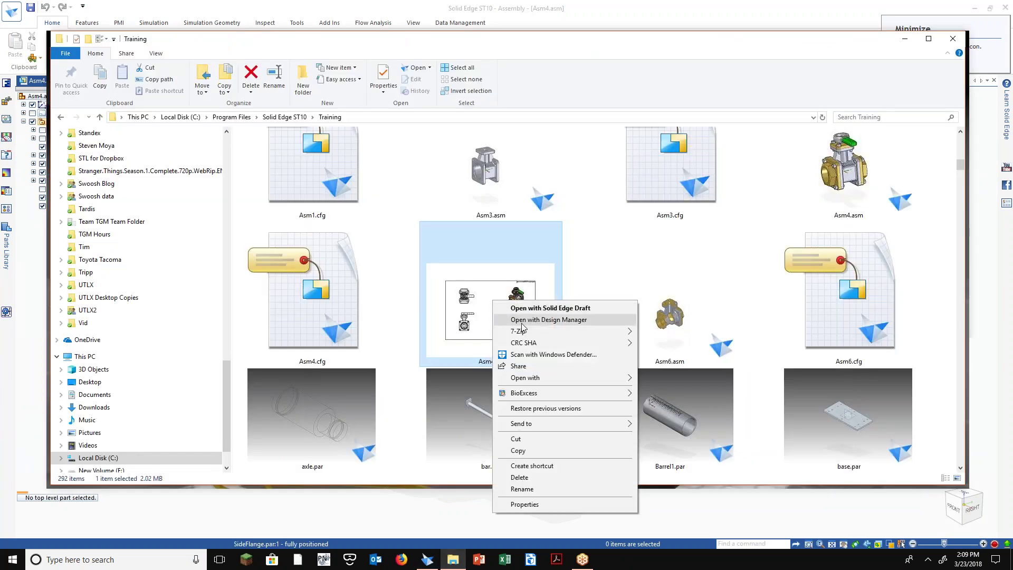
click(522, 320)
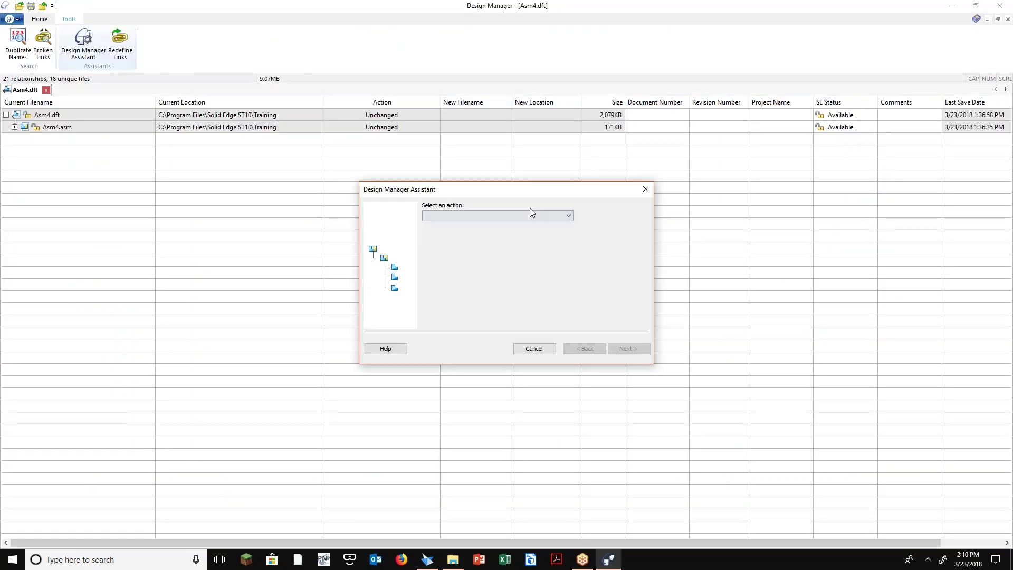
click(542, 215)
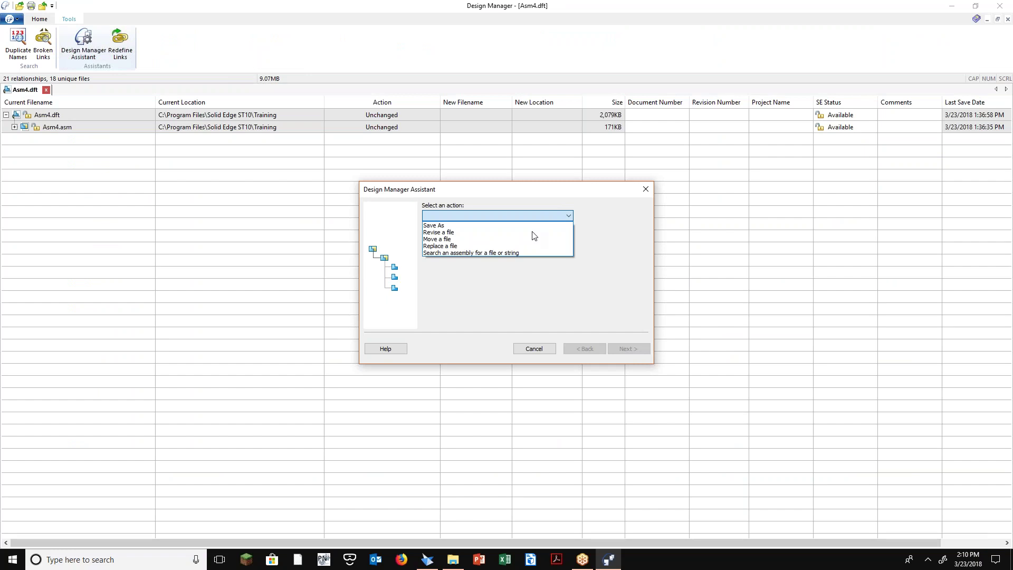
click(652, 187)
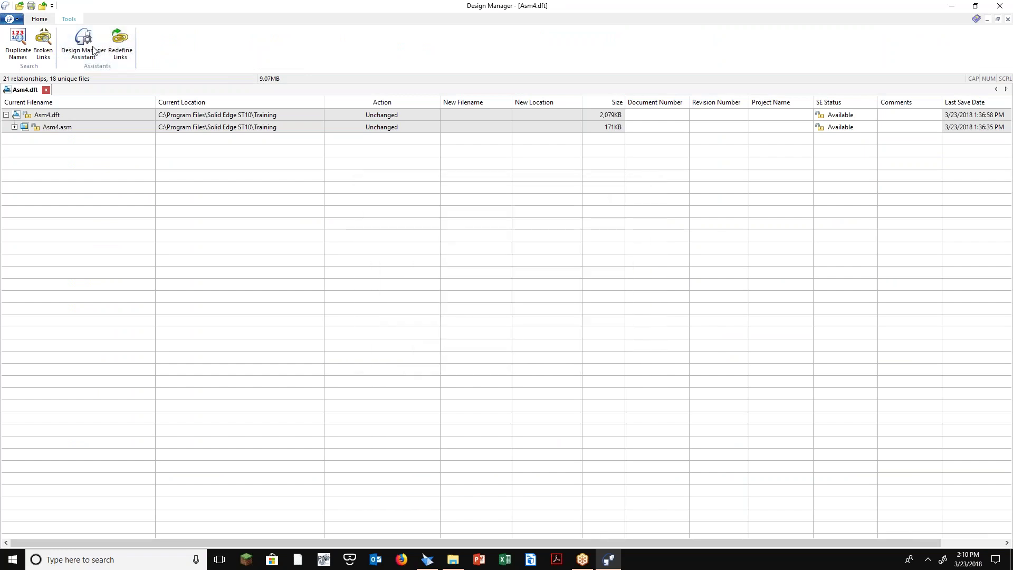
click(39, 19)
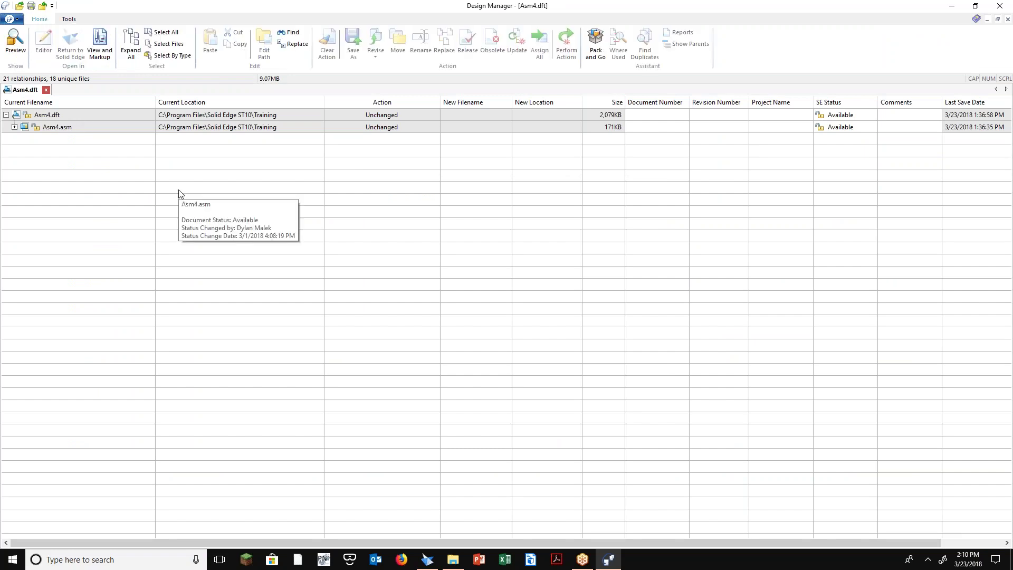
right_click(178, 192)
click(62, 115)
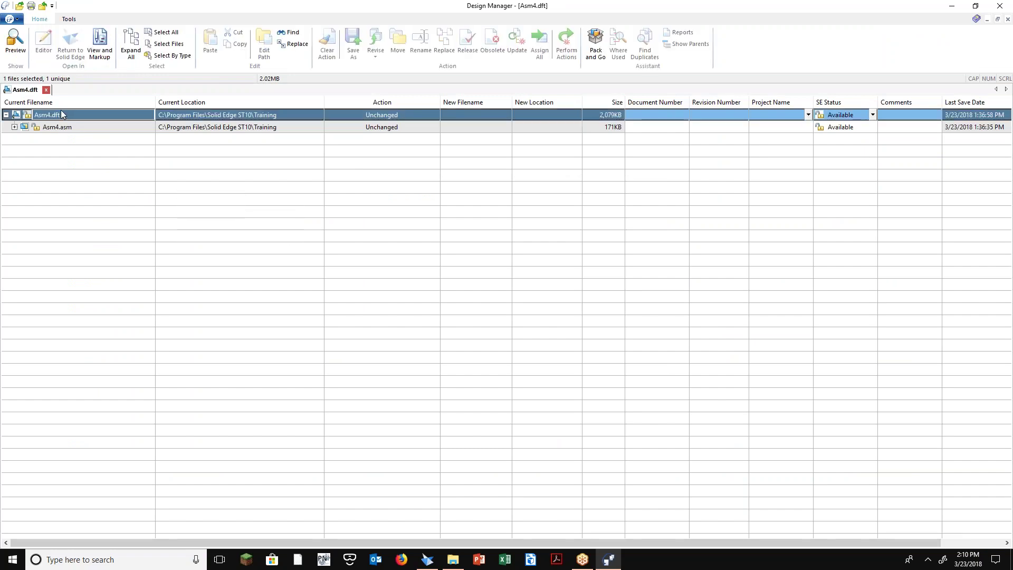
right_click(62, 115)
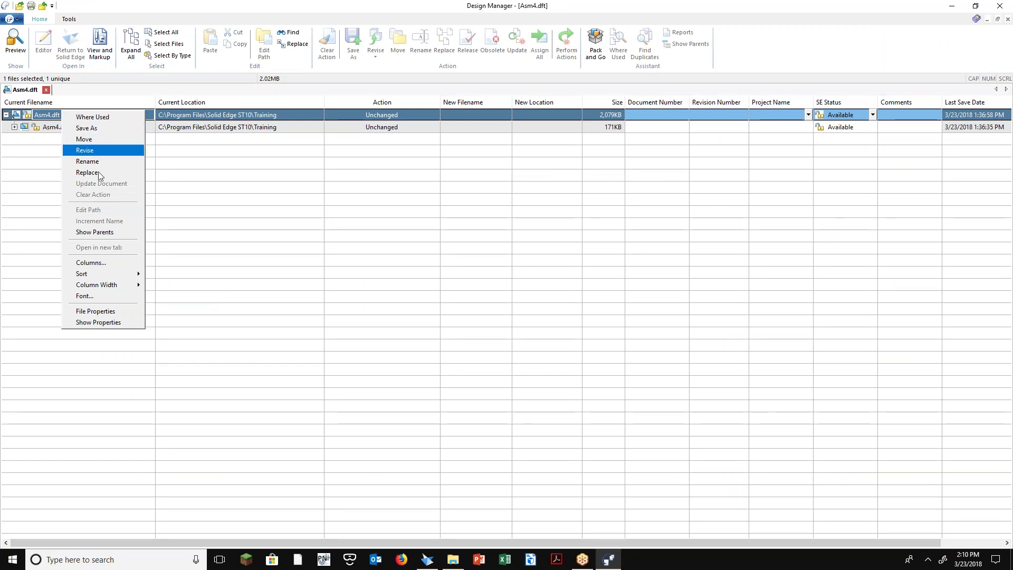
click(69, 19)
click(84, 43)
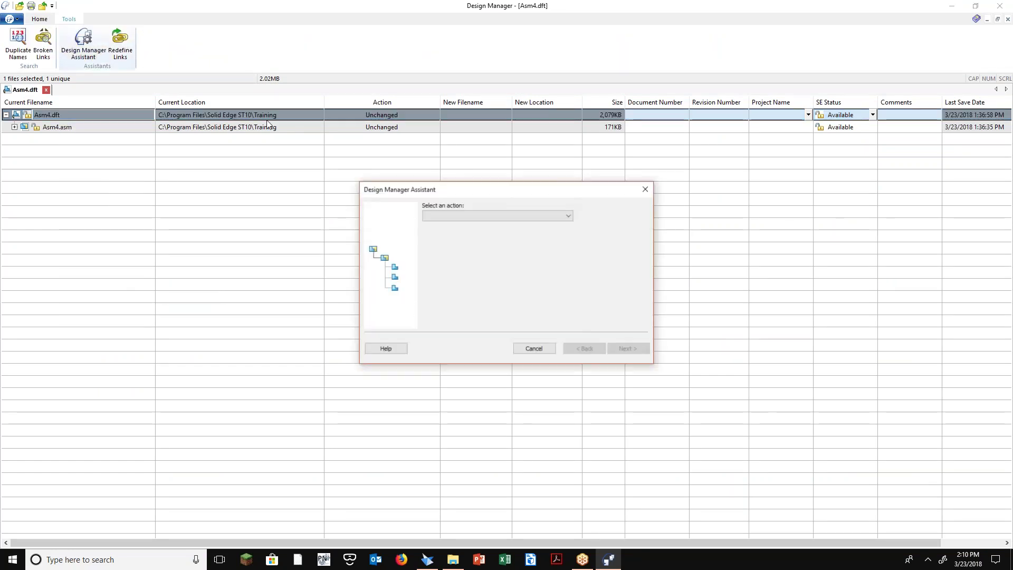
click(493, 215)
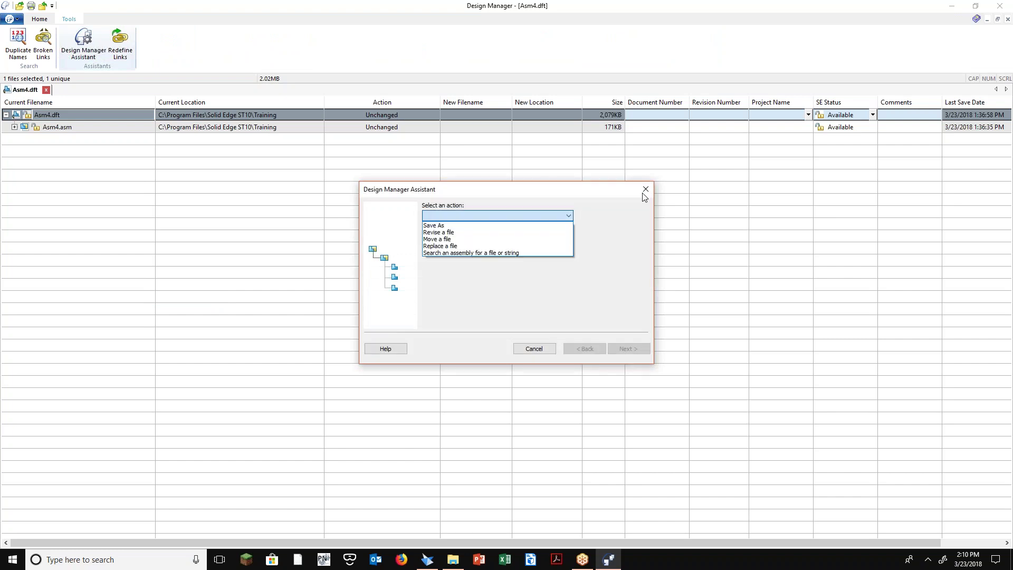
click(644, 192)
click(645, 190)
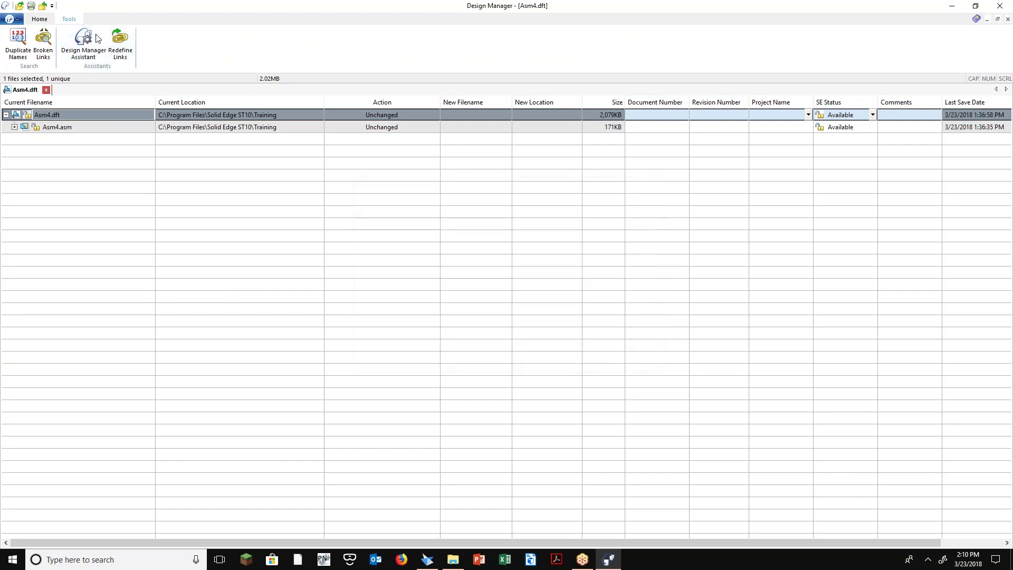
click(39, 19)
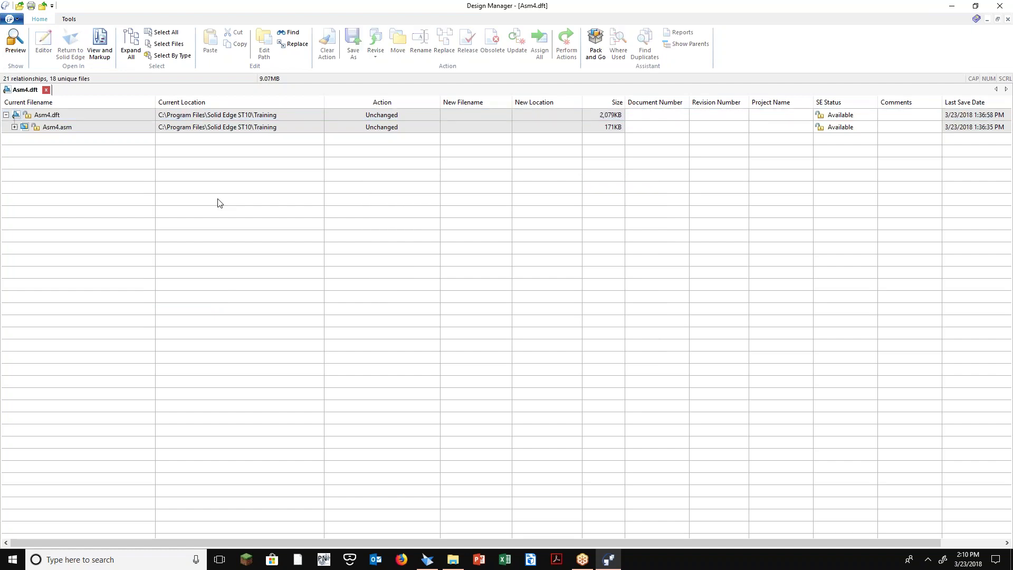
Expand Asm4.asm, seaacfa.asm and SideFlange02.asm, then use Expand All for the remaining nodes
click(95, 114)
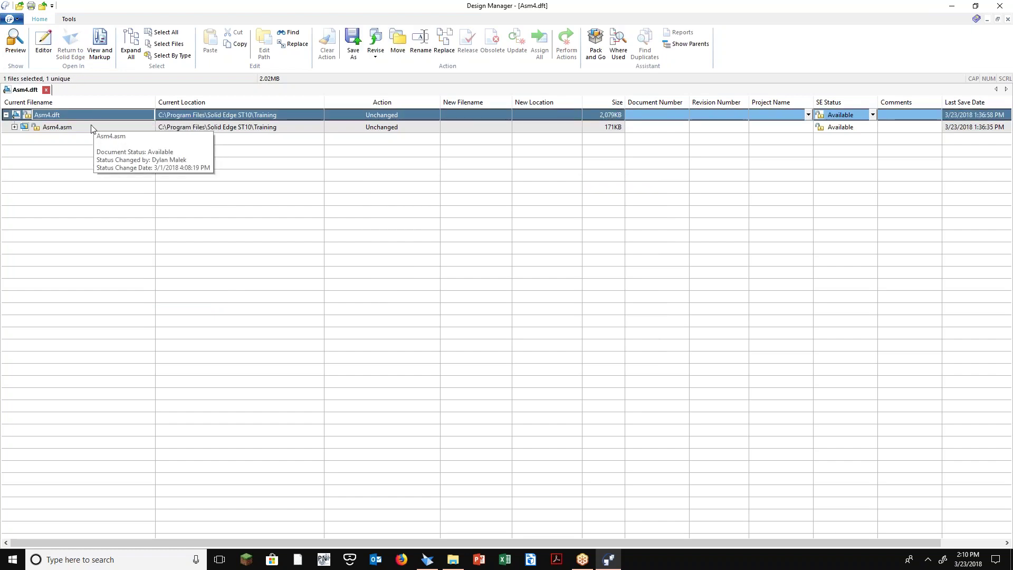
click(96, 127)
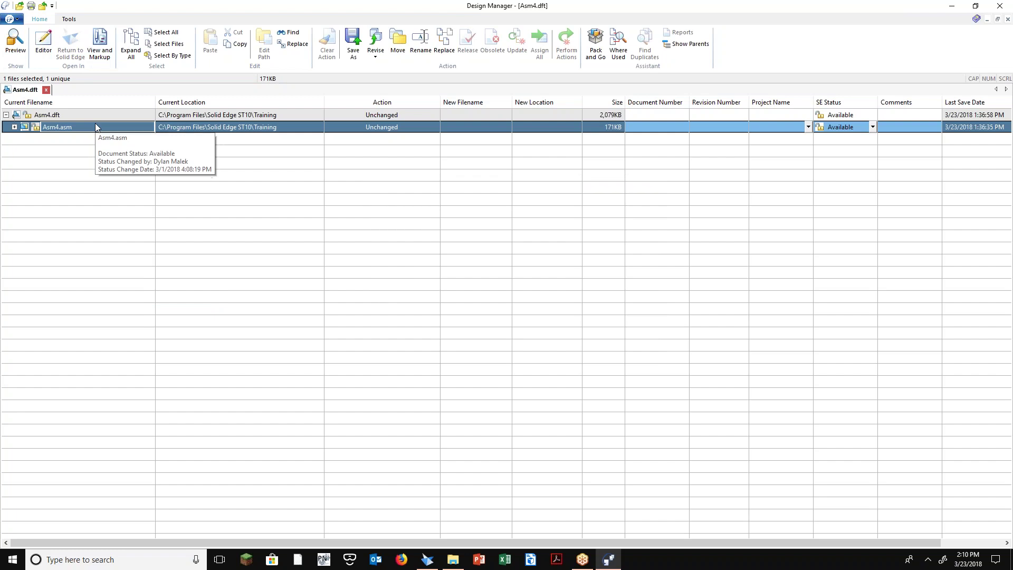
click(14, 127)
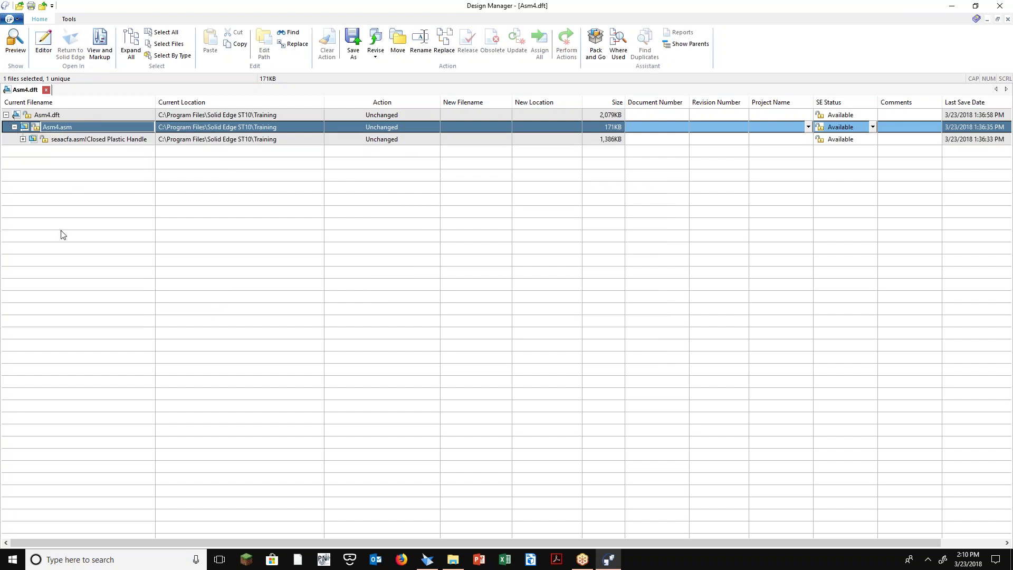
click(23, 139)
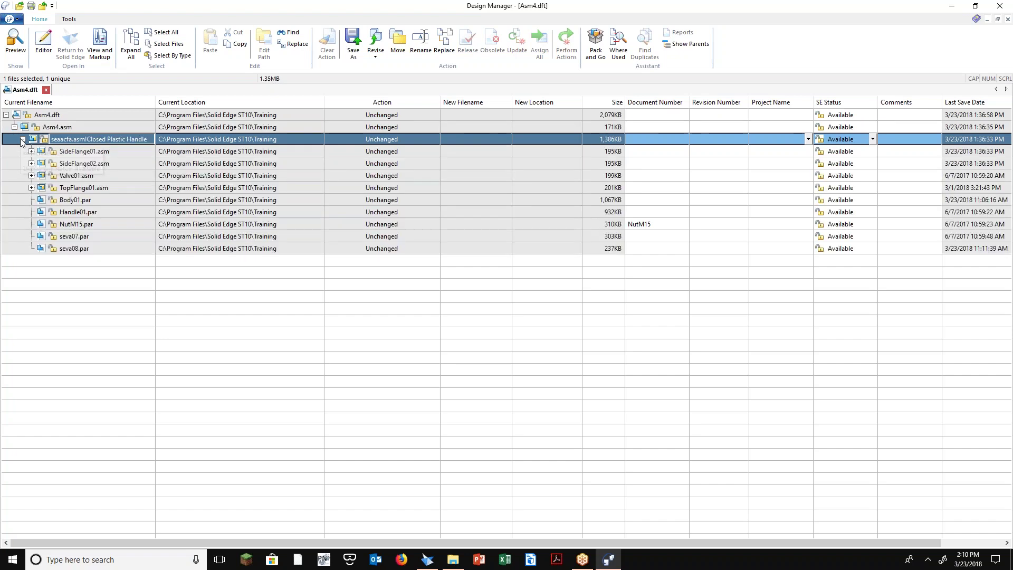
click(31, 163)
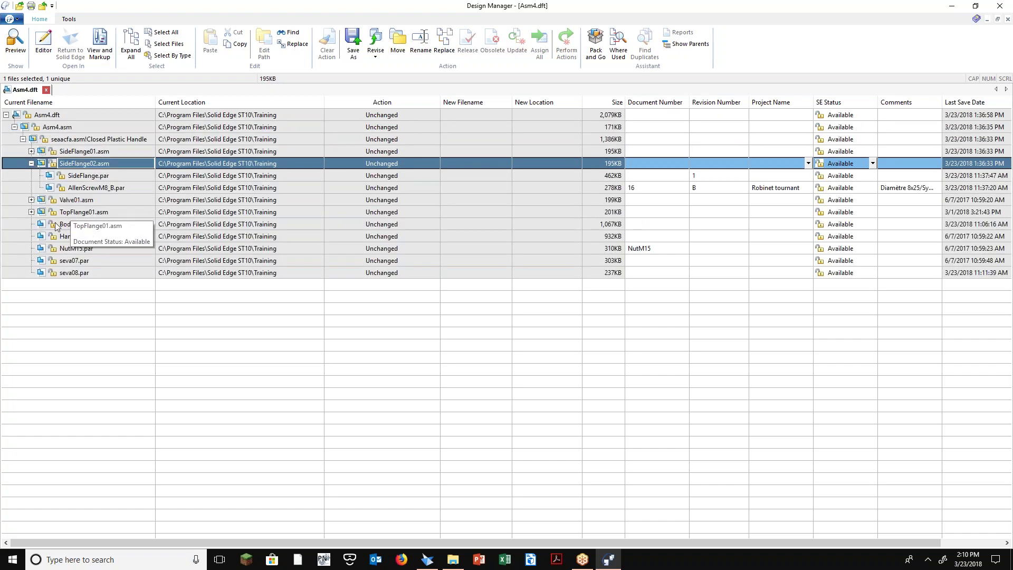
click(131, 51)
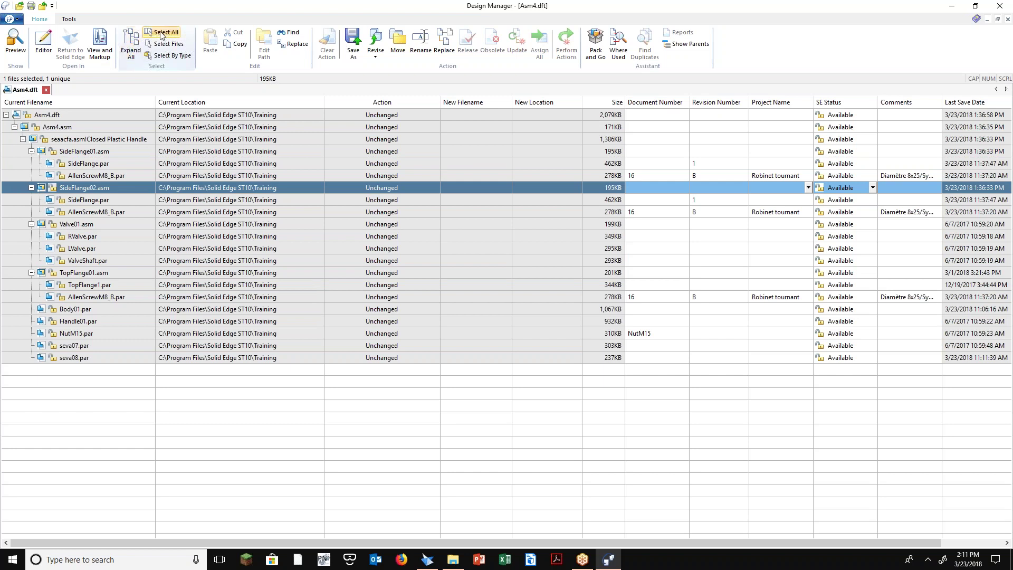
click(166, 44)
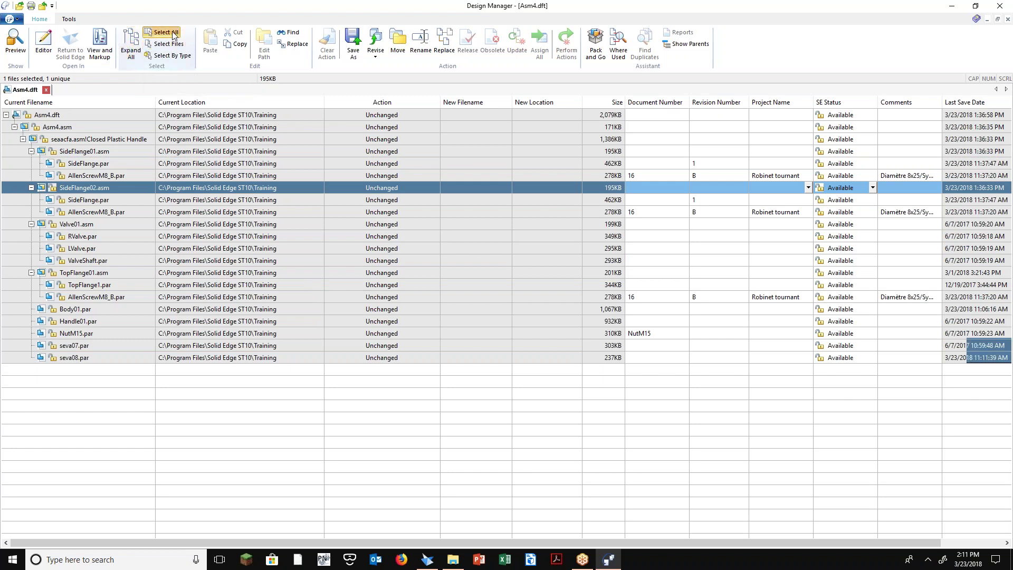
click(172, 36)
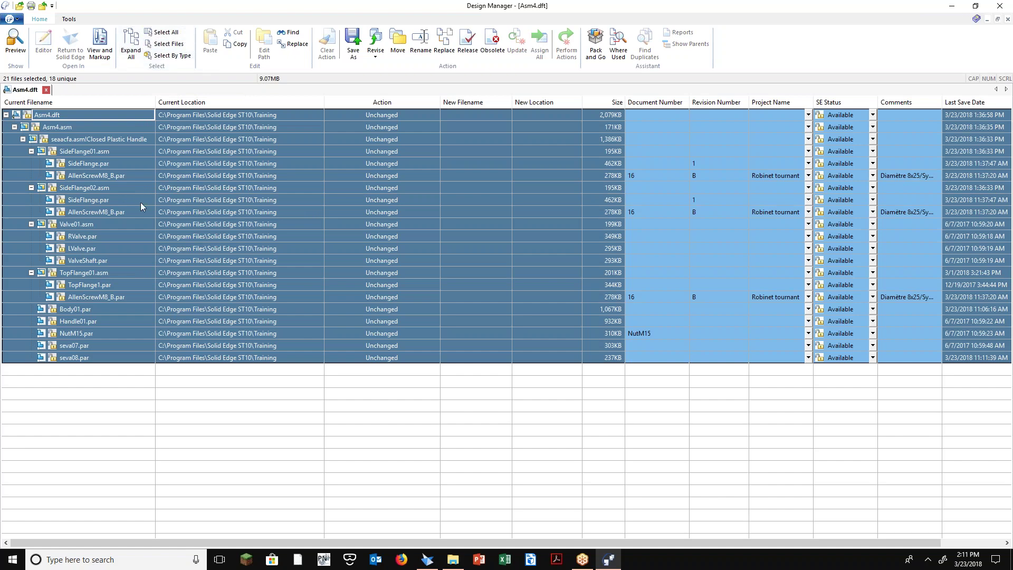
mouse_move(142, 207)
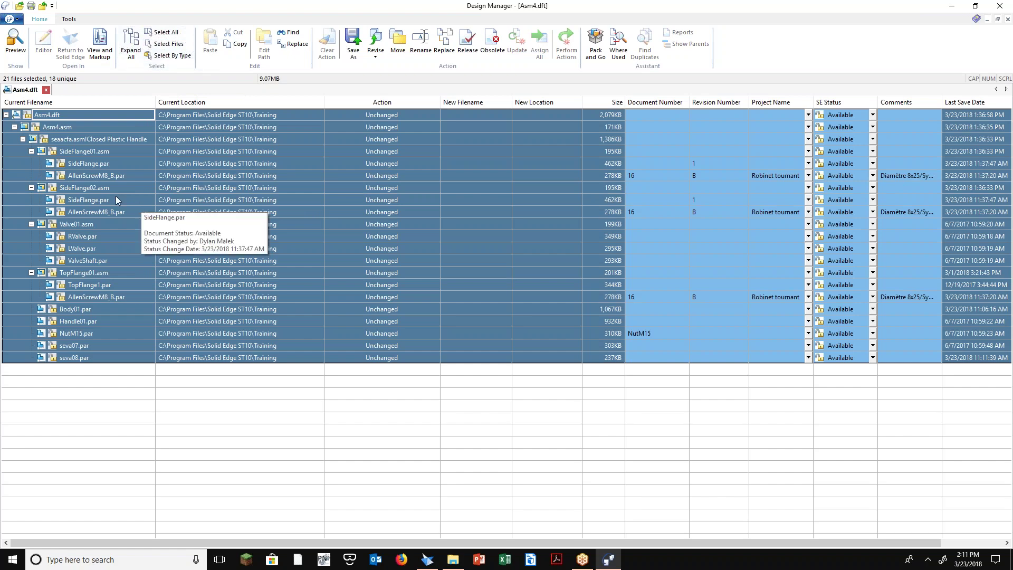
click(26, 177)
right_click(25, 181)
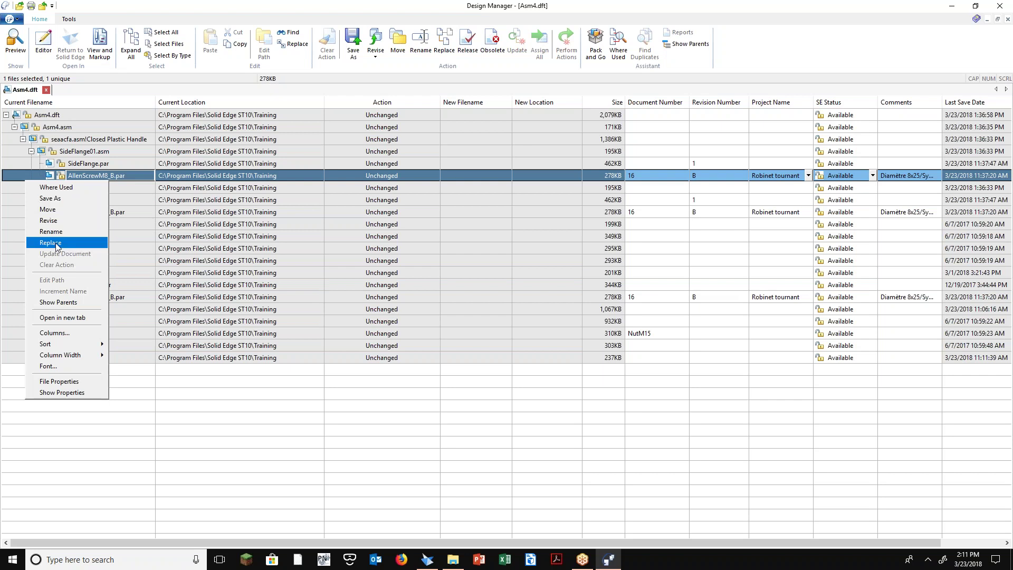
click(209, 415)
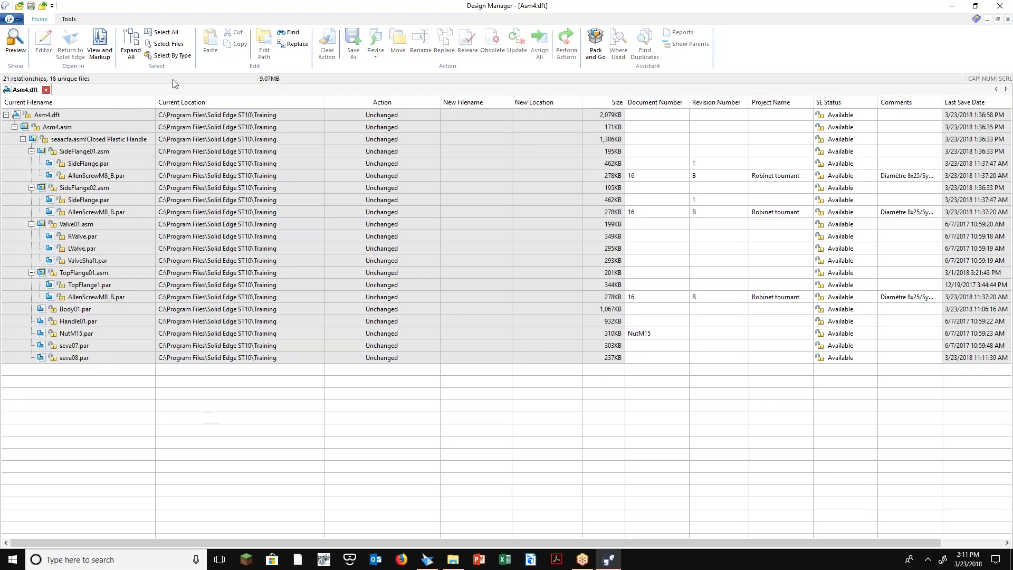
click(164, 33)
right_click(132, 248)
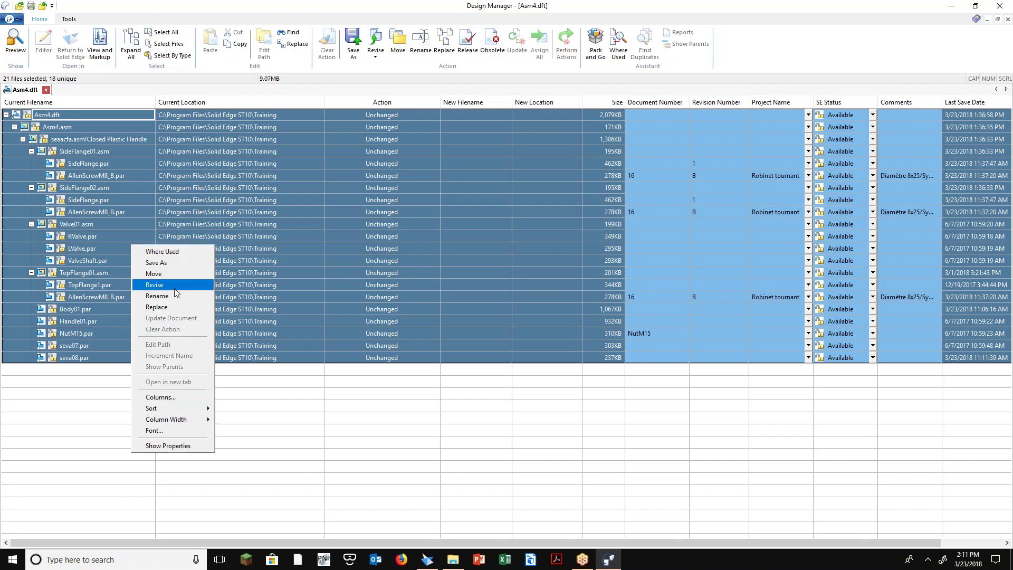
Dismiss the options and select Revision Number cells for SideFlange.par and AllenScrewM8_B.par
click(543, 474)
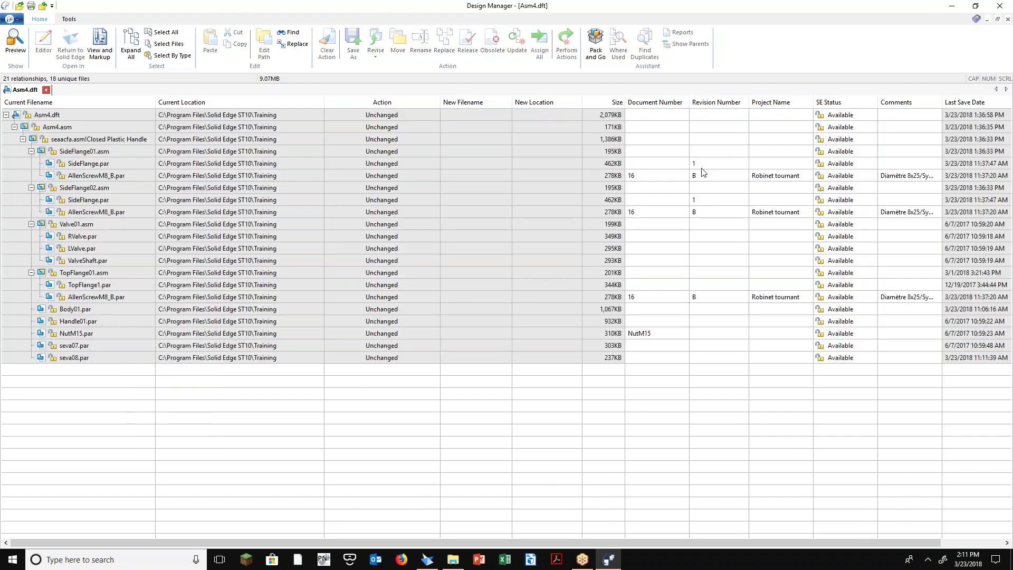
click(715, 102)
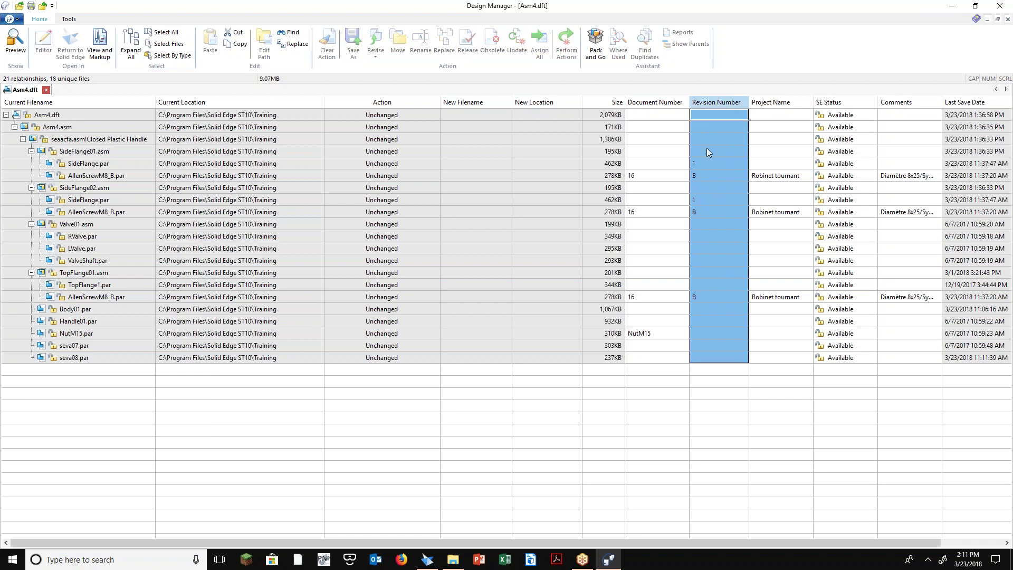
click(702, 163)
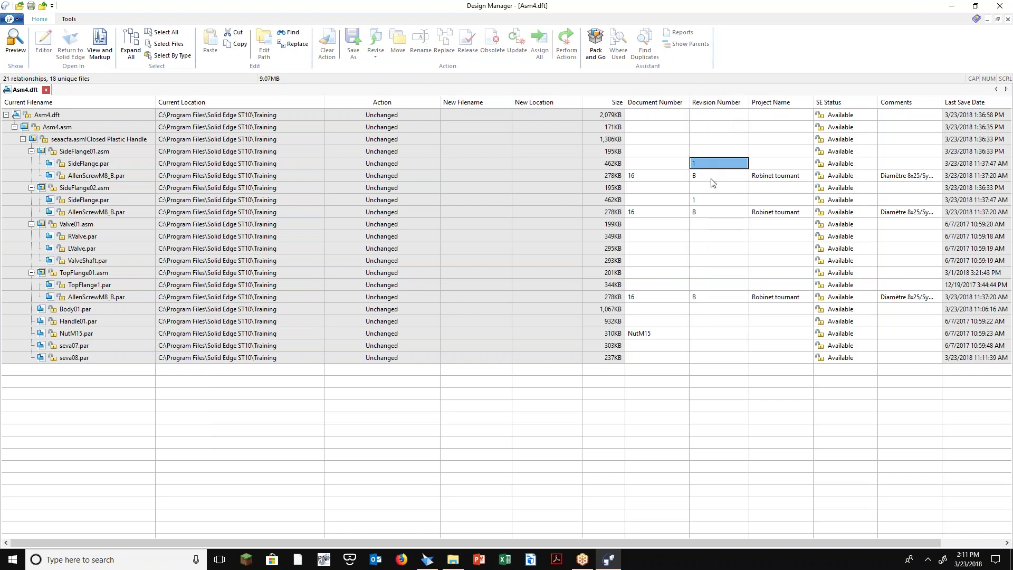
click(711, 179)
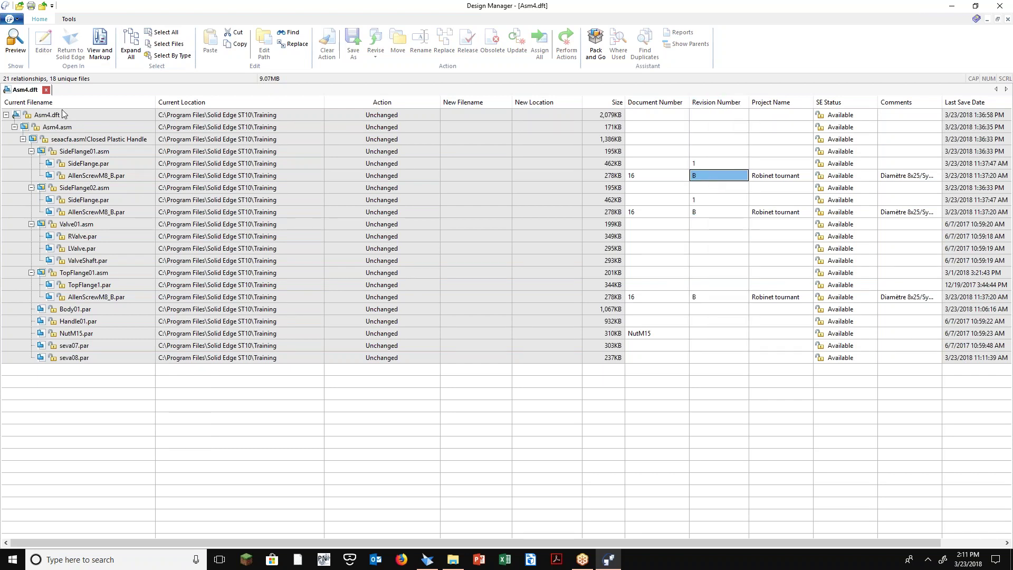
click(17, 20)
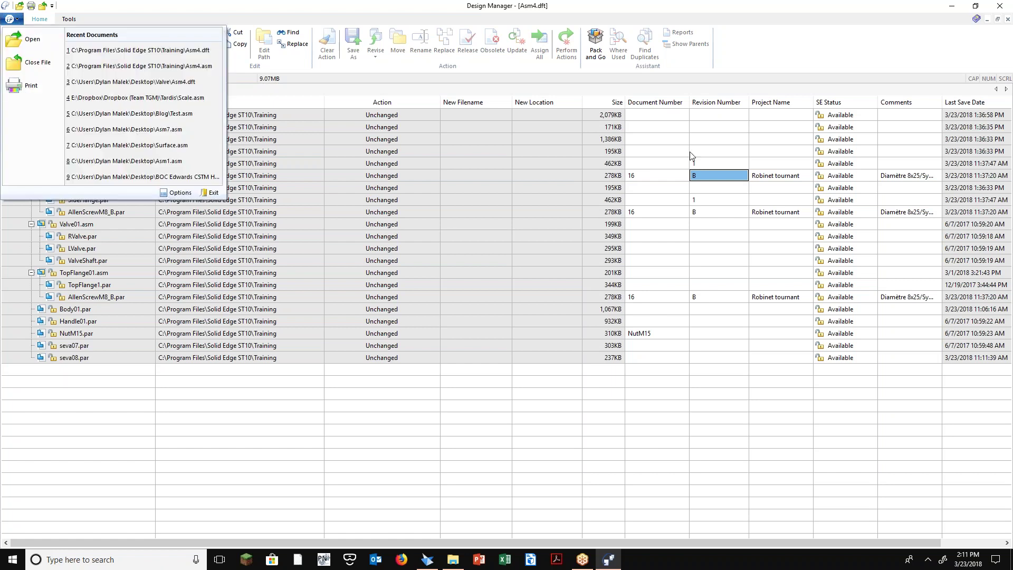
Set SideFlange.par's revision number to 2, then change it to 5
double_click(708, 162)
key(BackSpace)
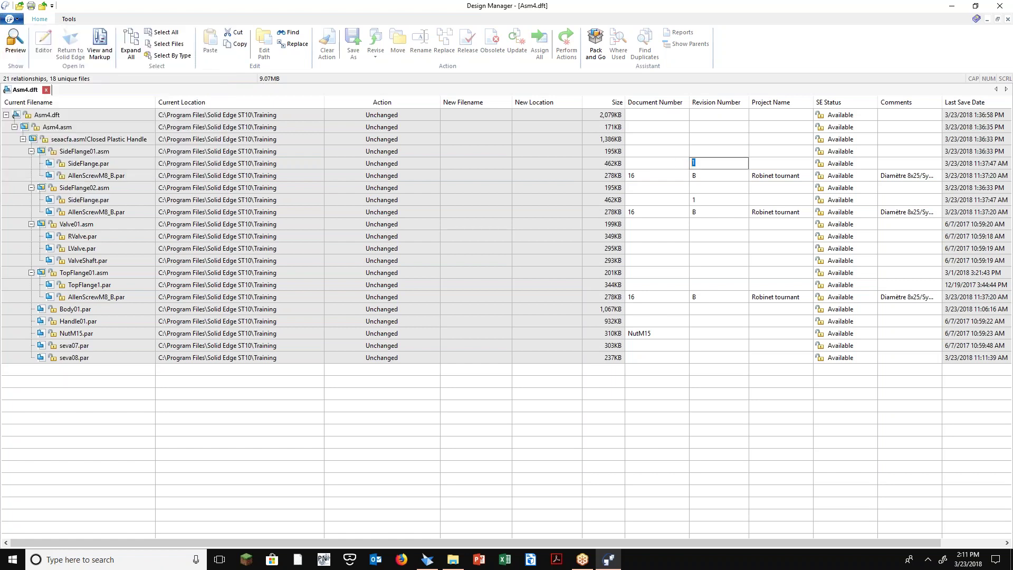
text(2)
click(719, 284)
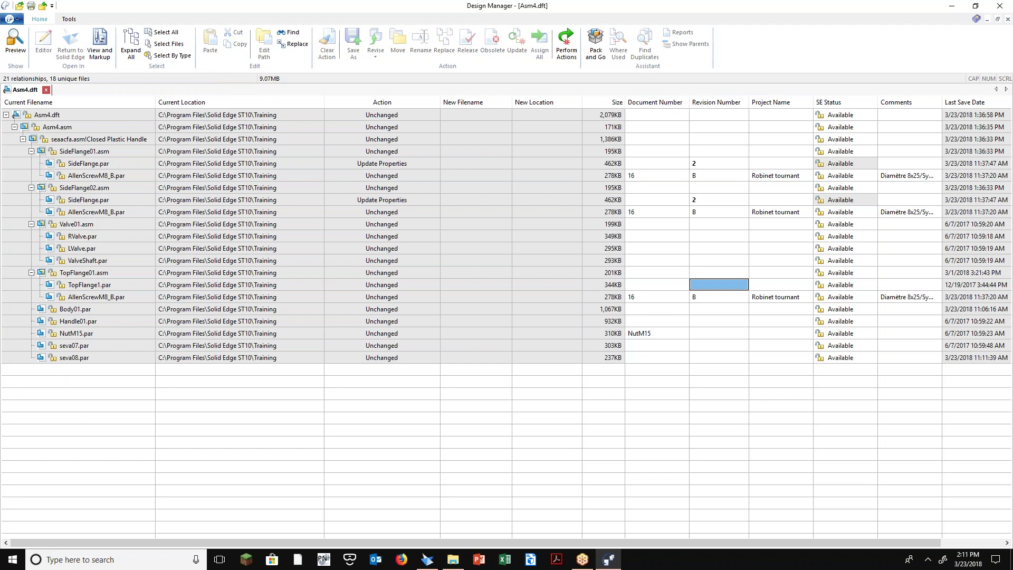
double_click(704, 164)
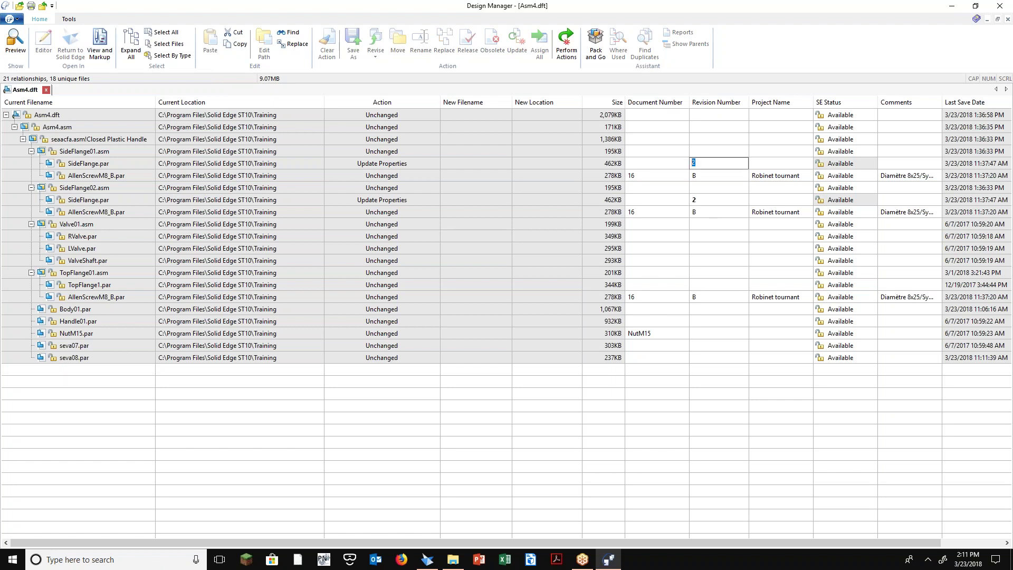
text(5)
click(687, 260)
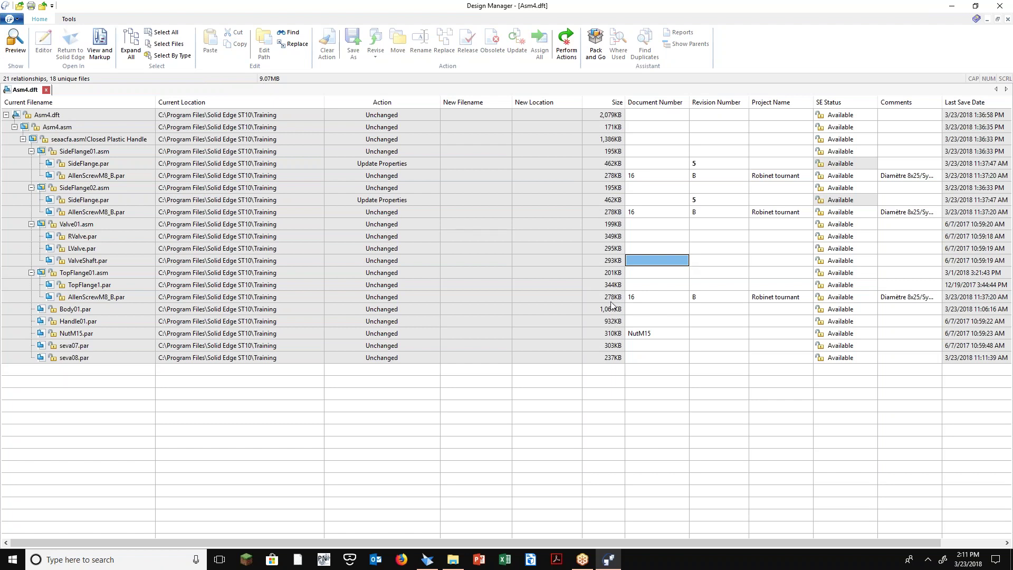
Set the Starting revision value to 1 on the General tab of Design Manager options
click(19, 17)
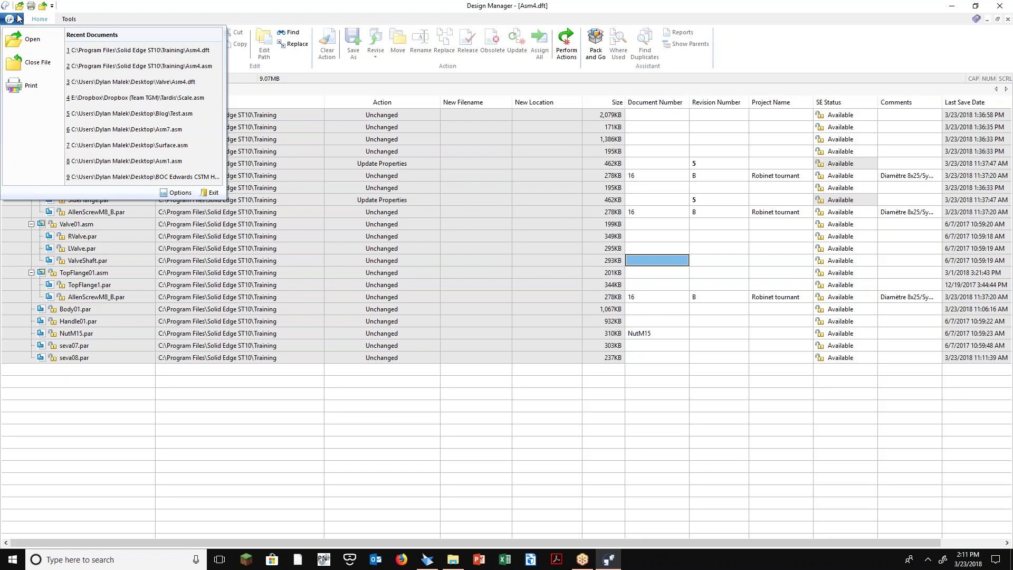
click(177, 193)
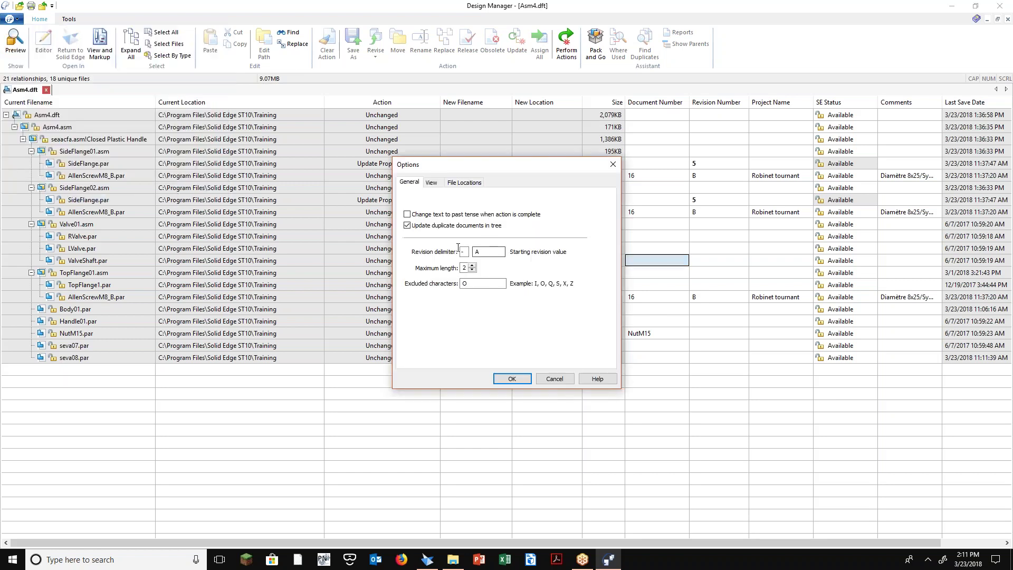
key(Tab)
double_click(467, 253)
double_click(485, 252)
text(1)
double_click(476, 251)
key(Tab)
double_click(470, 285)
click(511, 378)
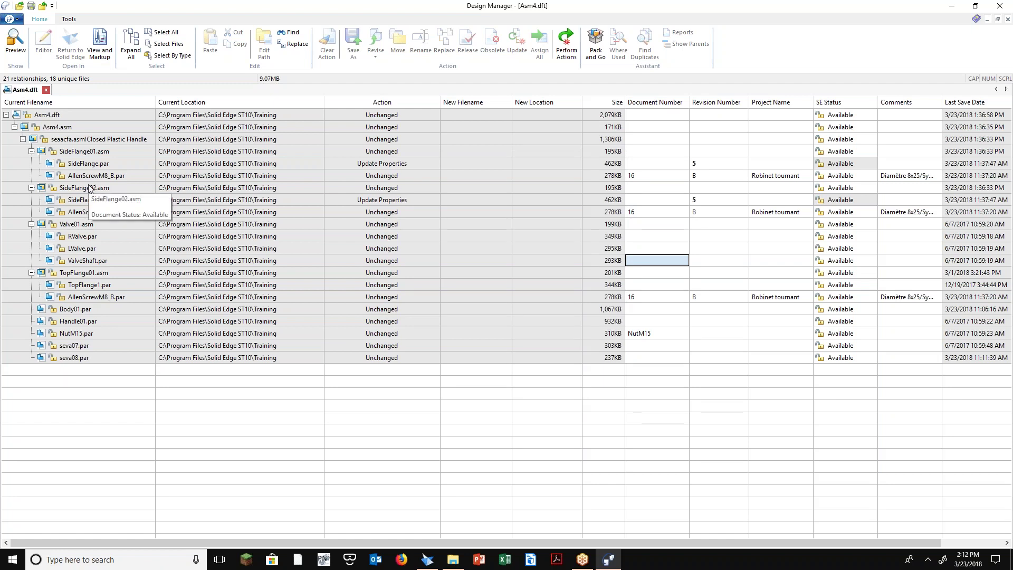
Revise AllenScrewM8_B.par to AllenScrewM8_B-C.par at revision C, then return to Asm4.asm
right_click(62, 175)
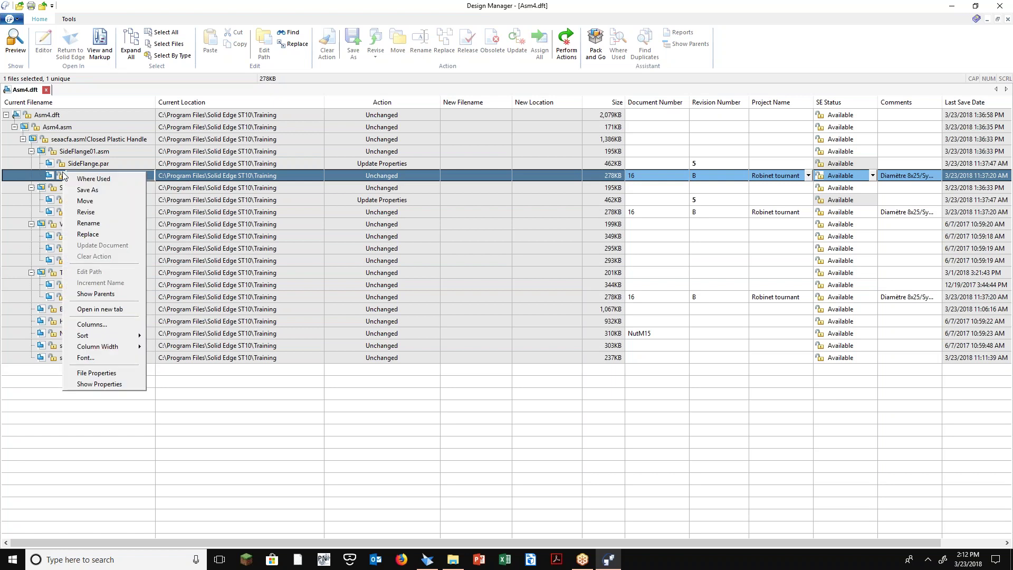
click(86, 212)
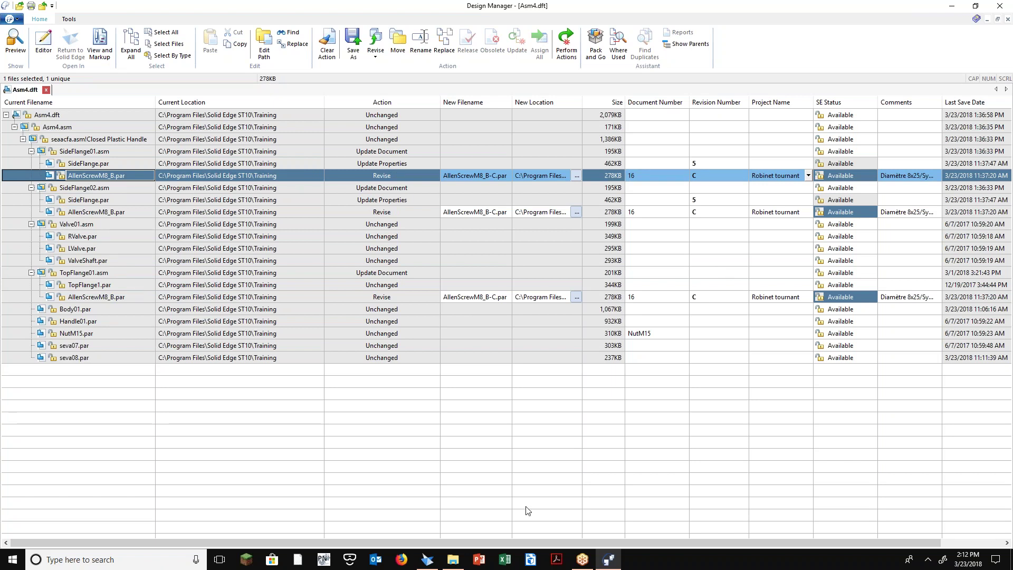
click(427, 563)
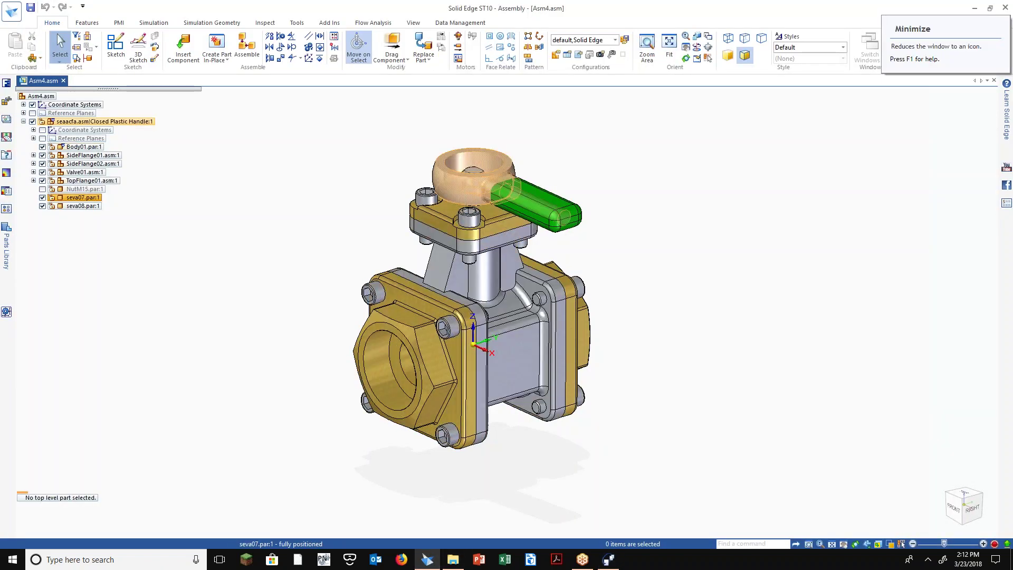
Open seva07.par, set its File Properties status to Released, then close and save it
right_click(460, 185)
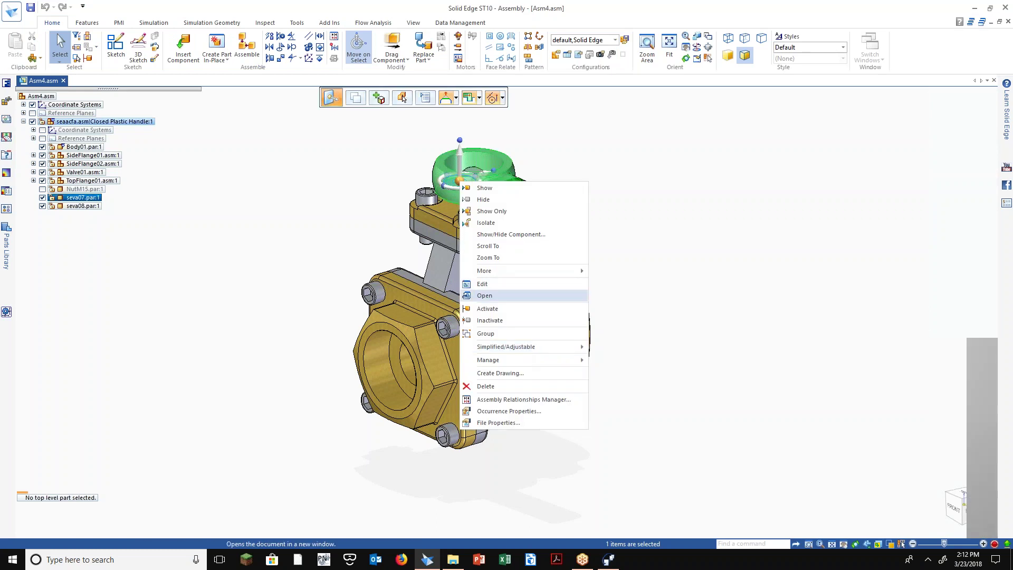
click(484, 295)
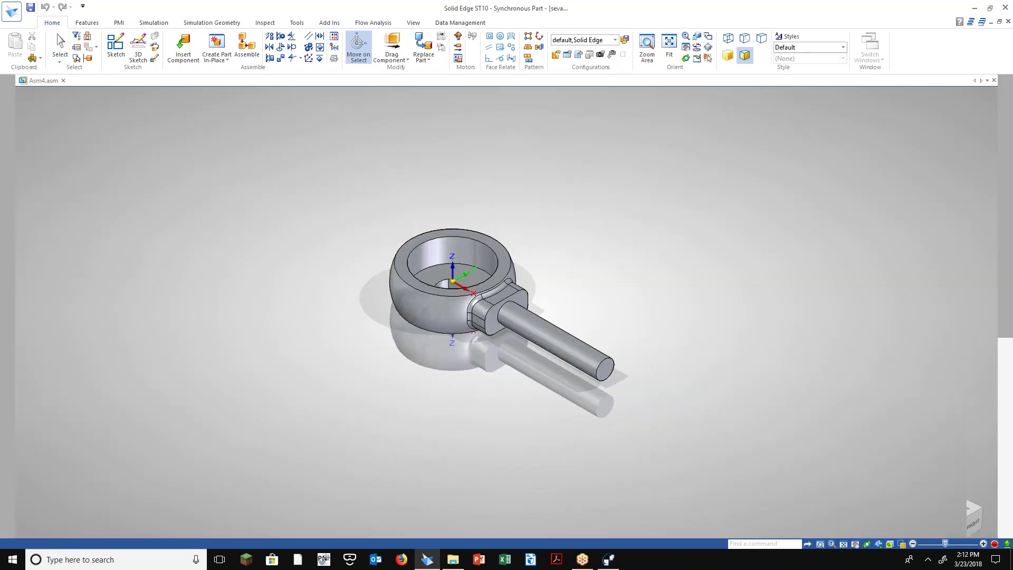
click(11, 10)
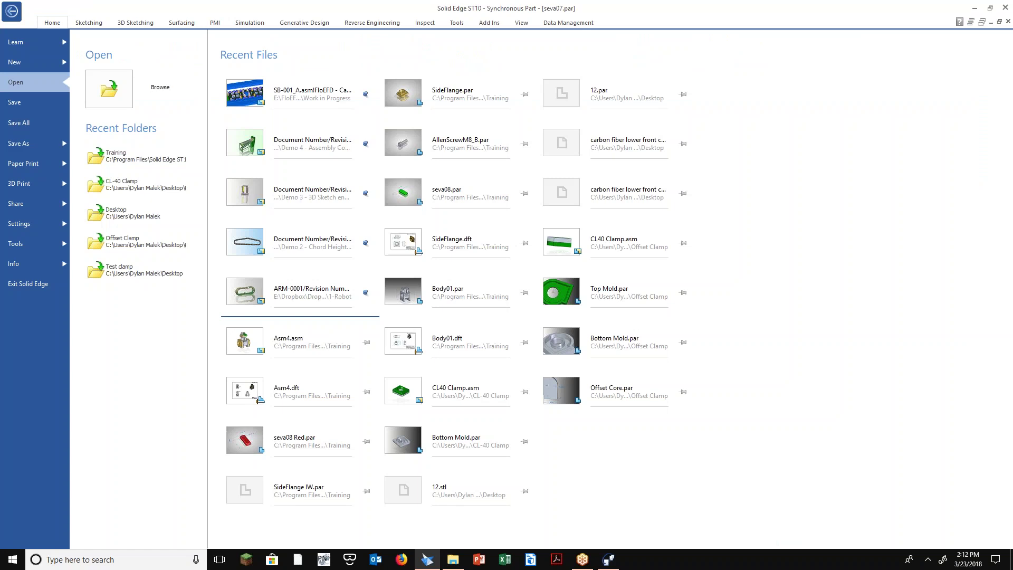
click(31, 262)
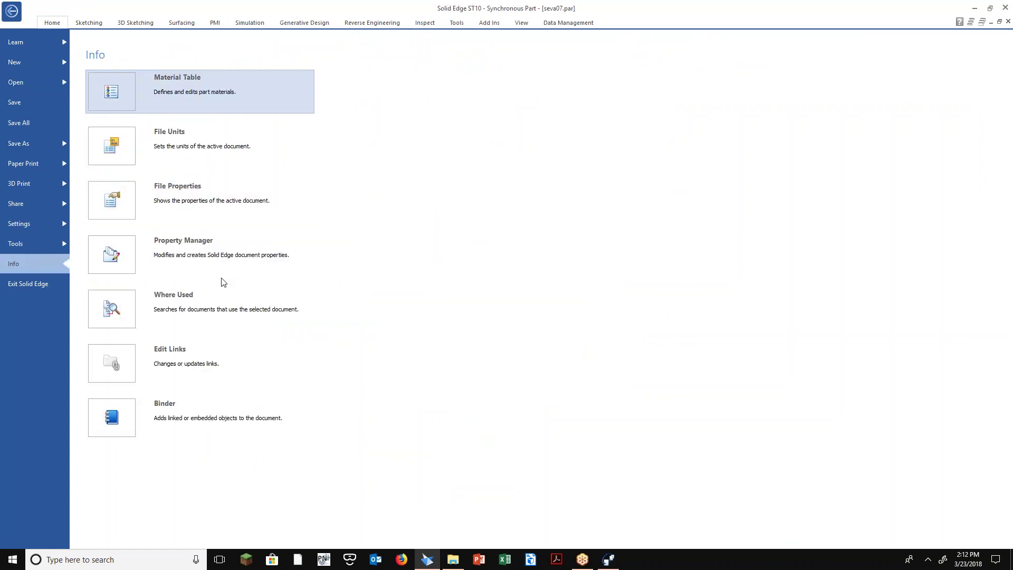
click(196, 200)
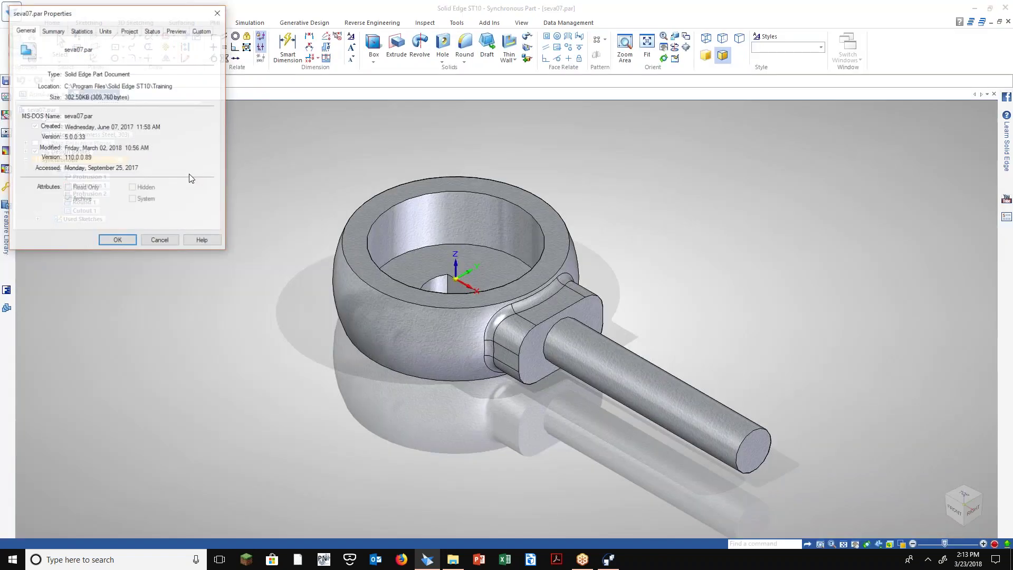
click(153, 30)
drag(151, 15, 284, 176)
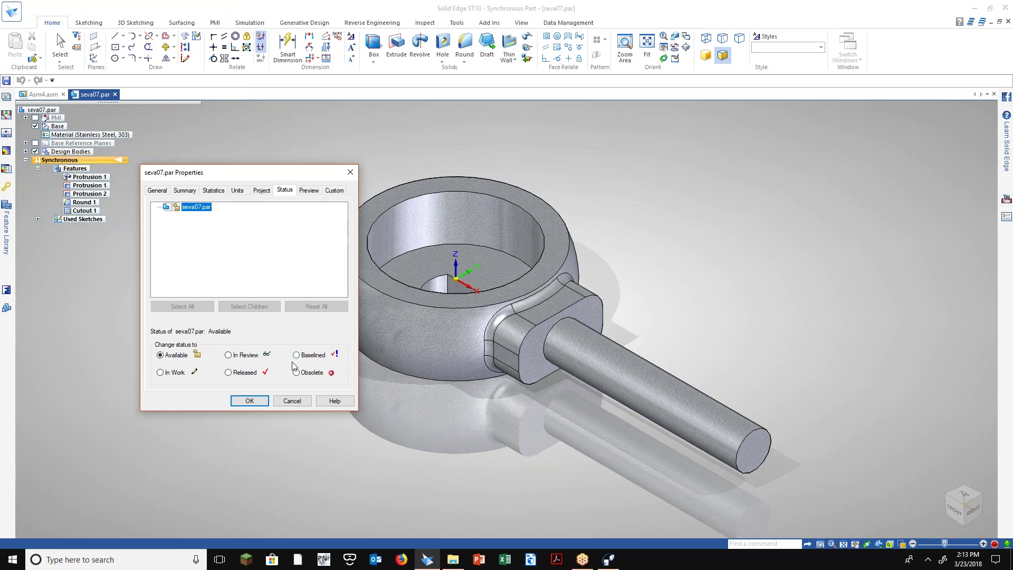
click(243, 373)
click(250, 400)
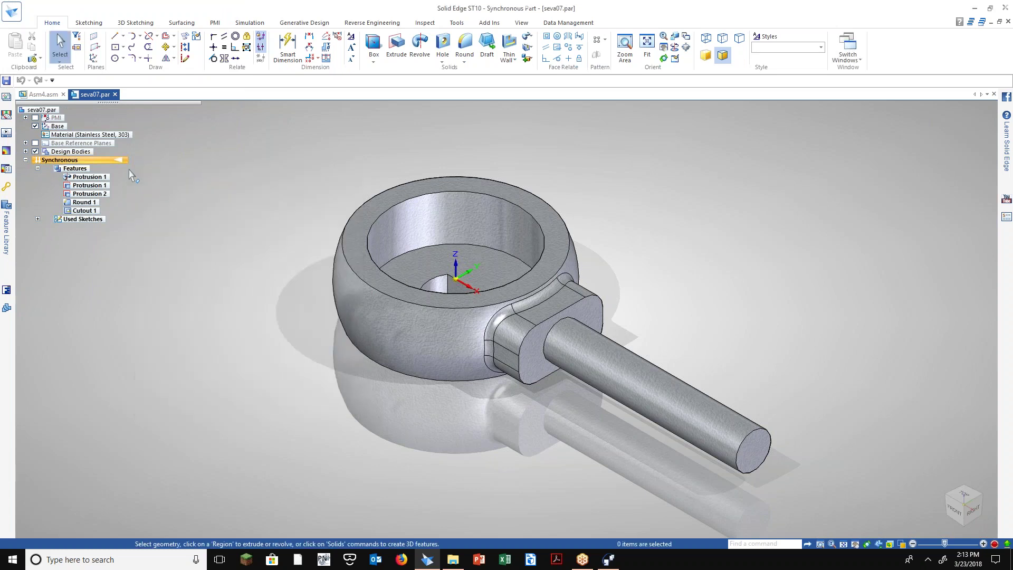
click(114, 94)
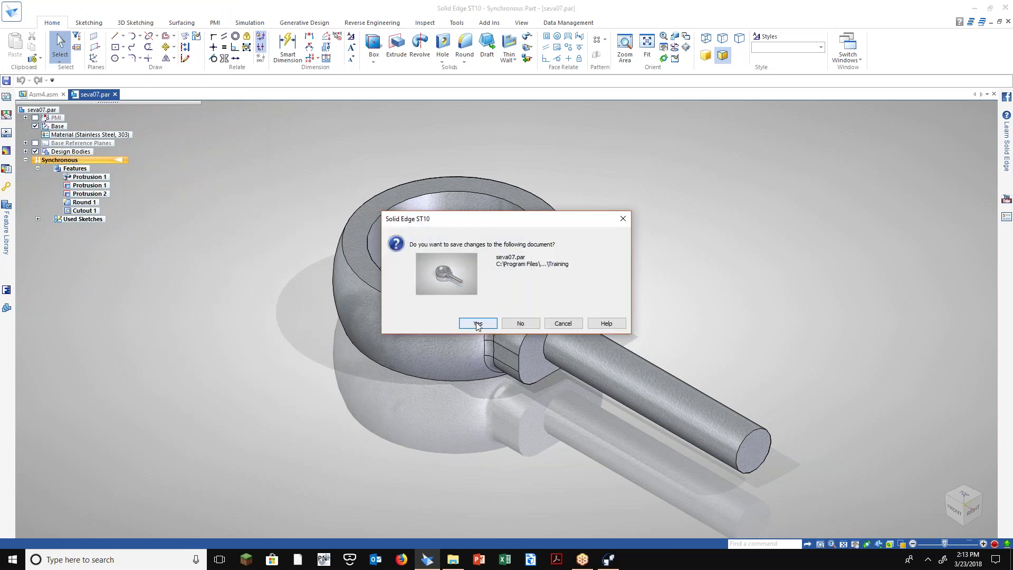
click(477, 323)
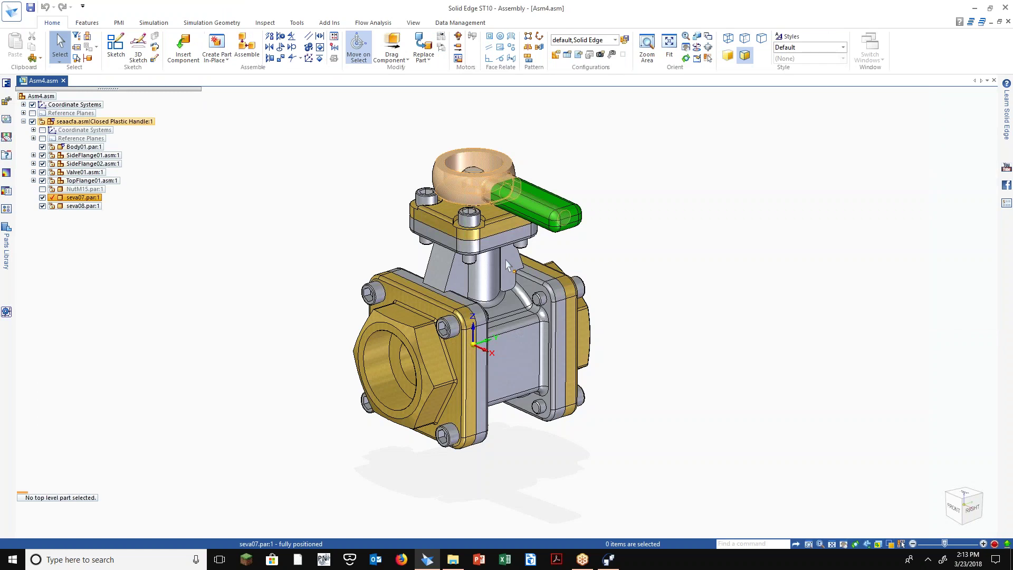
Open the seva07 ring part in its own window, reopening it so it shows Read-Only
right_click(454, 182)
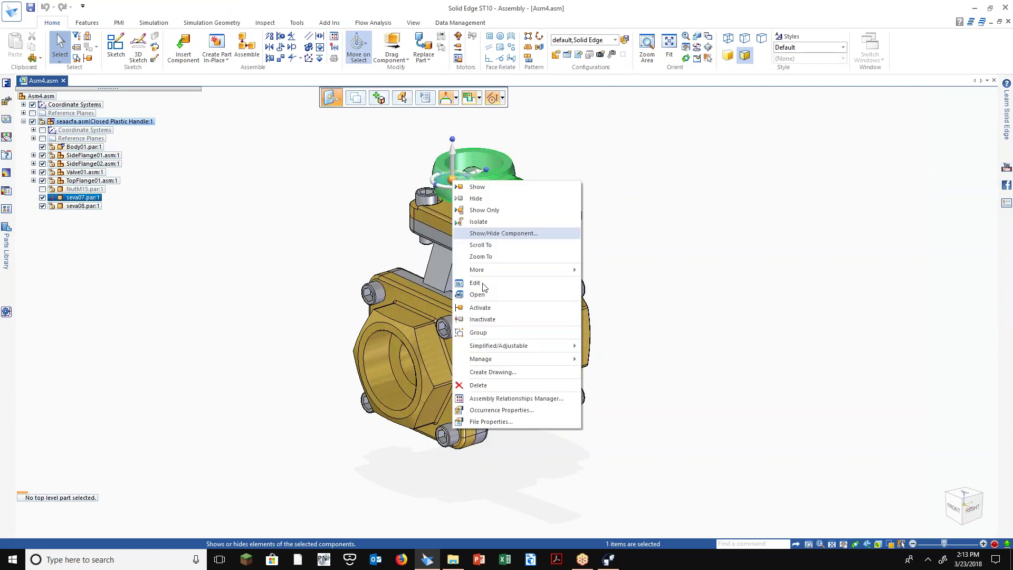
click(482, 284)
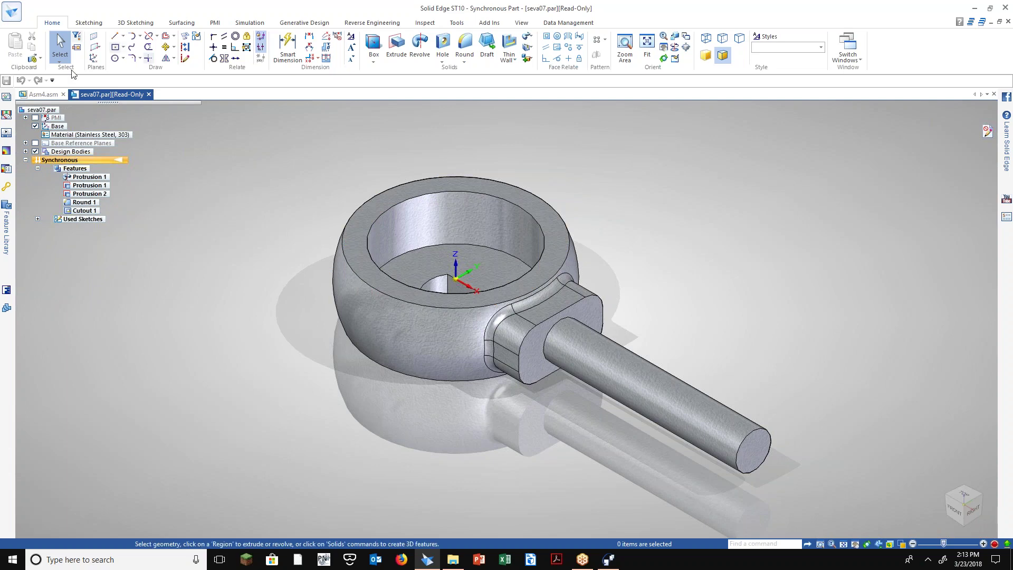
click(150, 96)
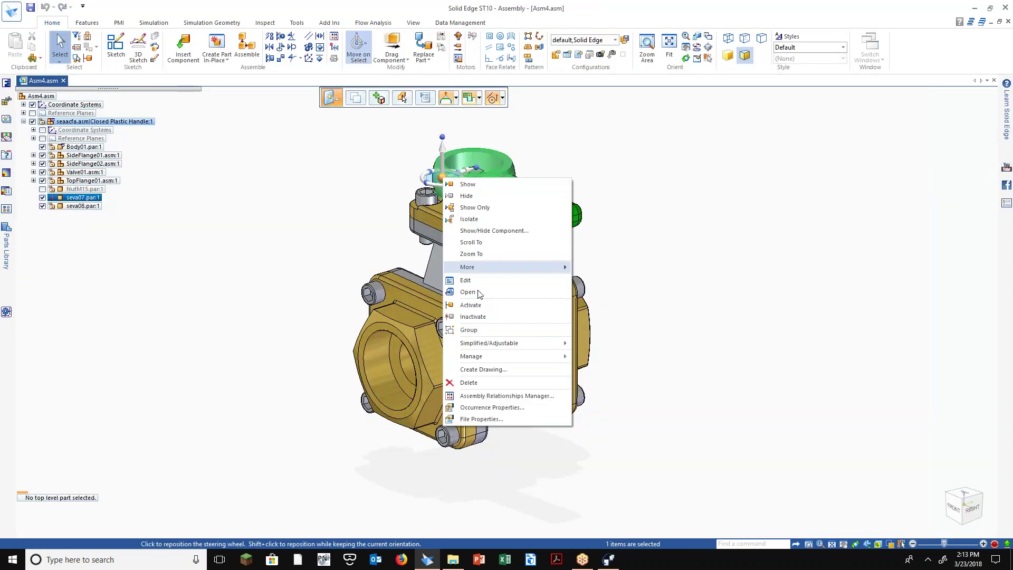
click(478, 293)
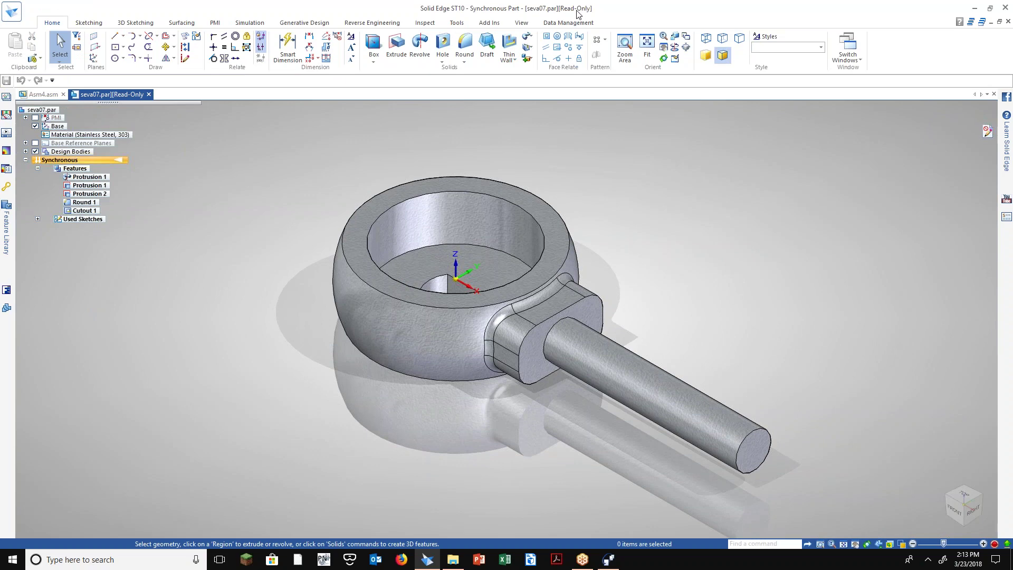
Drag the seva07 ring's top face upward, then close the read-only seva07.par part
click(561, 234)
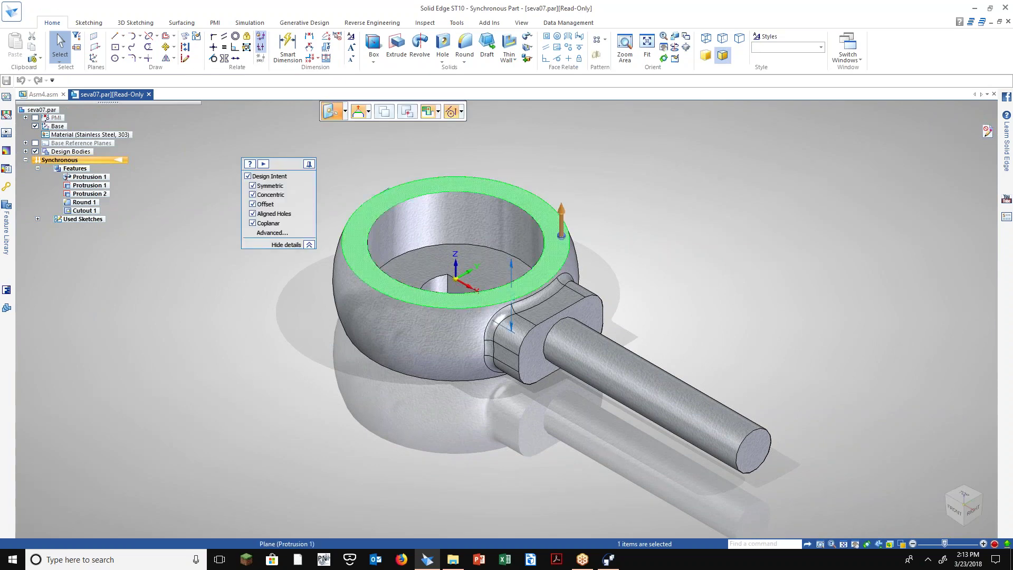
click(561, 222)
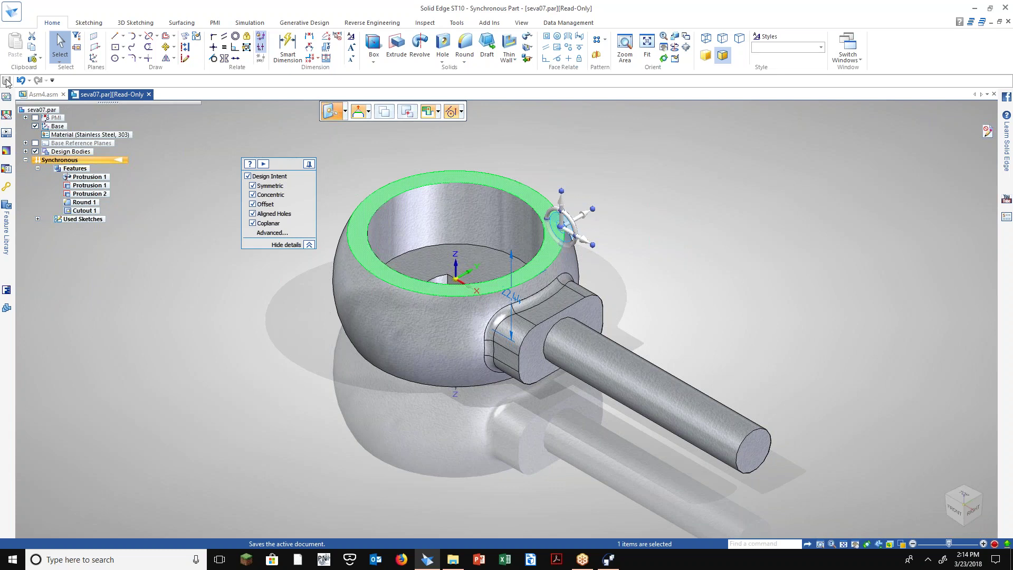
key(Escape)
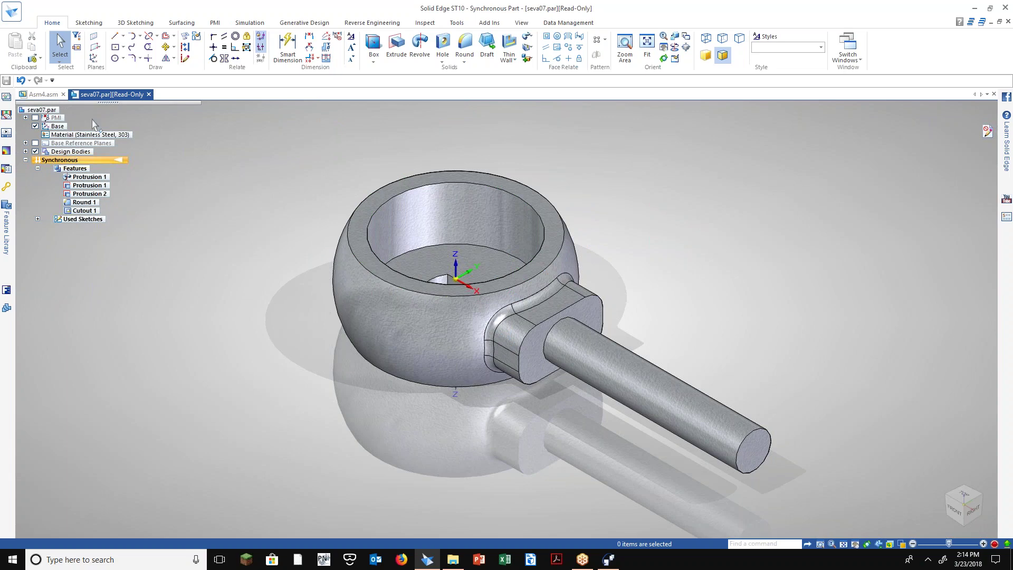
click(148, 95)
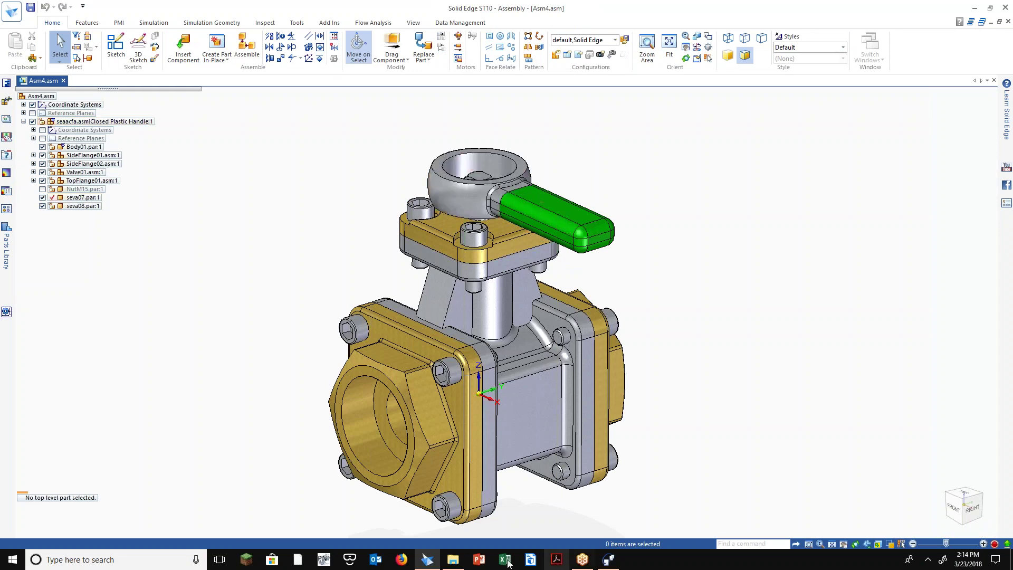
Bring the Design Manager window with the Asm4.dft file list back to the front
click(602, 560)
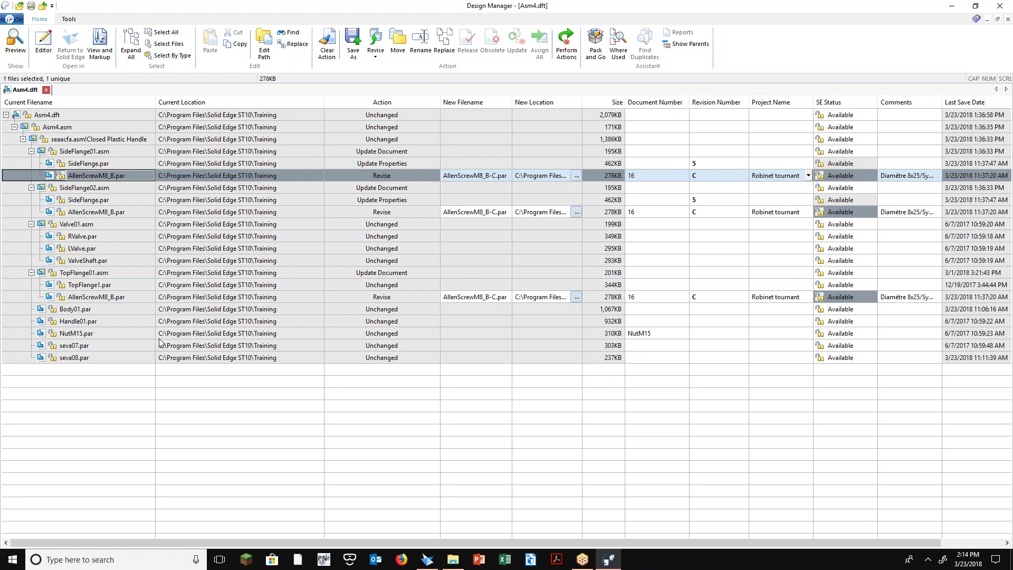
Open the SE Status dropdown for Body01.par, showing In Work as its value
click(40, 345)
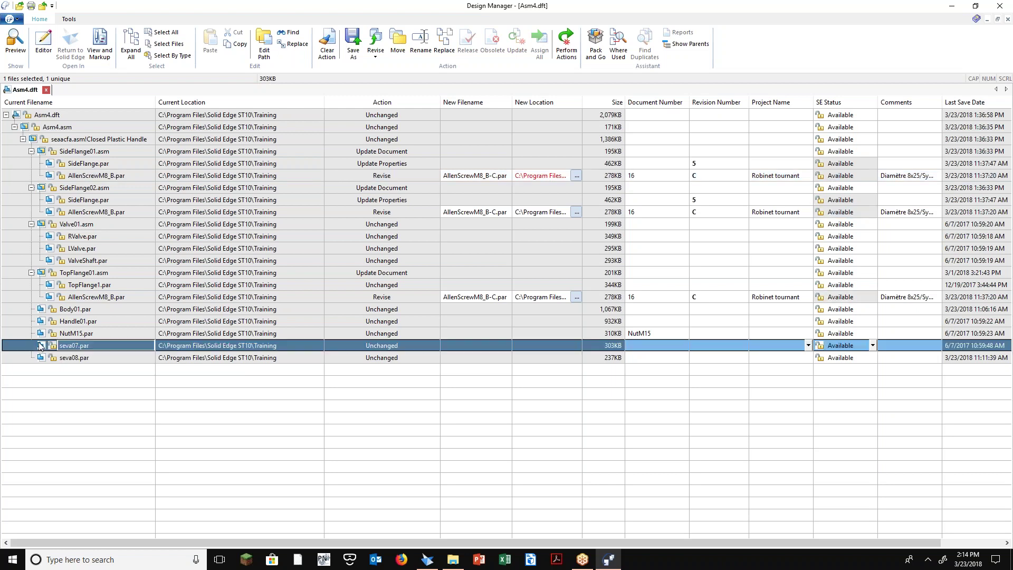
click(56, 310)
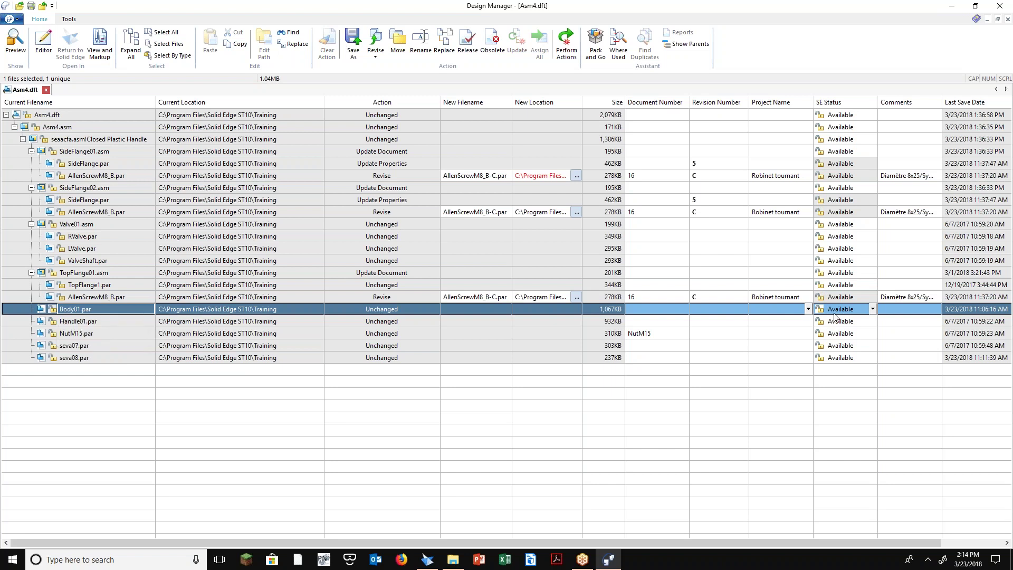
click(863, 310)
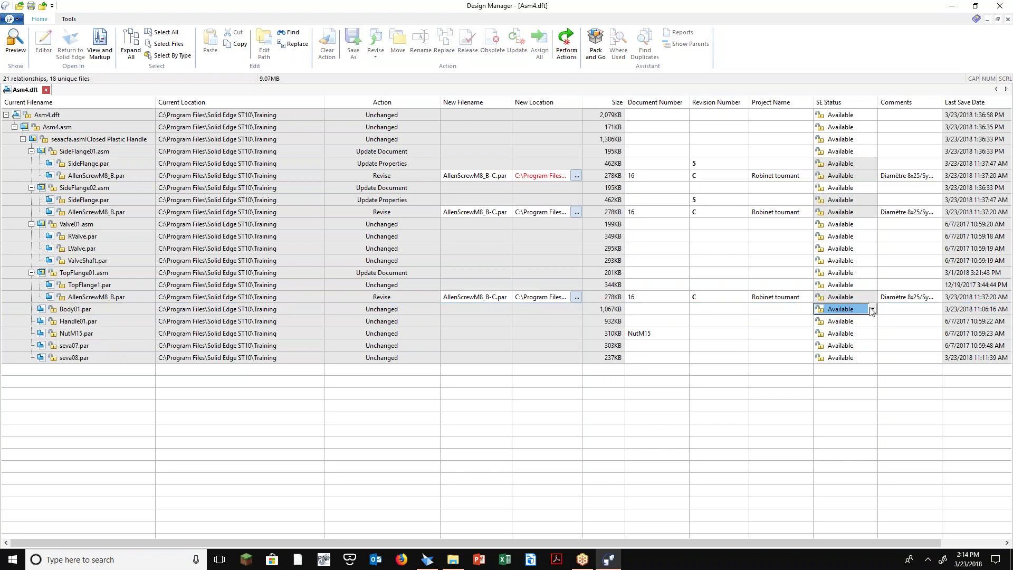
click(871, 310)
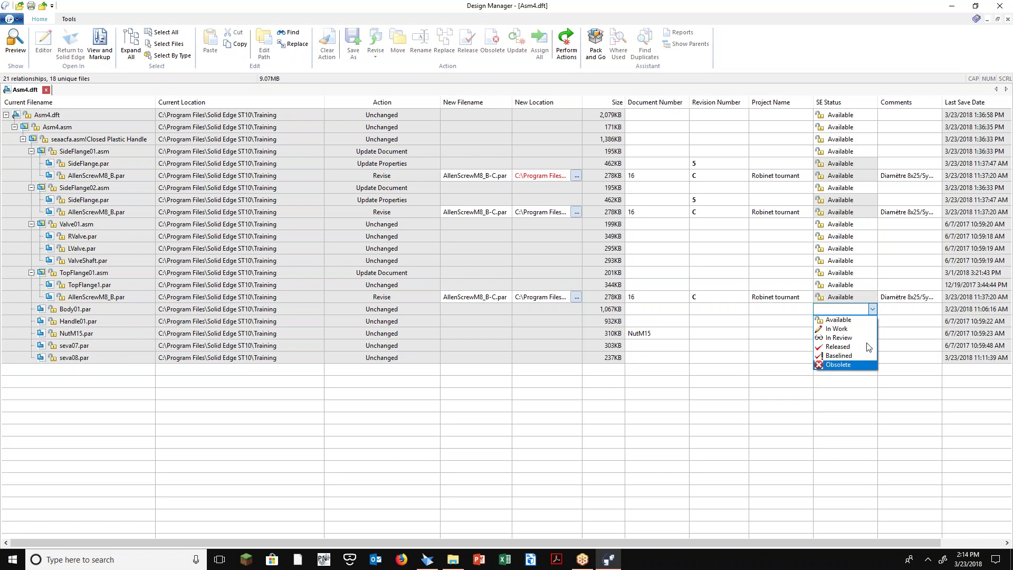
click(839, 328)
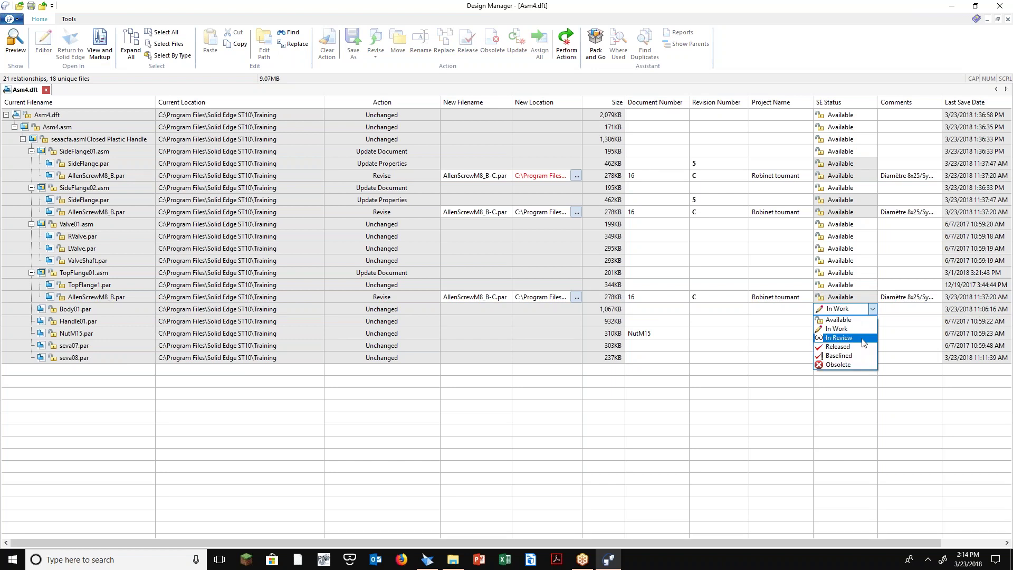
Set Body01.par's SE Status to Released and accept its current folder in Edit Path
click(863, 346)
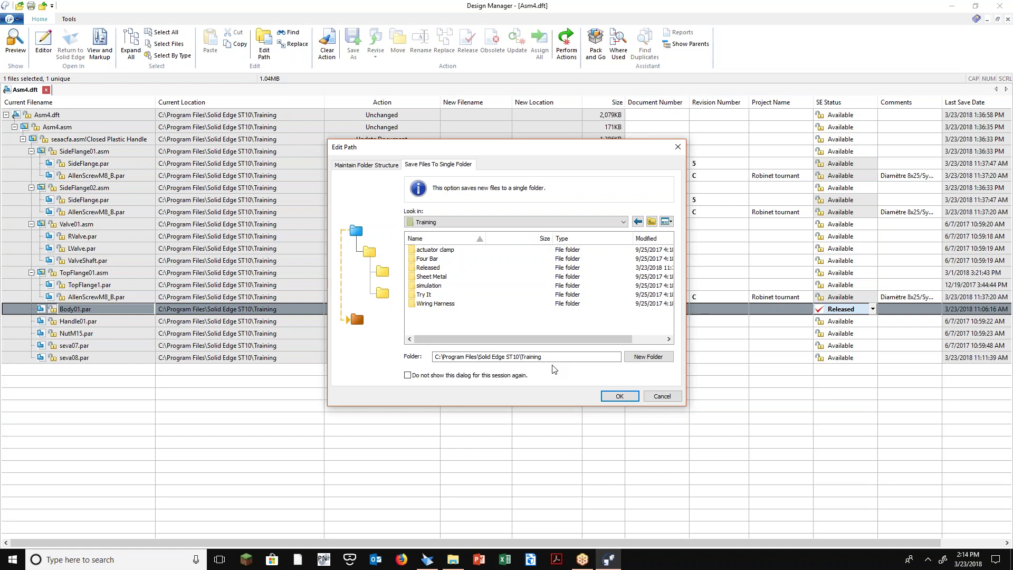
click(628, 398)
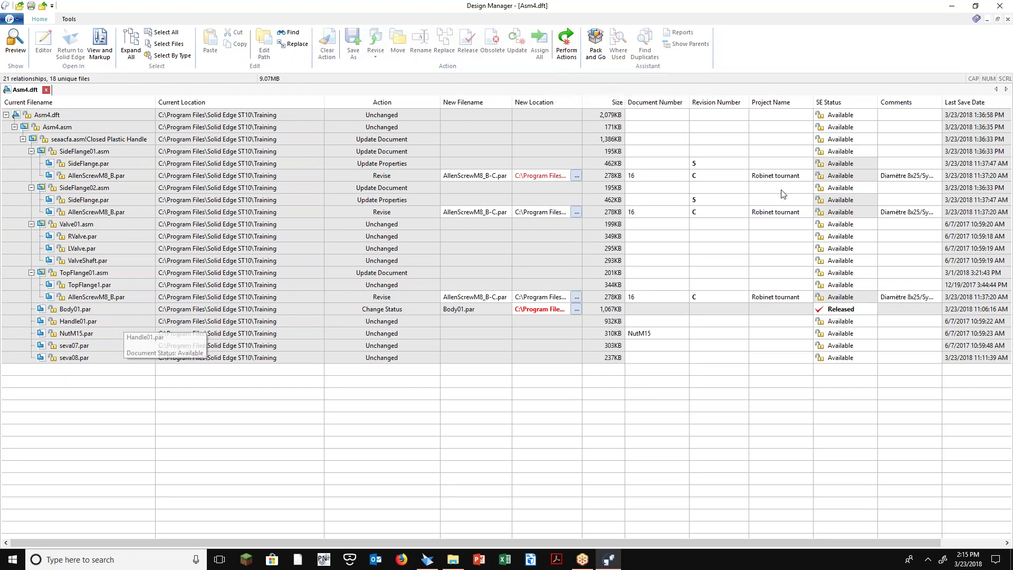
Perform the pending actions, confirm the same-location warning, and review the expanded file tree
click(572, 45)
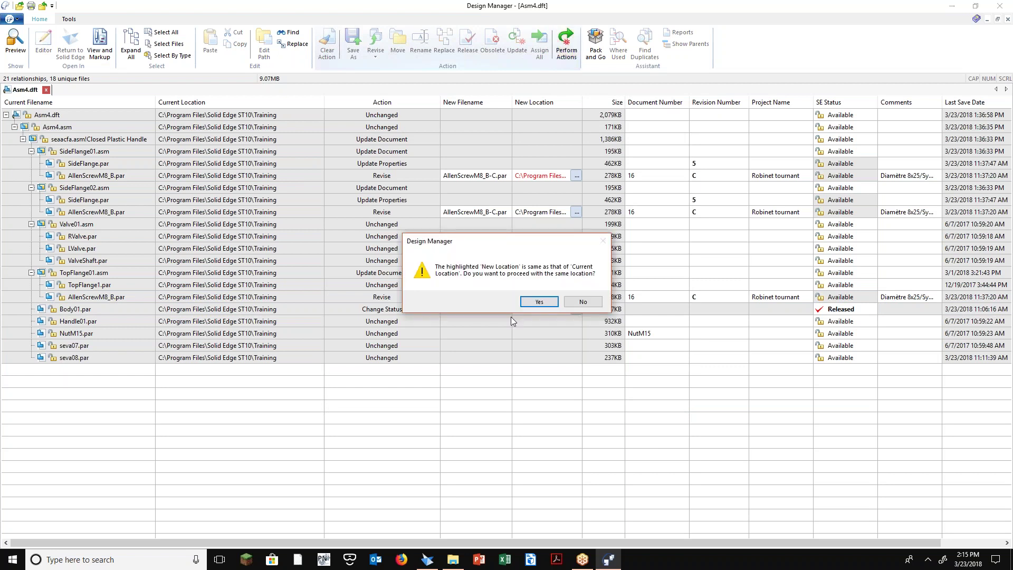
click(540, 303)
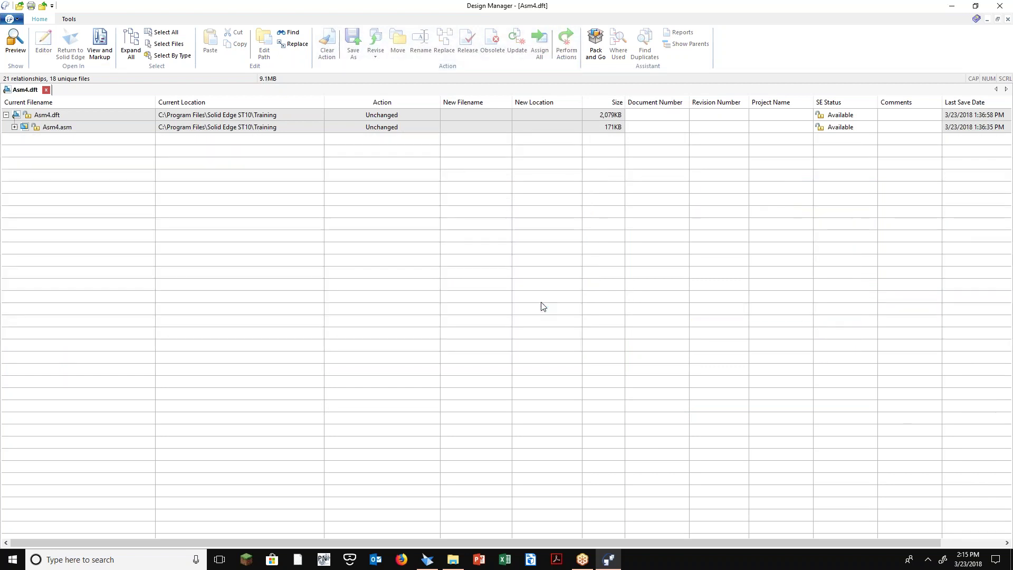
click(131, 46)
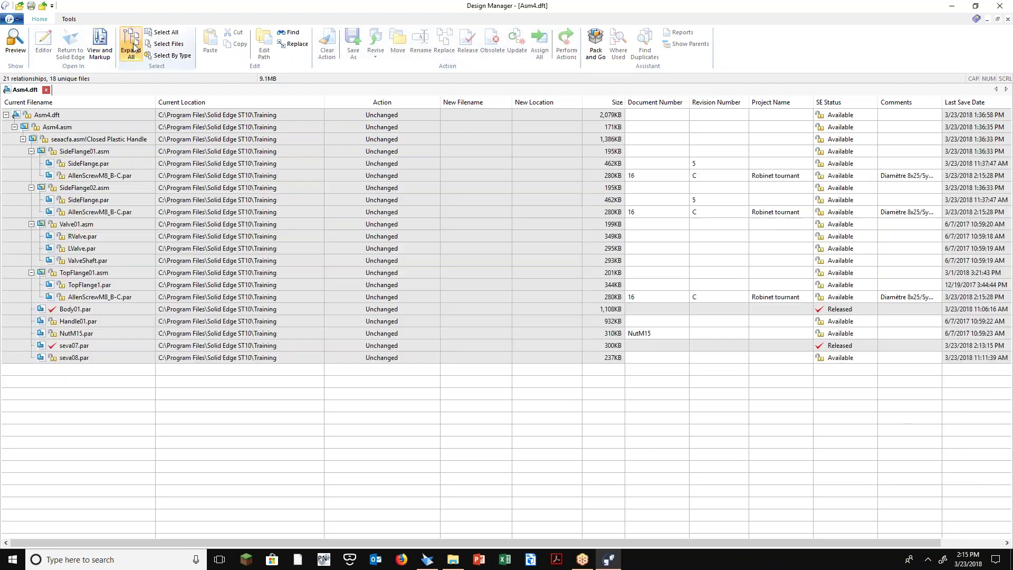
click(88, 311)
click(88, 349)
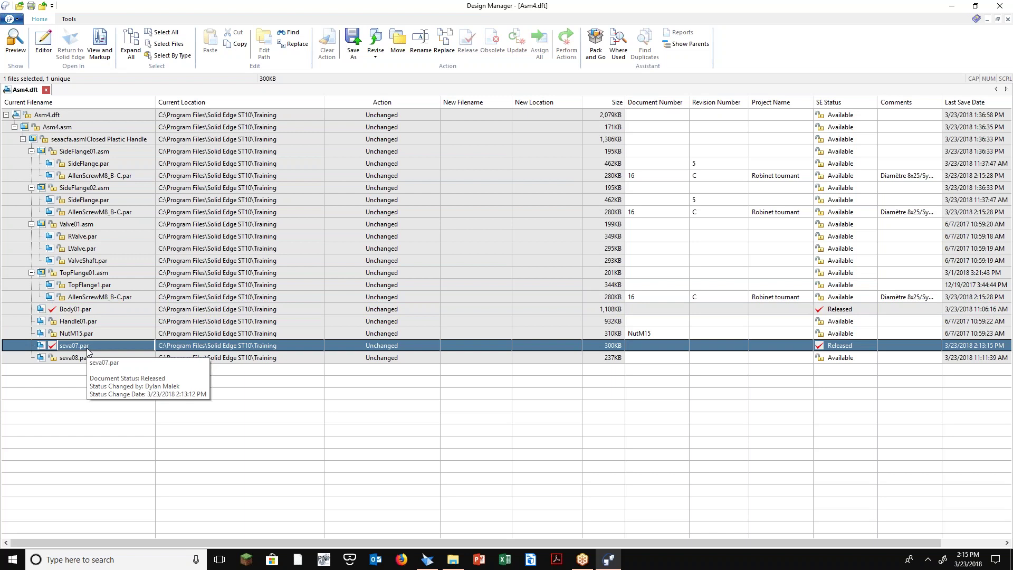
click(717, 164)
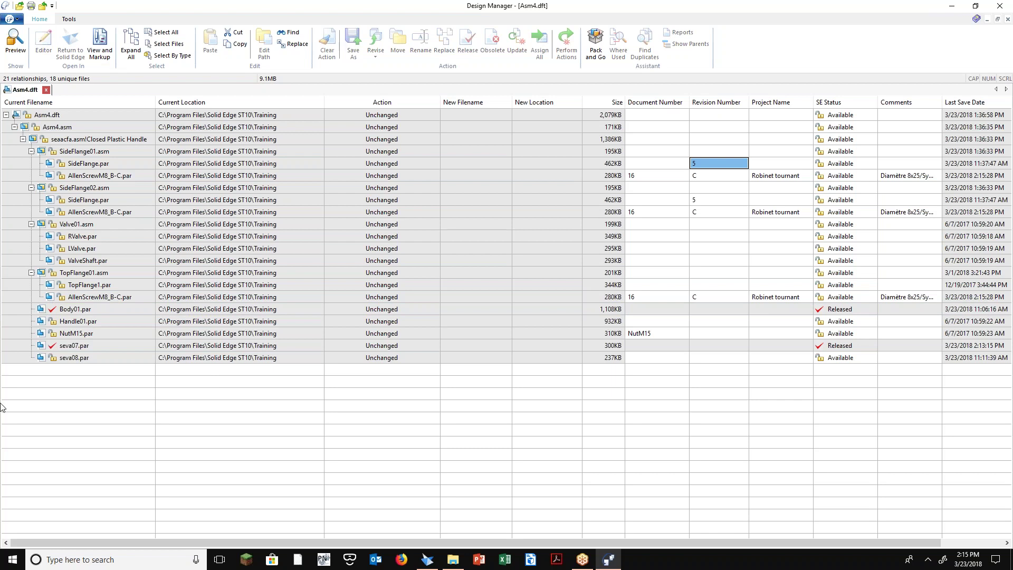
Identify seva08.par as the valve handle in the model, then minimize Solid Edge
click(67, 361)
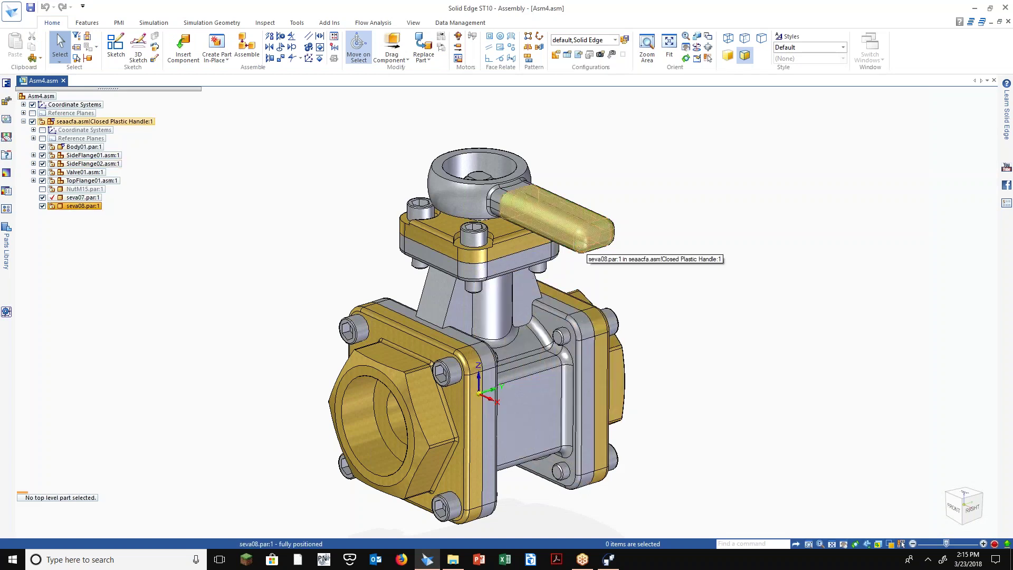
click(580, 244)
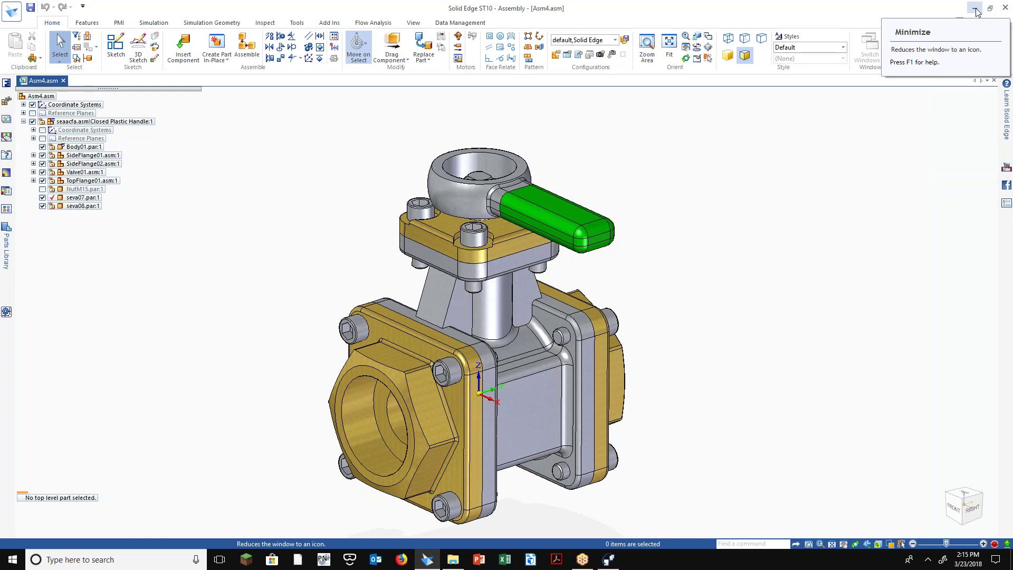
click(975, 9)
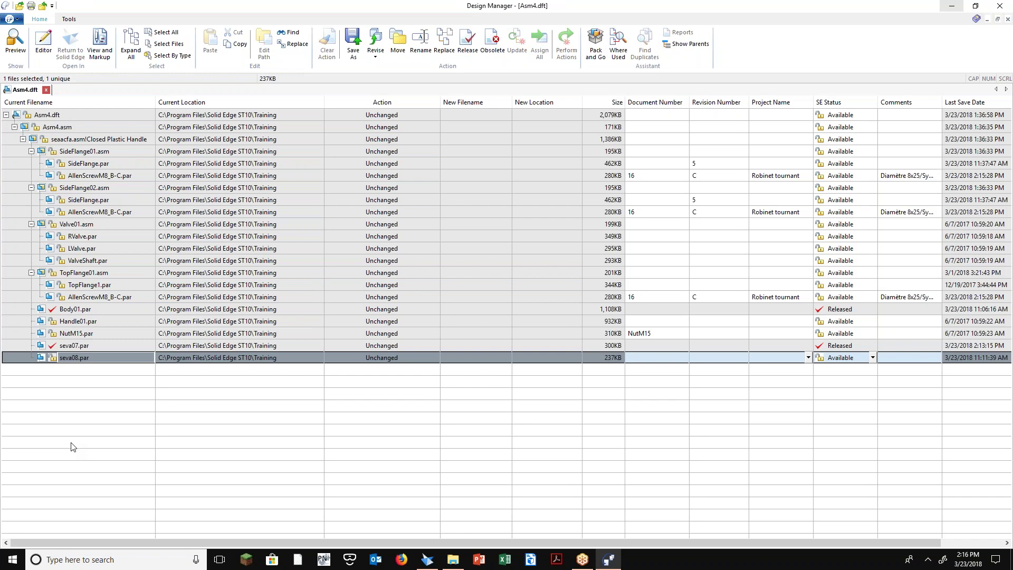
Start replacing seva08.par, navigating to C:\Program Files\Solid Edge ST10\Training
right_click(88, 361)
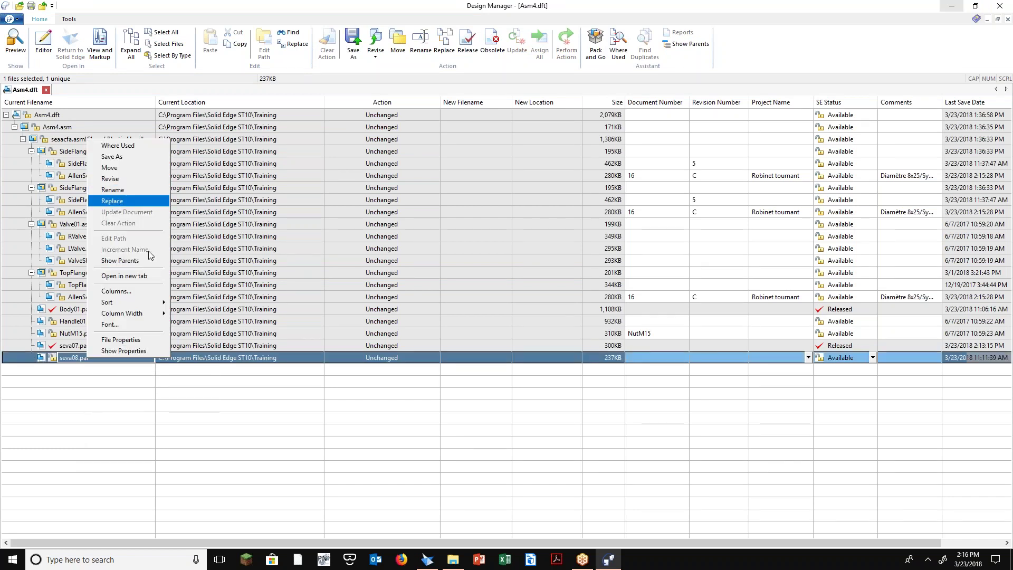
key(Return)
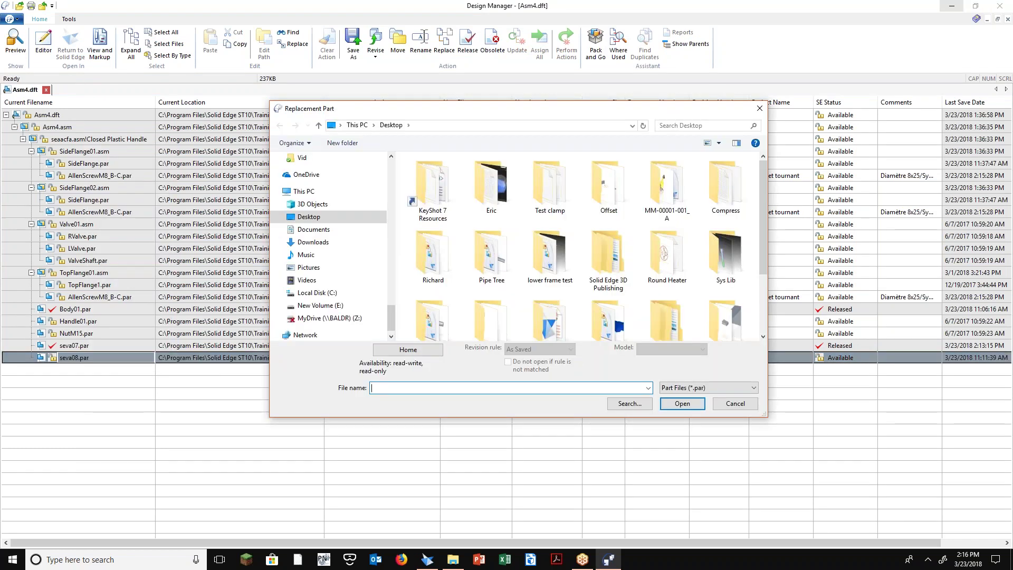
click(317, 293)
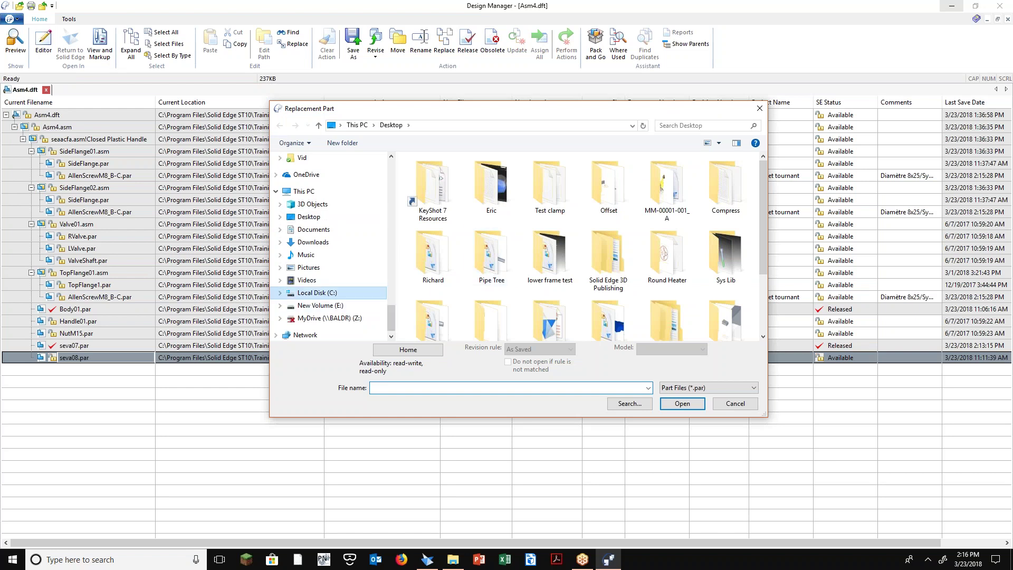
double_click(447, 299)
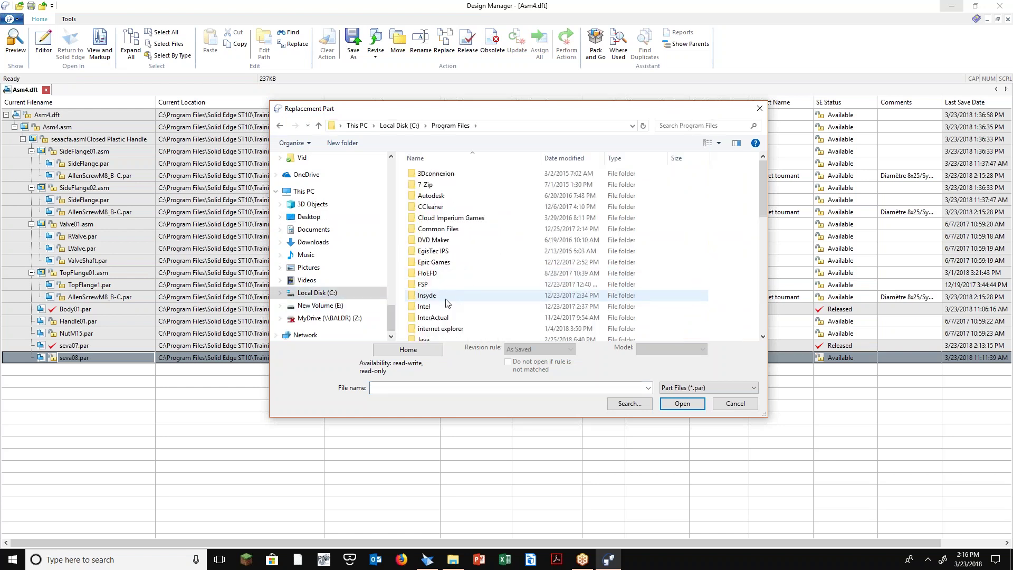
key(s)
key(o)
key(Return)
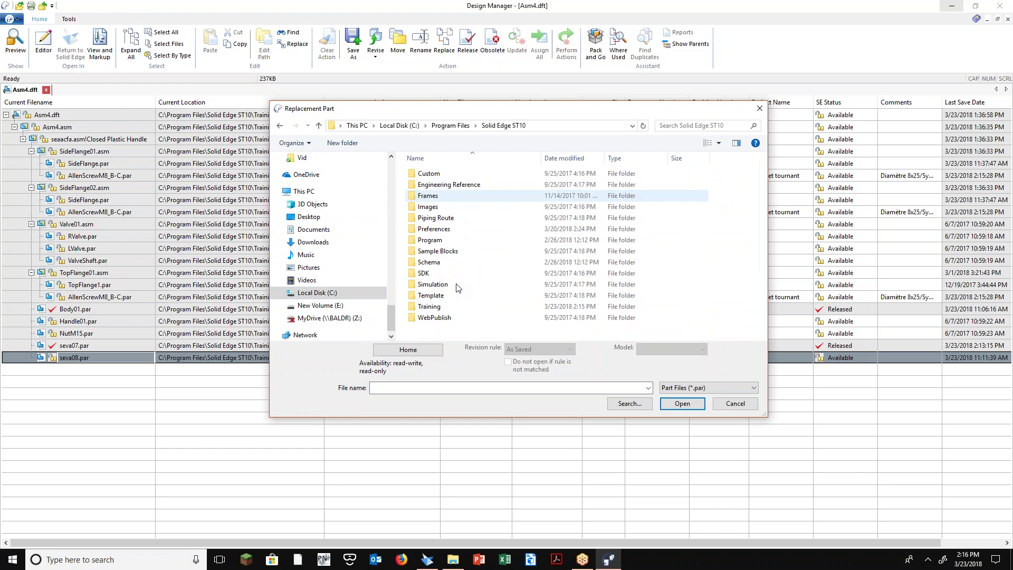
double_click(438, 307)
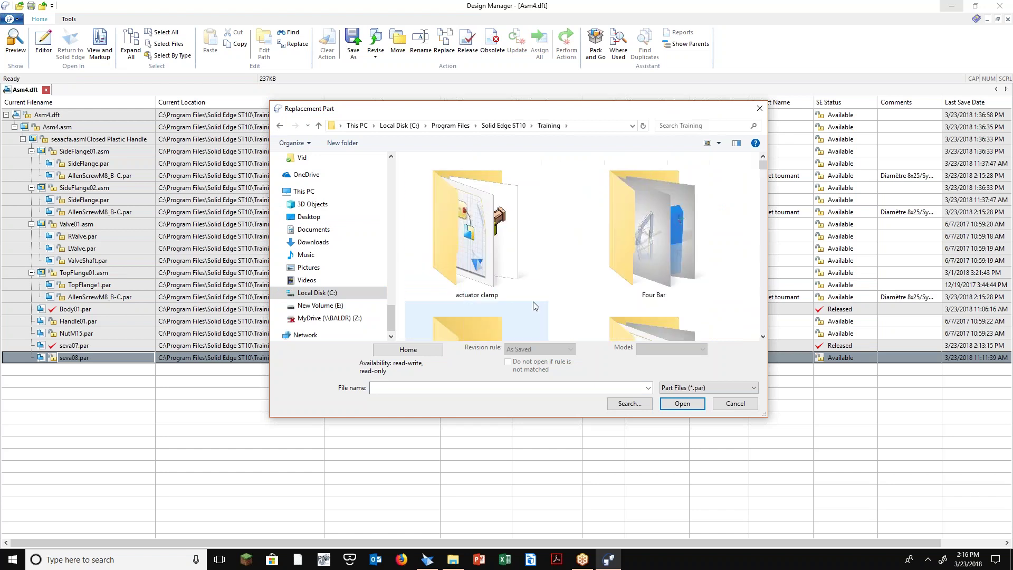
Choose seva08 Red.par as the replacement file
click(378, 388)
text(seva)
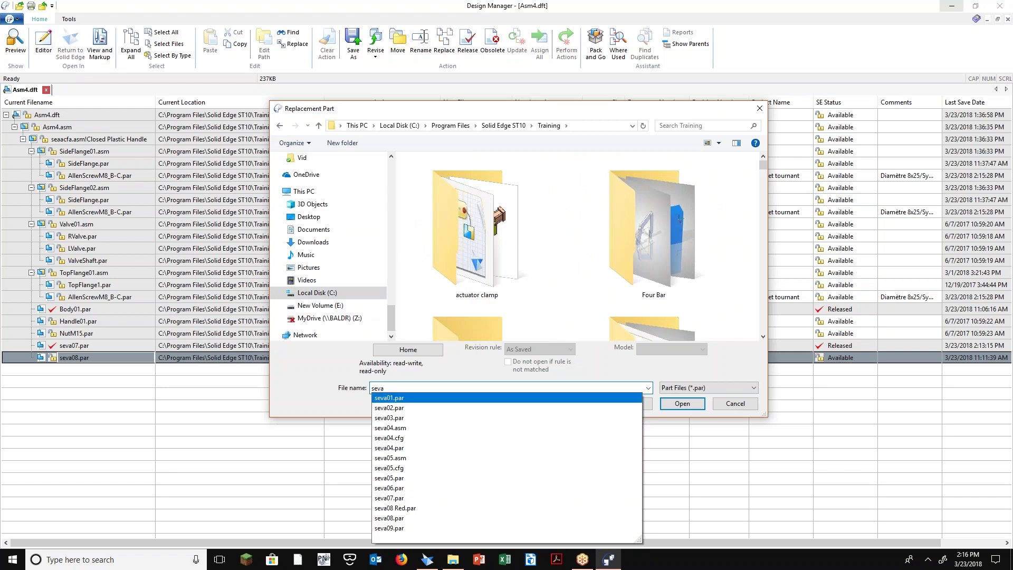
click(395, 508)
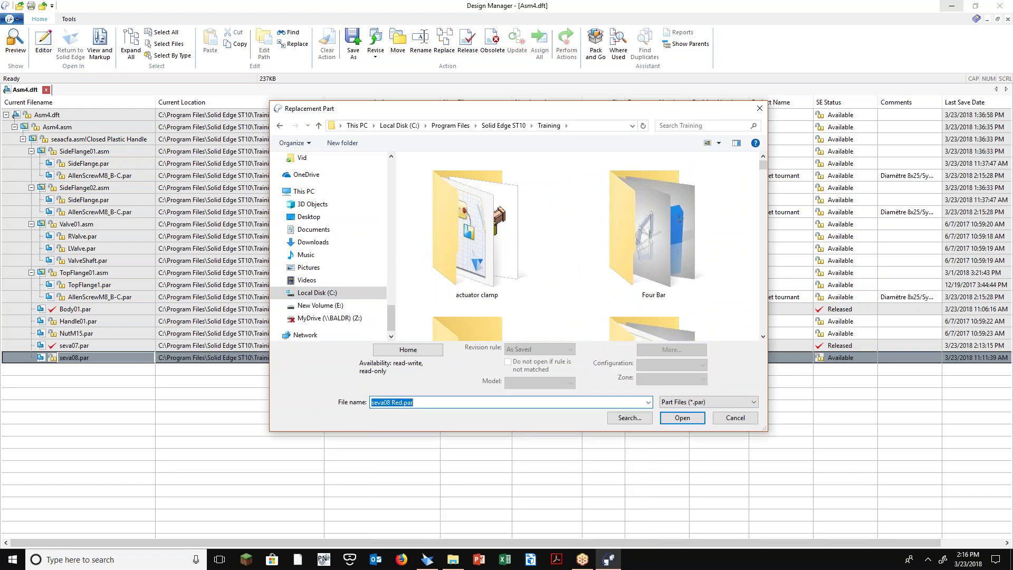
click(682, 403)
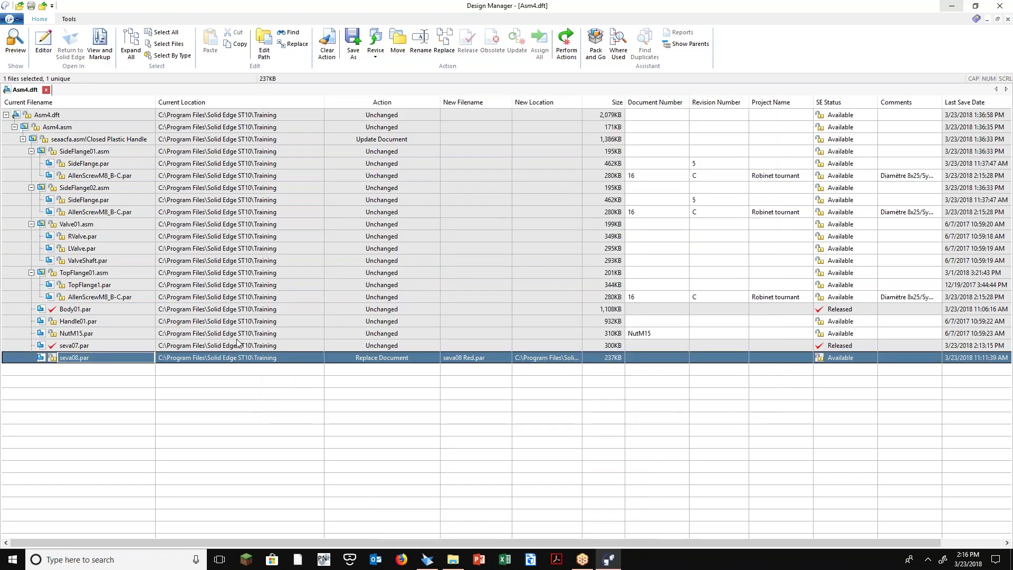
Apply the replacement, then inspect seva08 Red.par and its linked Handle Red.xlsx in the tree
click(475, 364)
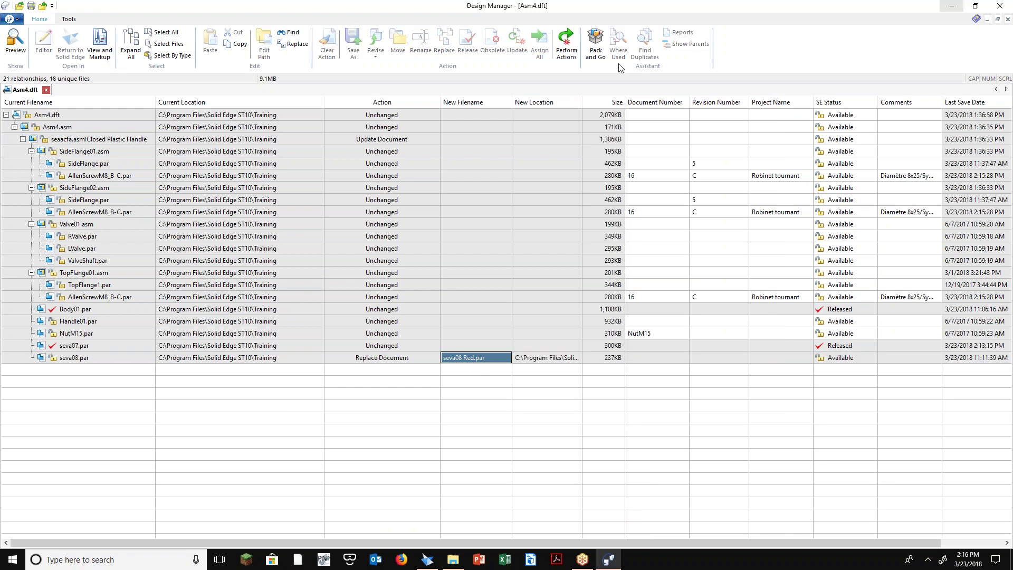
click(565, 49)
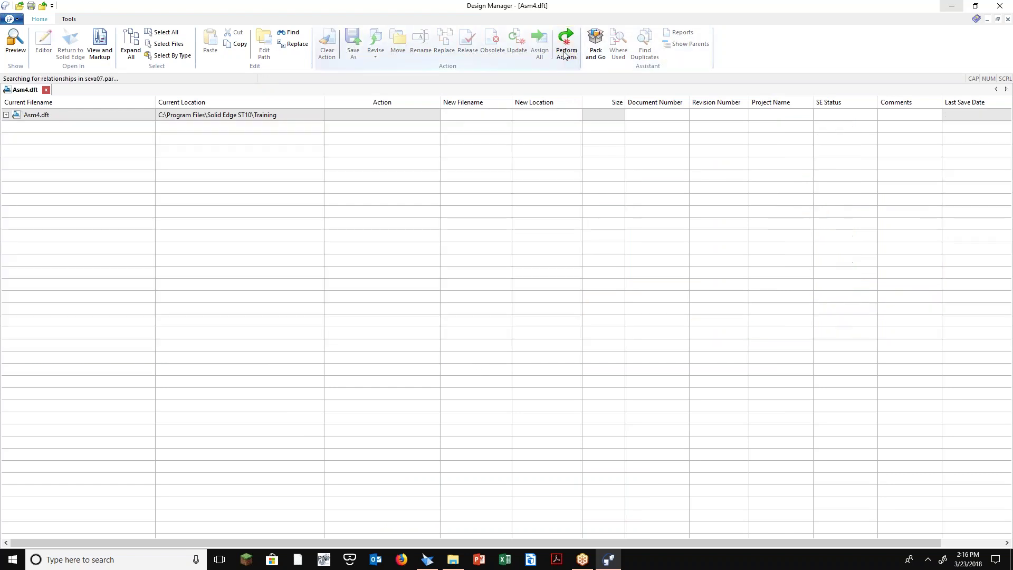
click(122, 42)
click(94, 359)
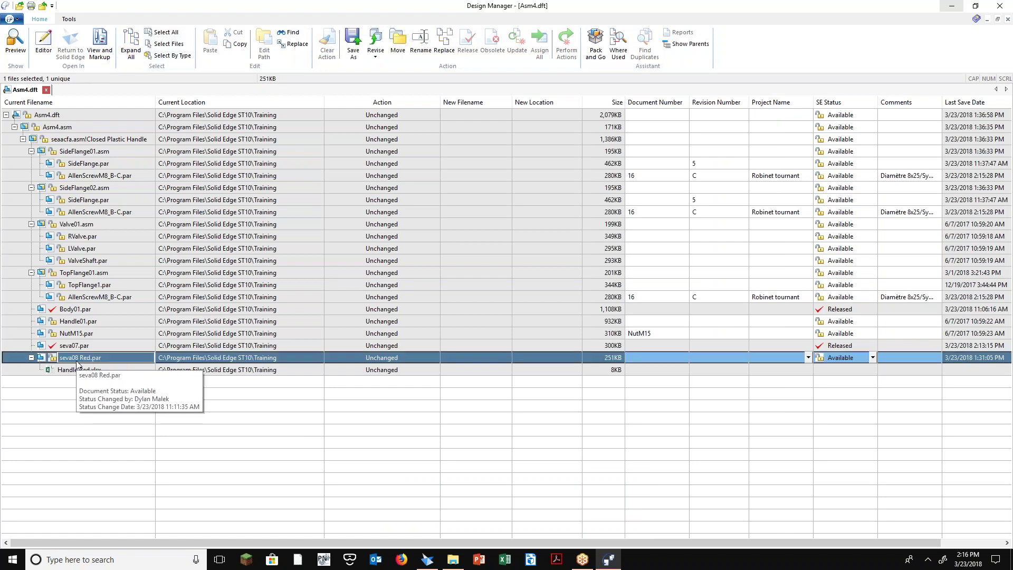
click(80, 371)
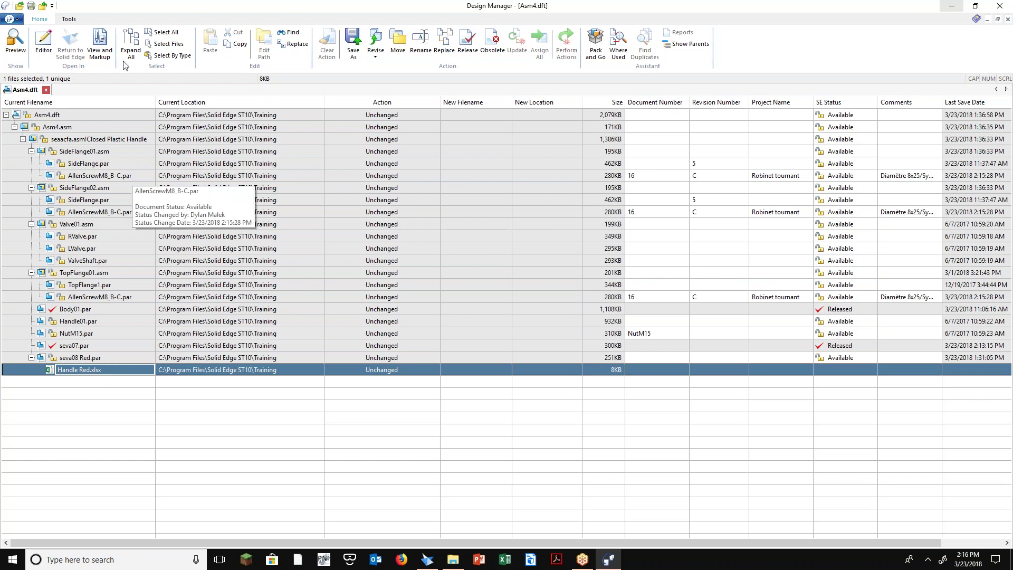
Select all Asm4 files and mark them as Save As
click(159, 33)
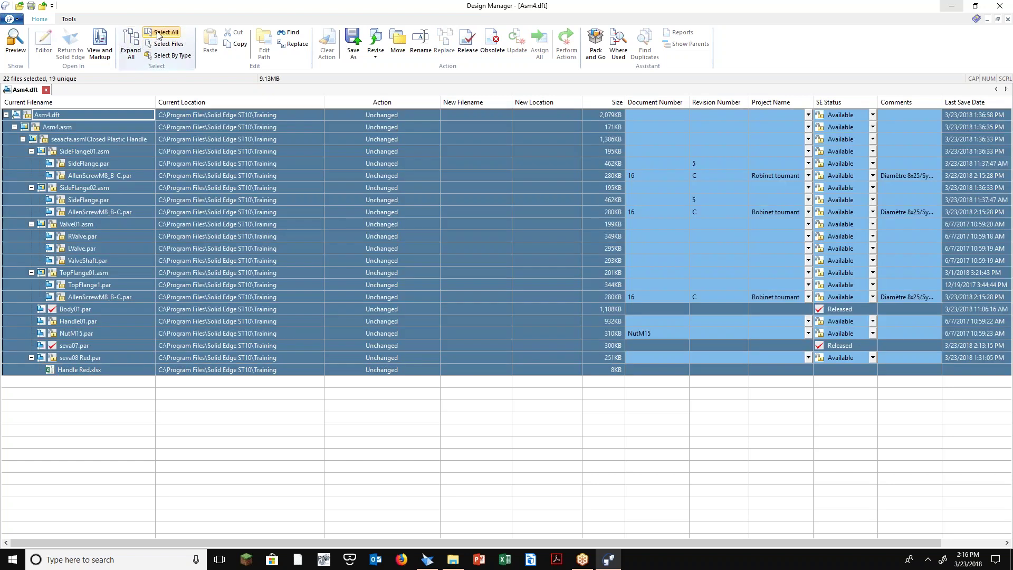
right_click(317, 207)
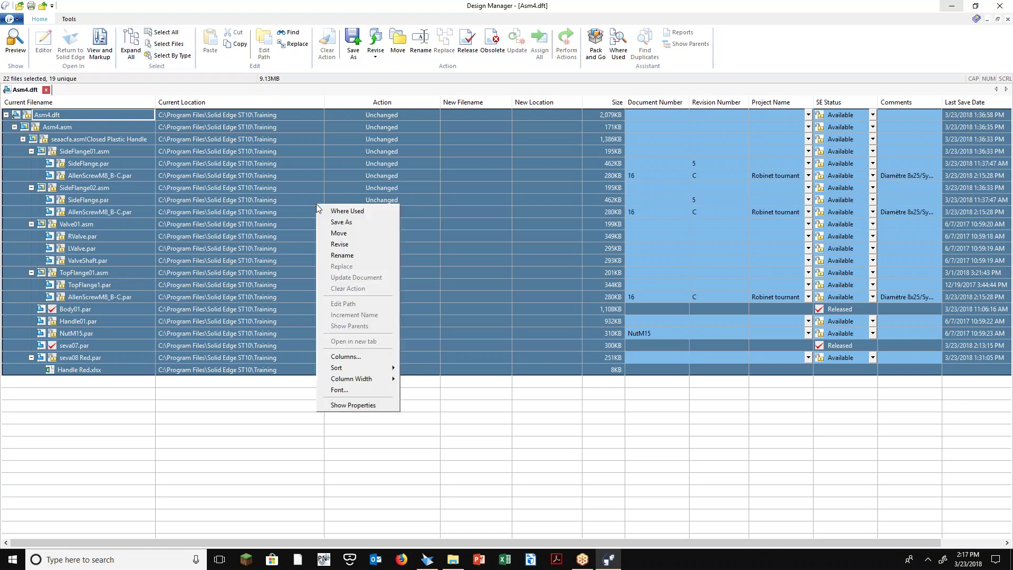
click(338, 221)
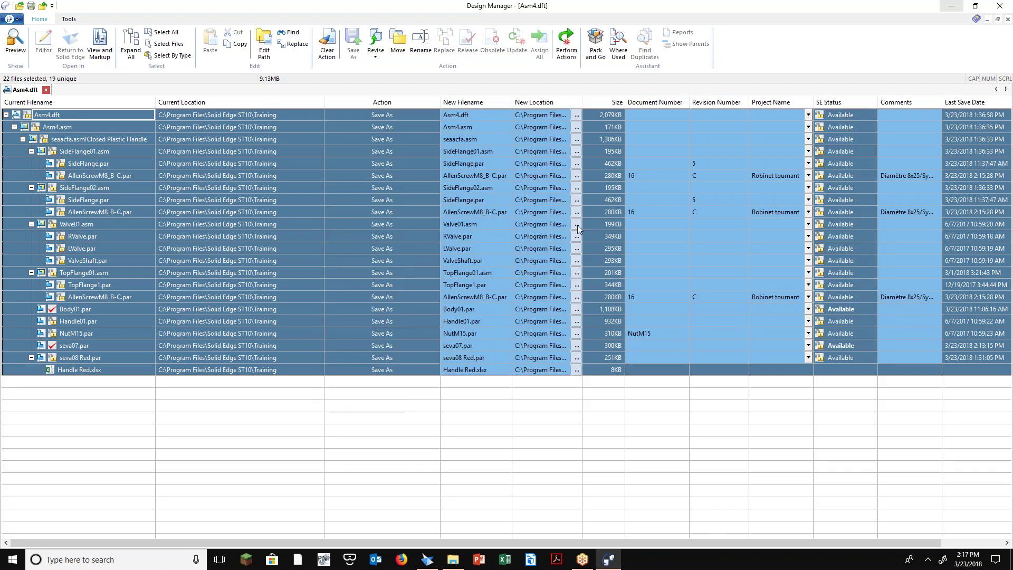
Open the Edit Path settings for the copies' destination folder
right_click(522, 174)
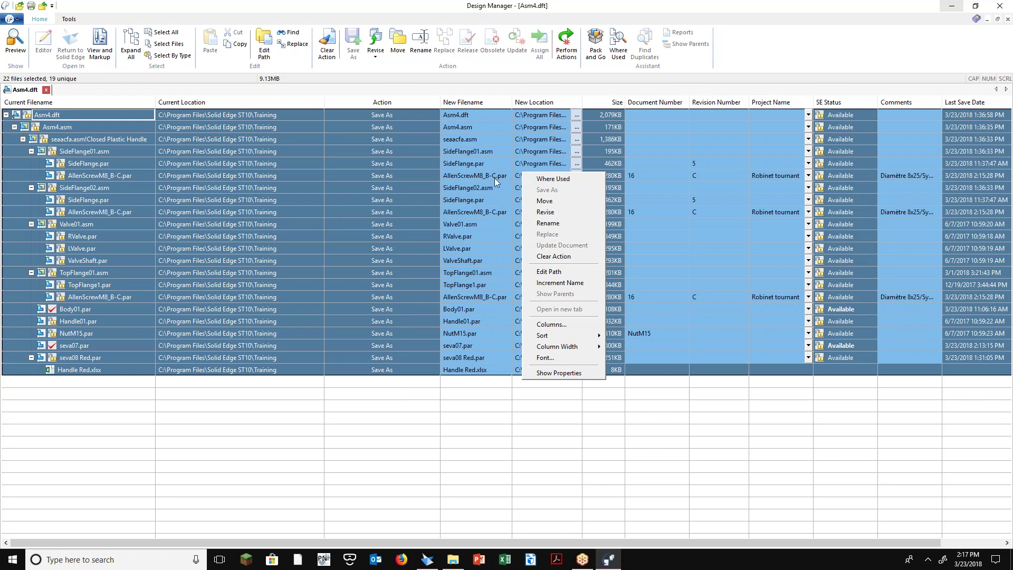
right_click(478, 186)
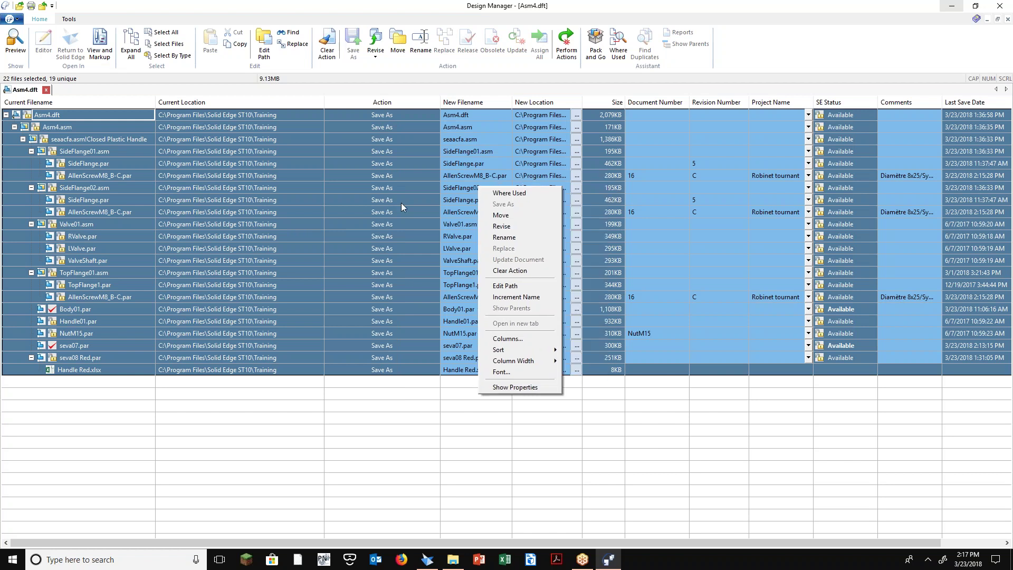
click(614, 255)
right_click(700, 246)
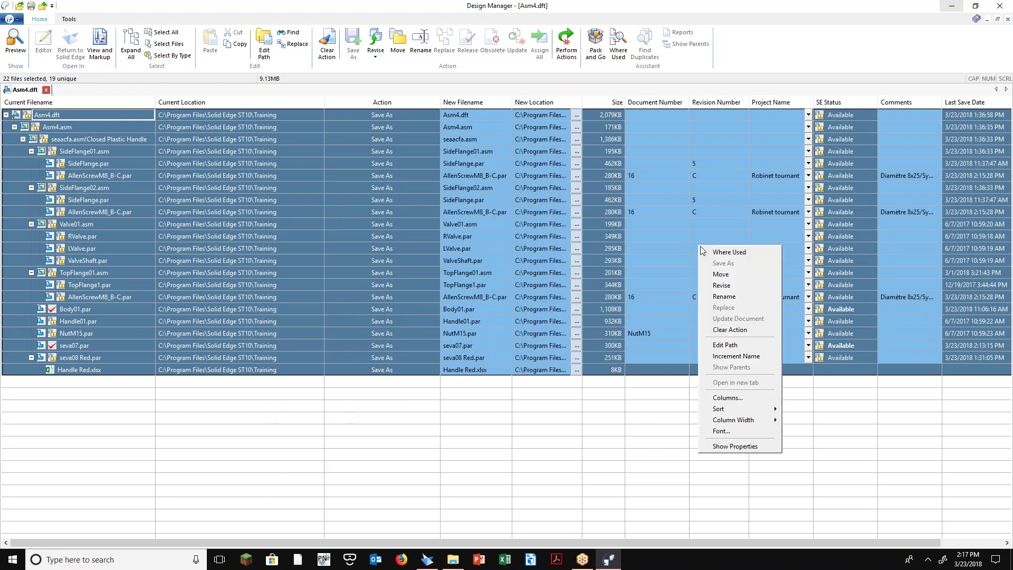
click(727, 346)
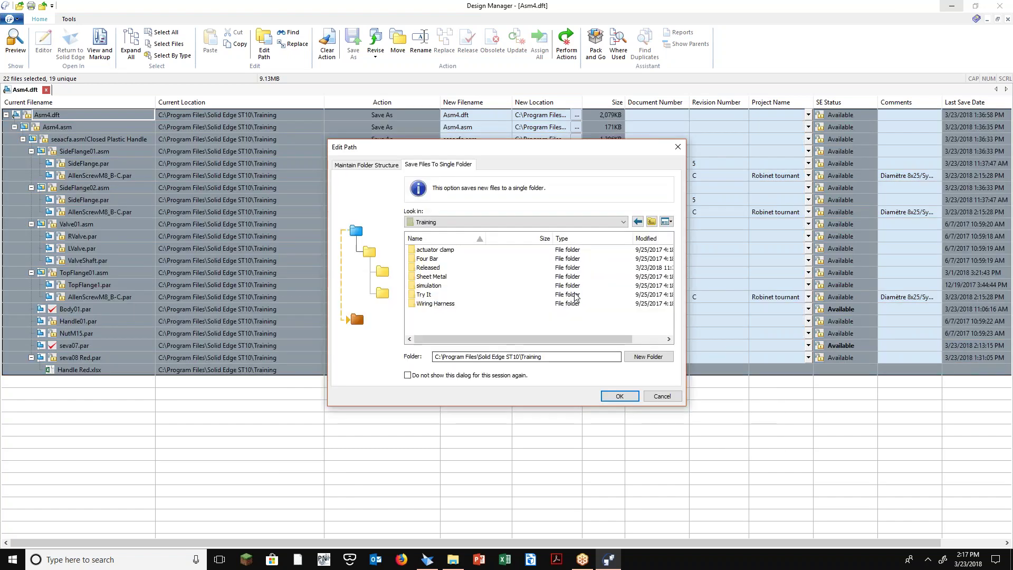
Create a Valve folder on the Desktop as every file's new location, widening the column to show paths
click(466, 223)
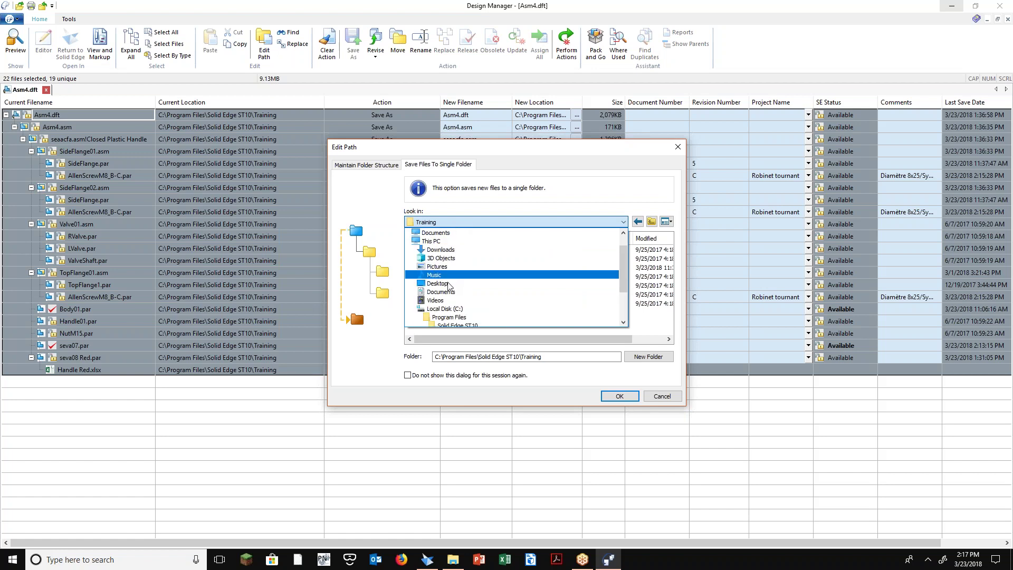
click(441, 283)
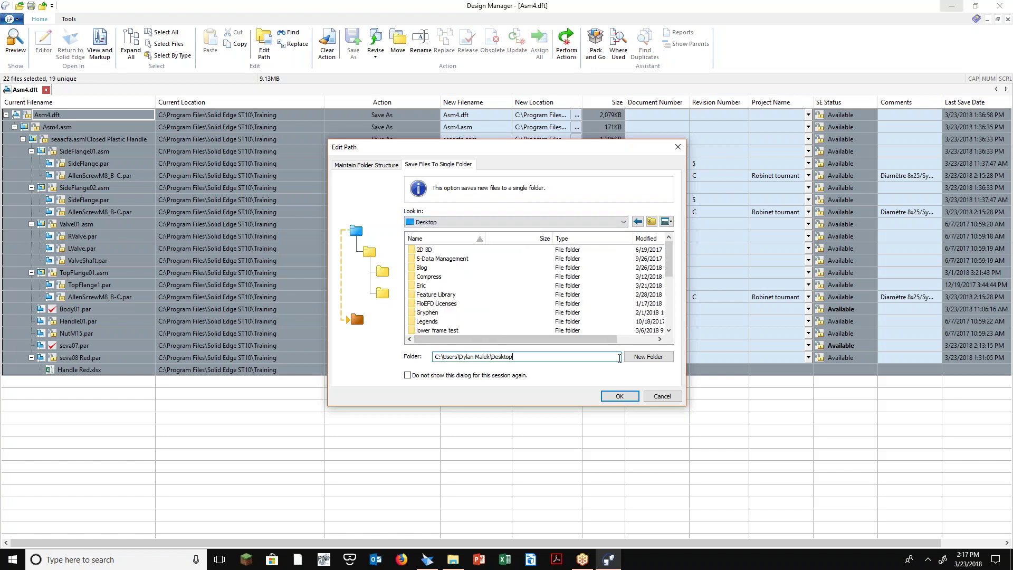
click(648, 357)
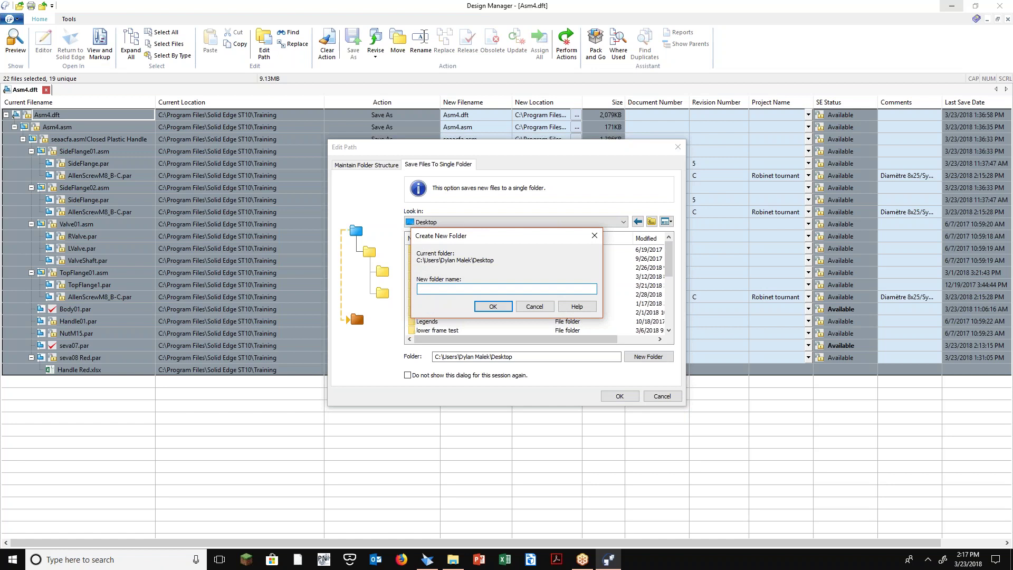
text(Valve)
click(495, 309)
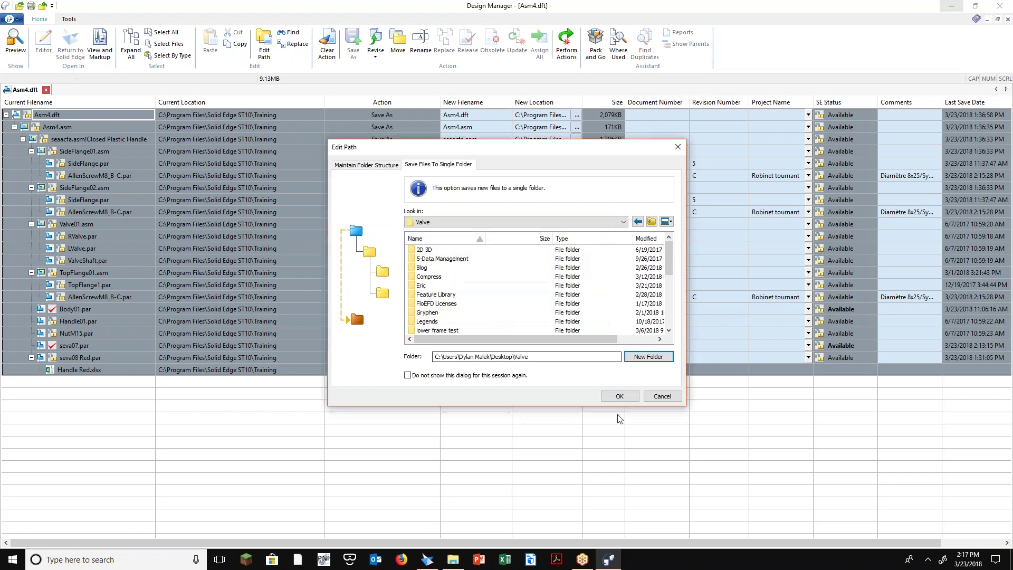
click(620, 396)
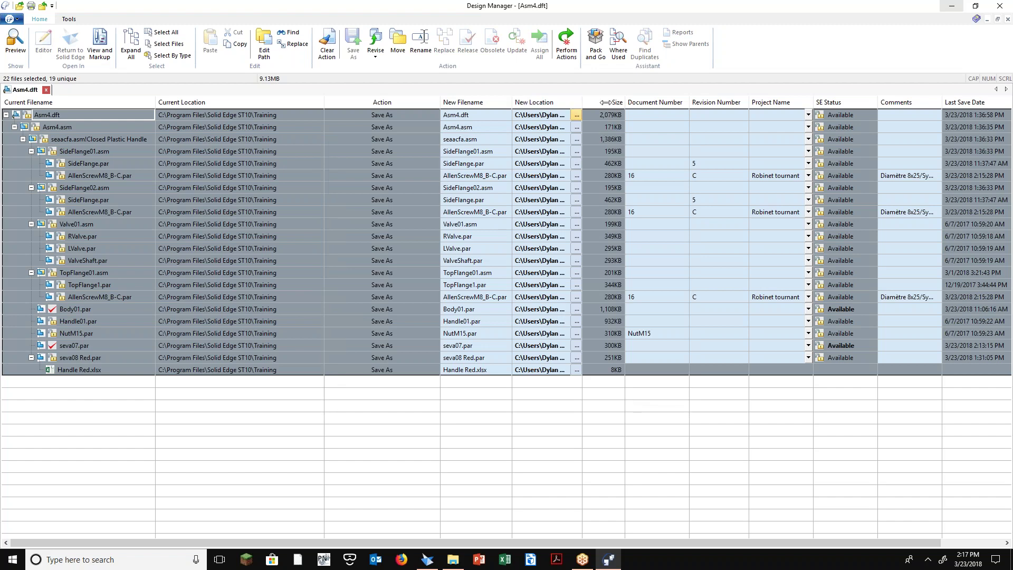
drag(582, 102, 651, 102)
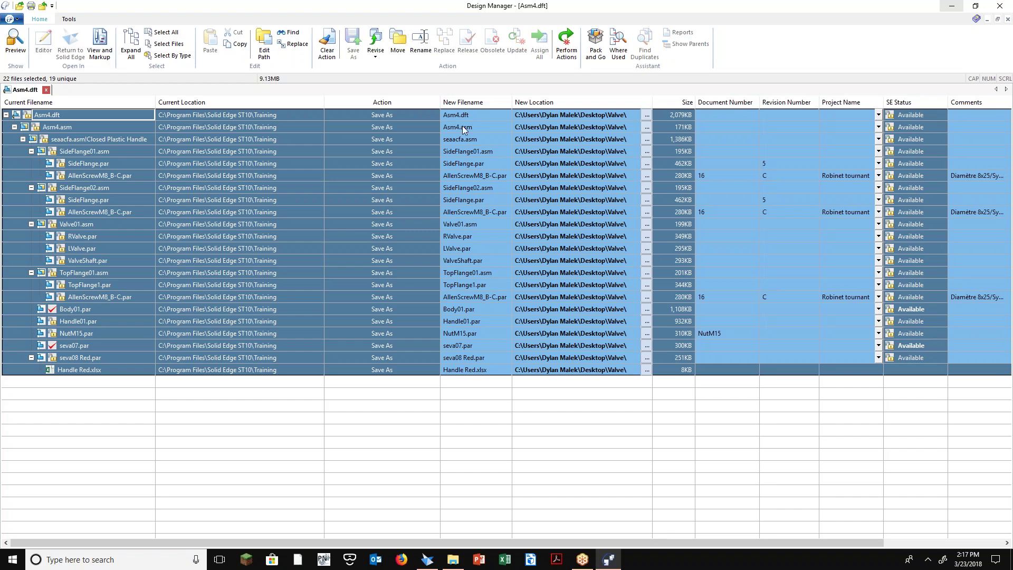
click(449, 188)
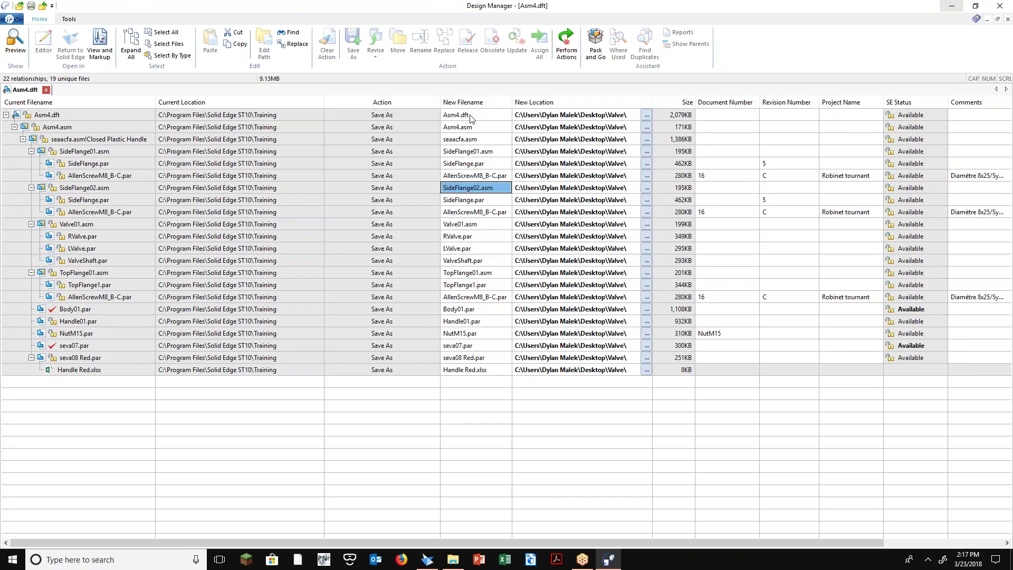
Prefix Body01.par's New Filename with 'Valve' so it reads Valve Body01.par
click(74, 309)
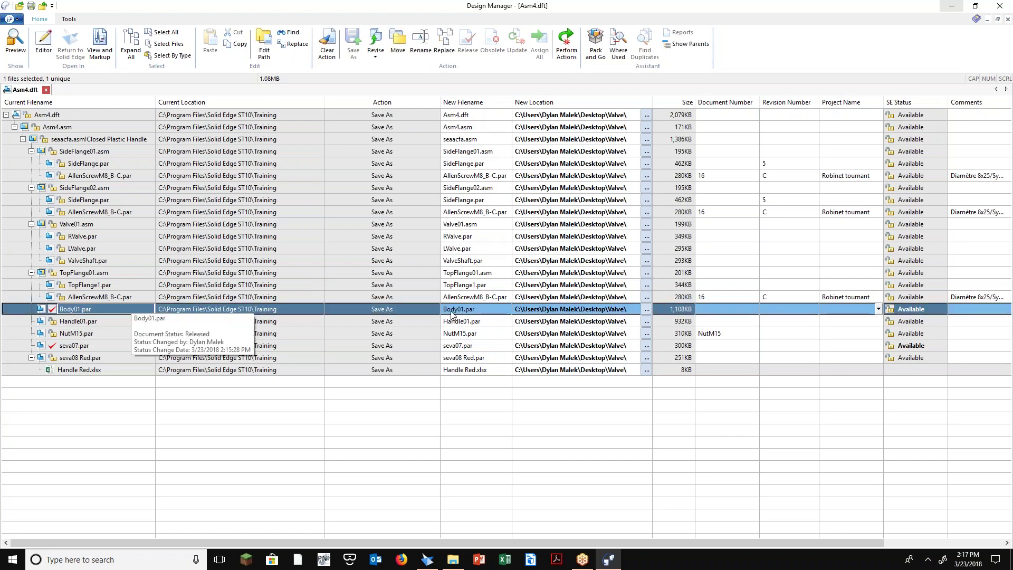
click(445, 308)
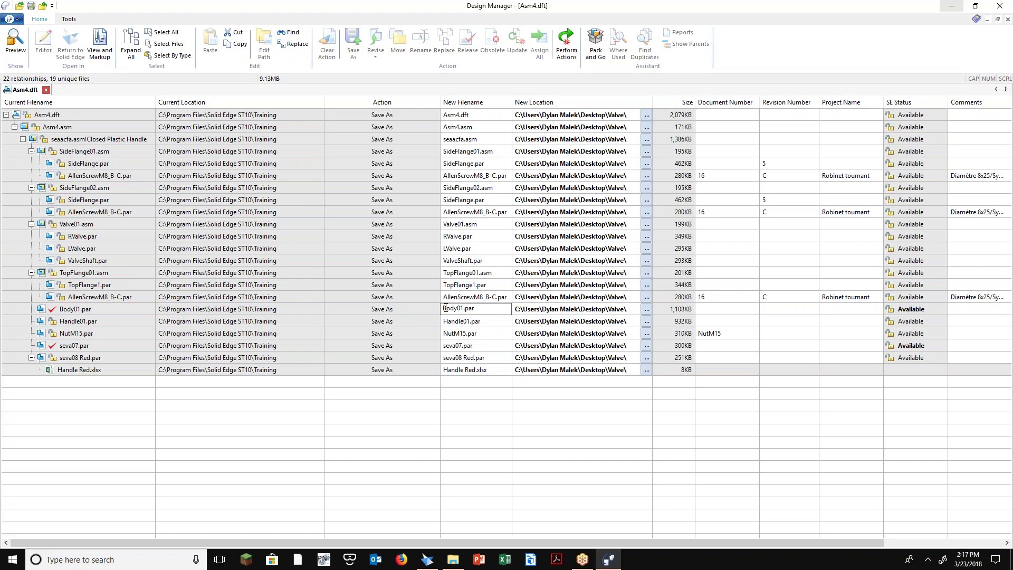
click(444, 309)
text(Valve)
click(466, 357)
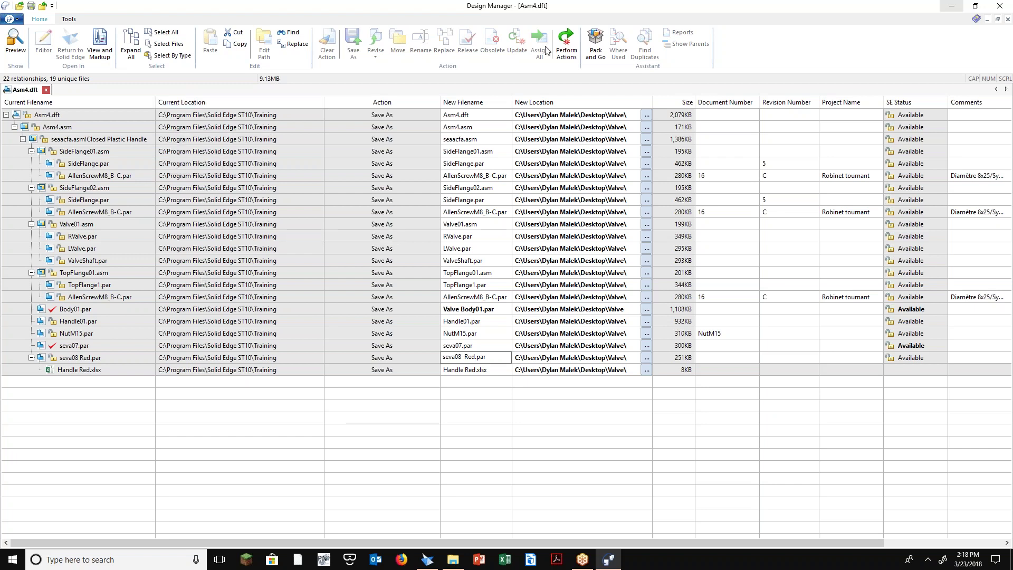
Perform the copy actions, expand the tree to check the Valve locations, then minimize Design Manager
click(565, 43)
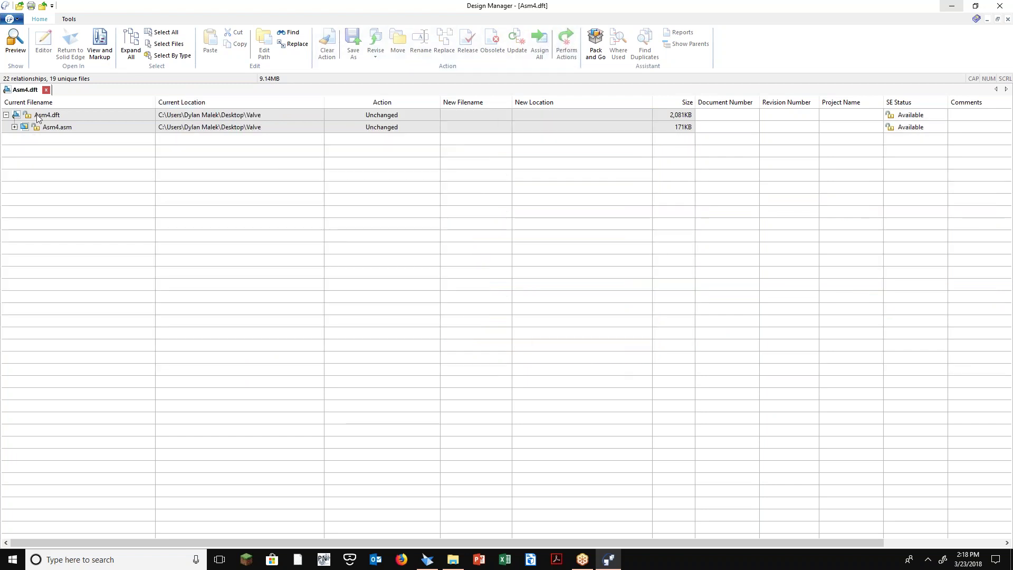
click(130, 46)
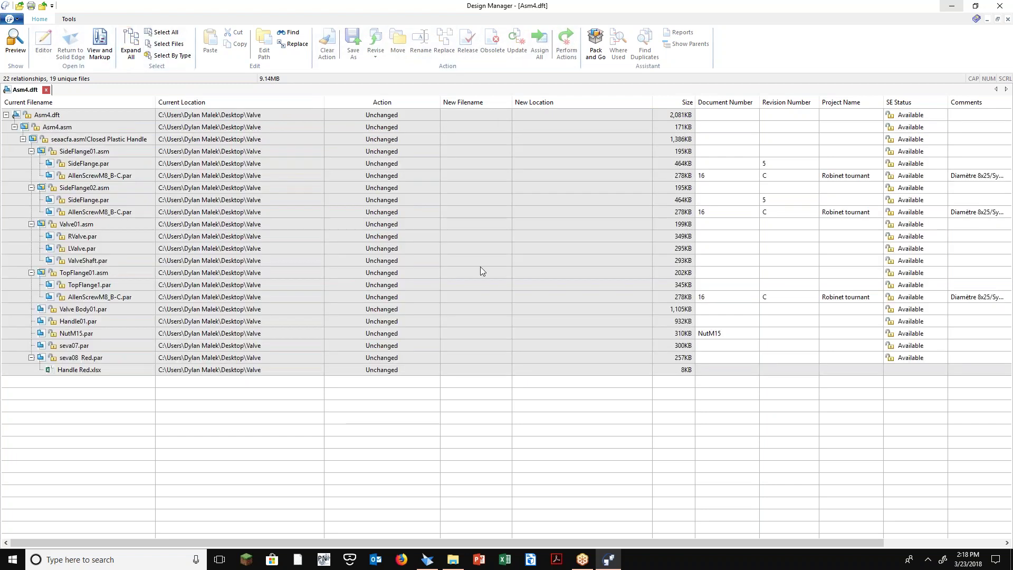
drag(232, 115, 245, 120)
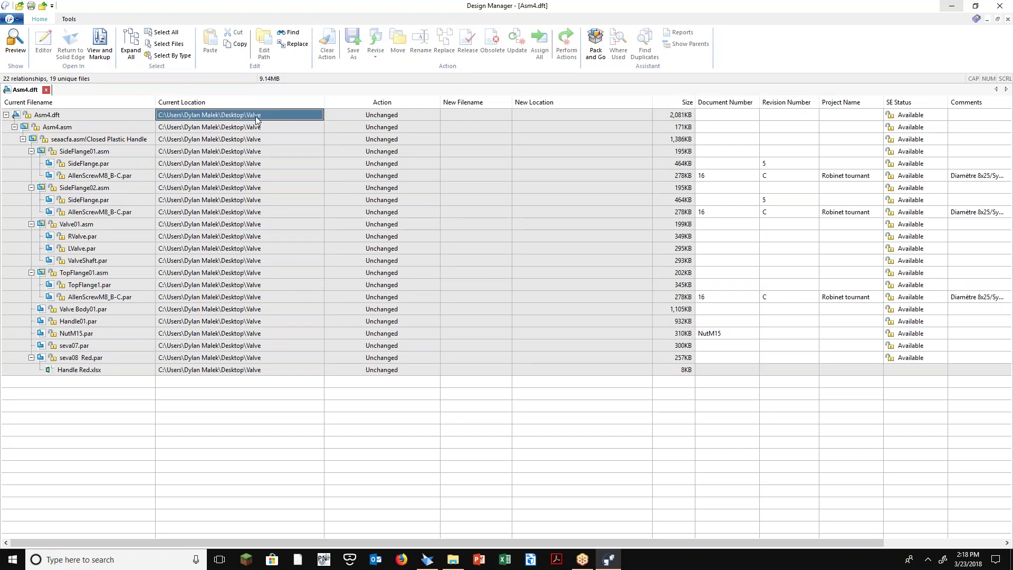
click(952, 7)
Browse the Desktop Valve folder in File Explorer to confirm the 25 copied files, then return
click(904, 38)
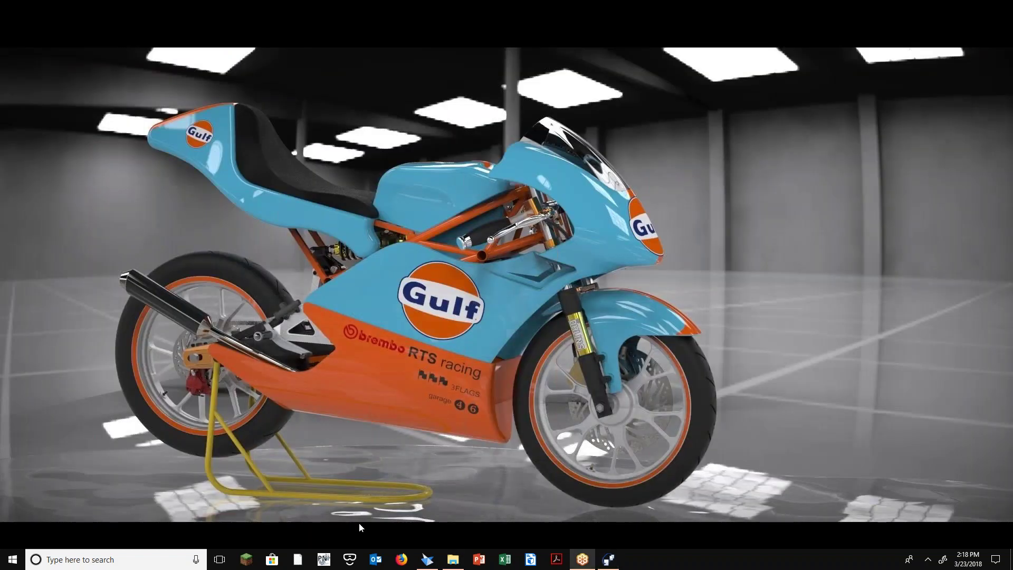
click(446, 559)
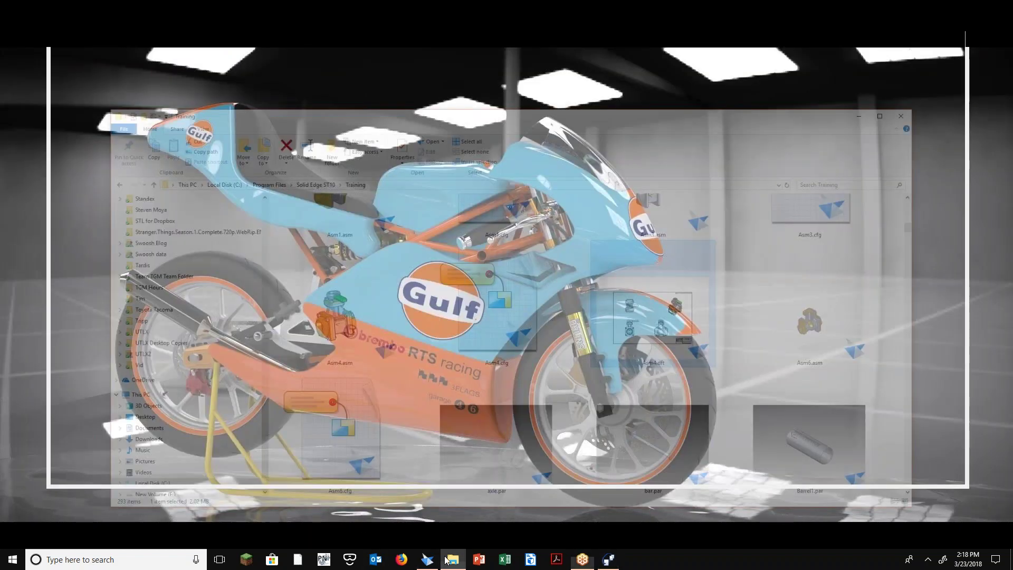
click(100, 380)
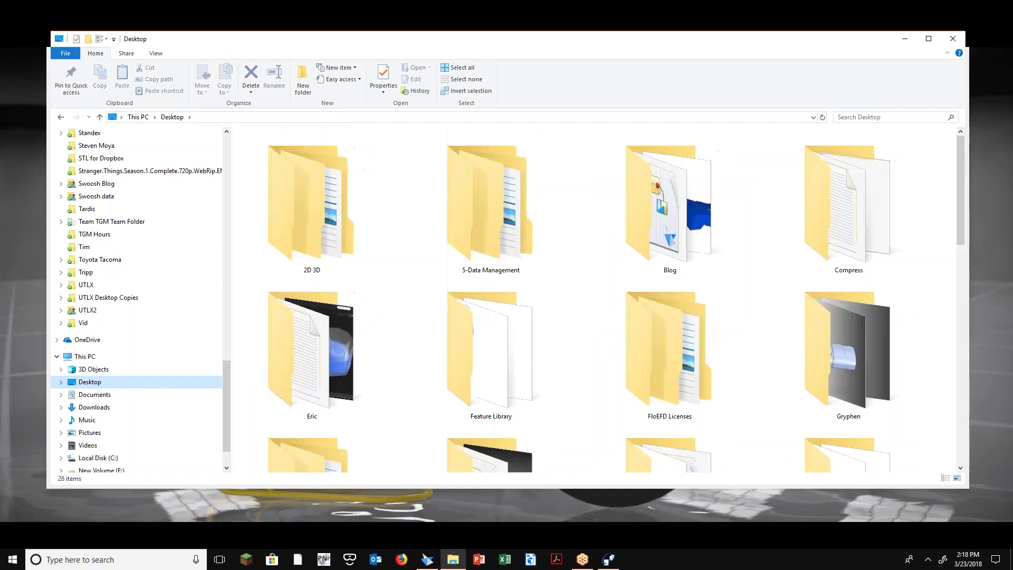
scroll(491, 399, down, 5)
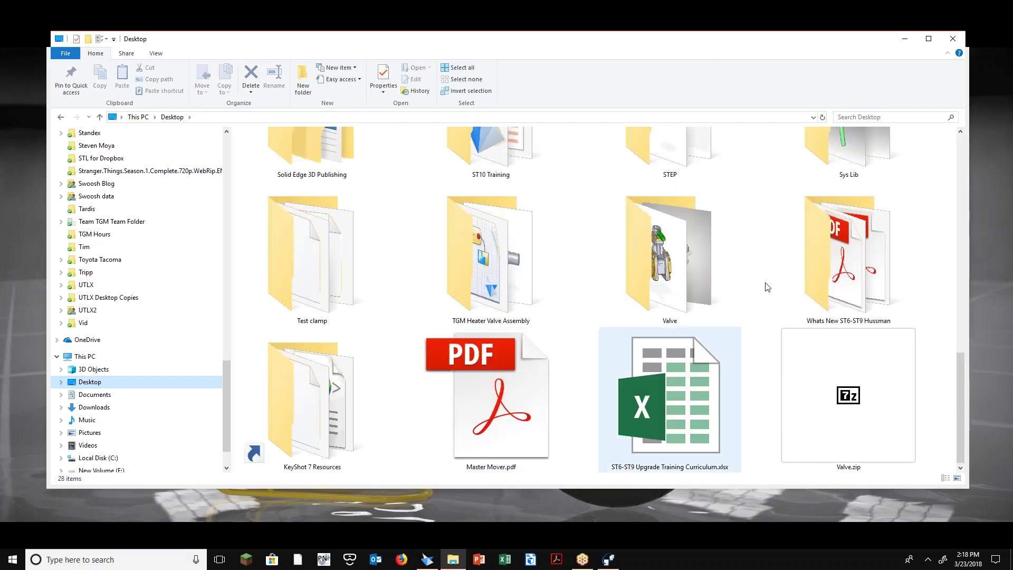
double_click(699, 289)
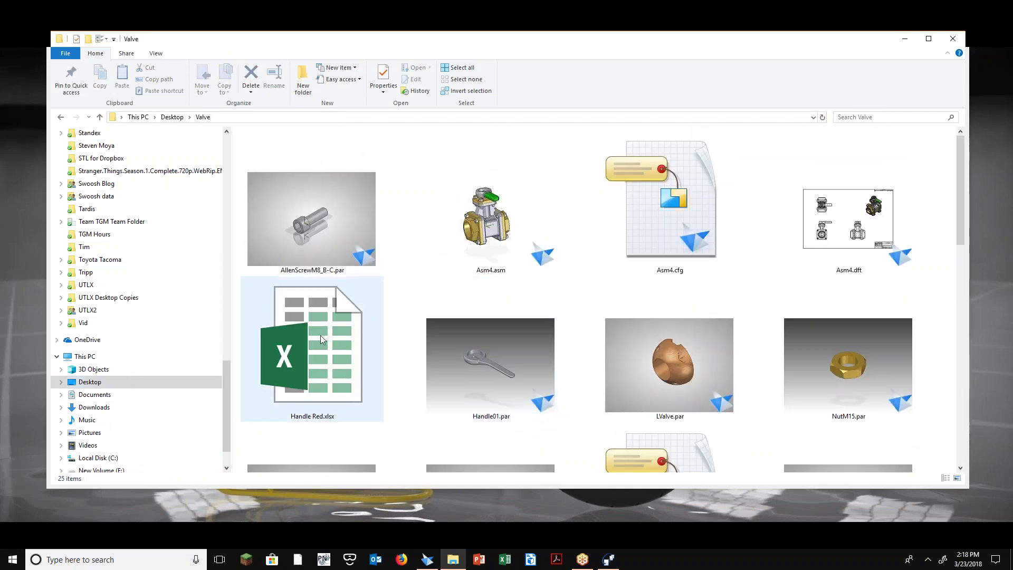
click(345, 376)
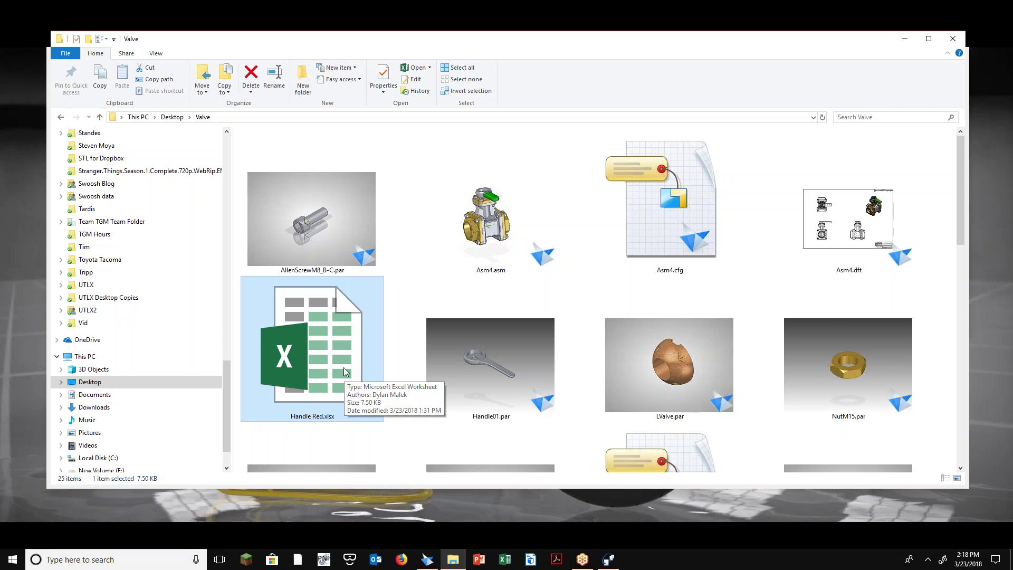
scroll(297, 348, down, 3)
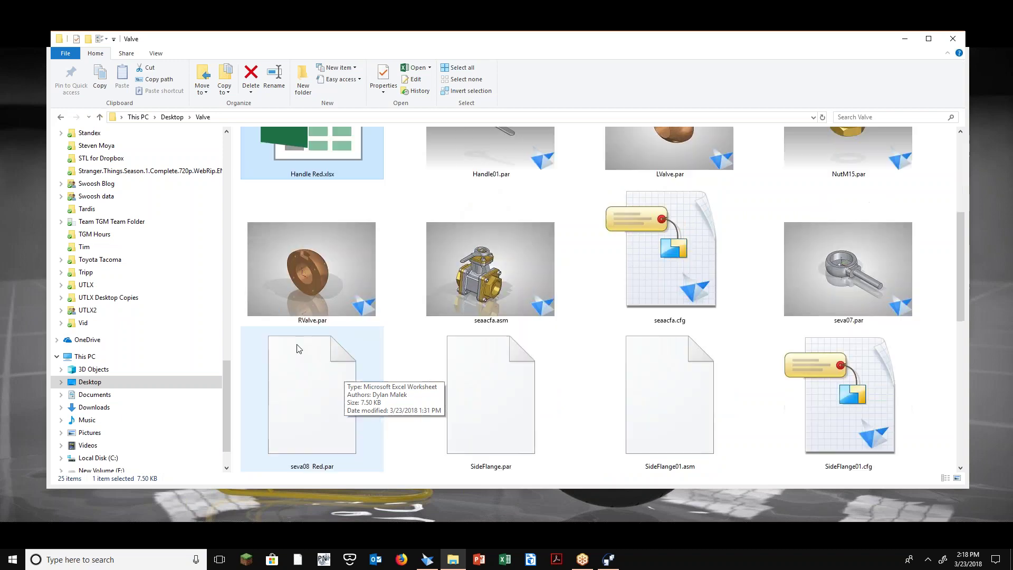
scroll(297, 348, down, 1)
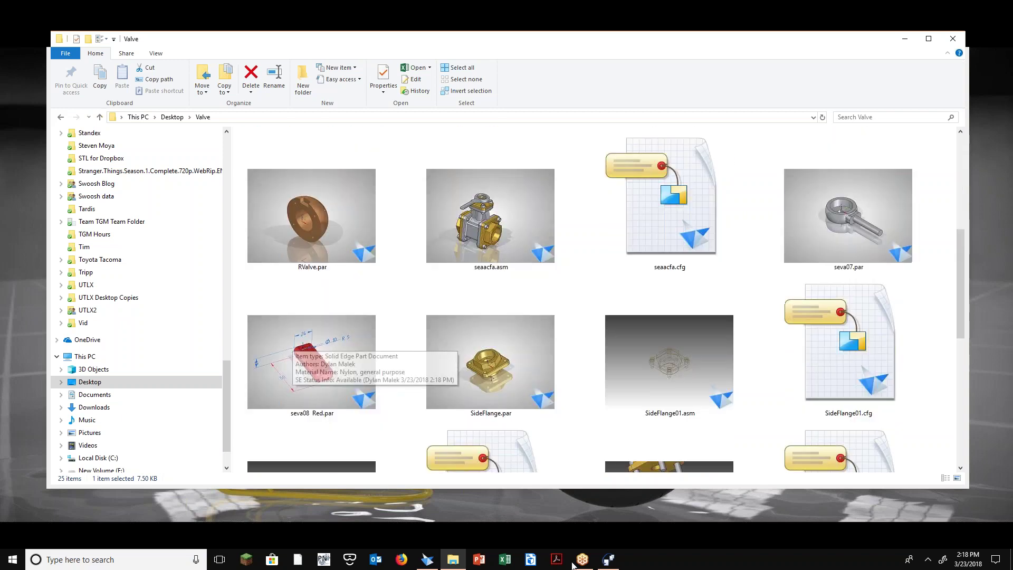
click(608, 559)
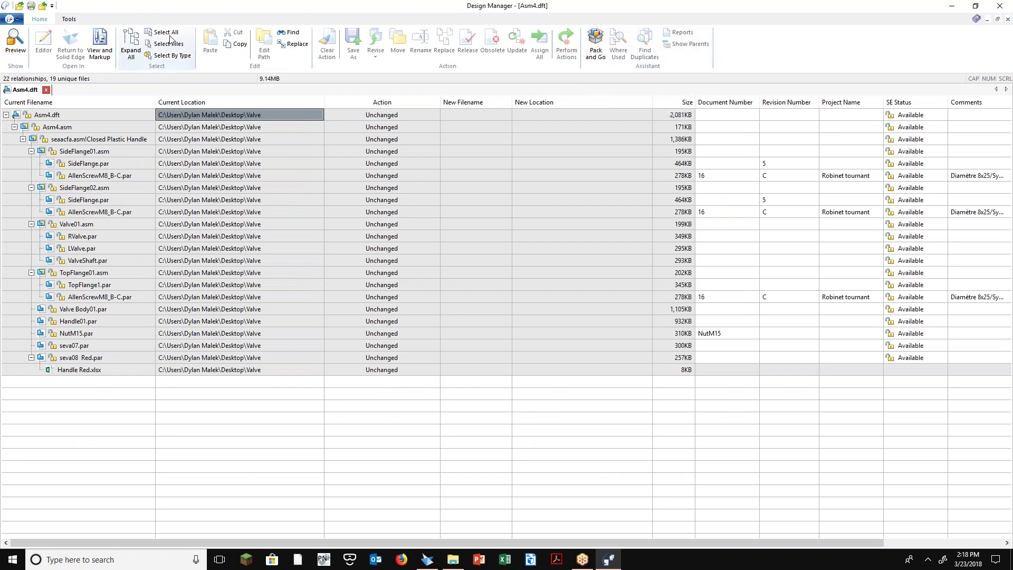
Select all files and pack them into Asm4.zip on the Desktop, dismissing the completion message
key(ctrl+a)
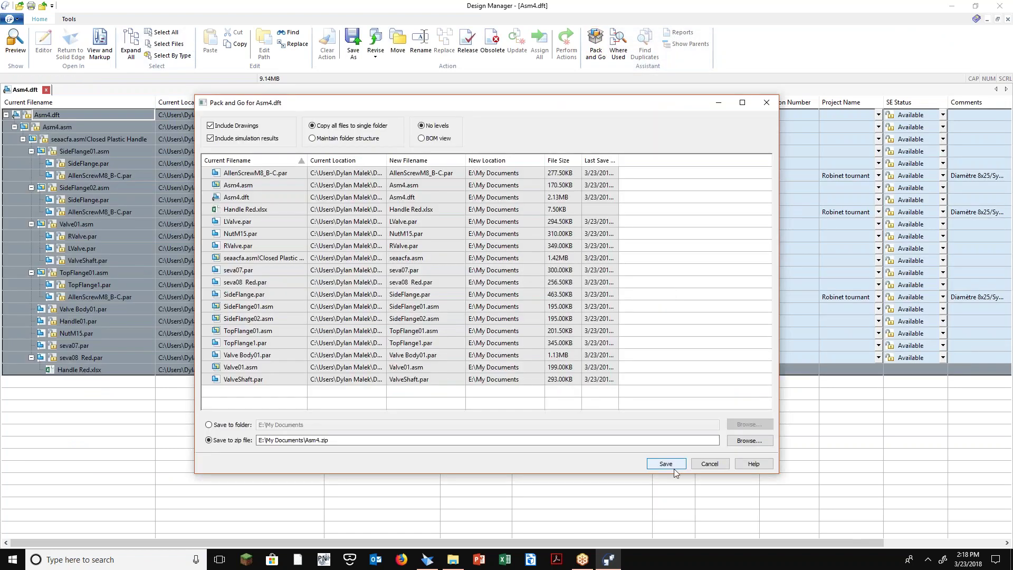
click(759, 443)
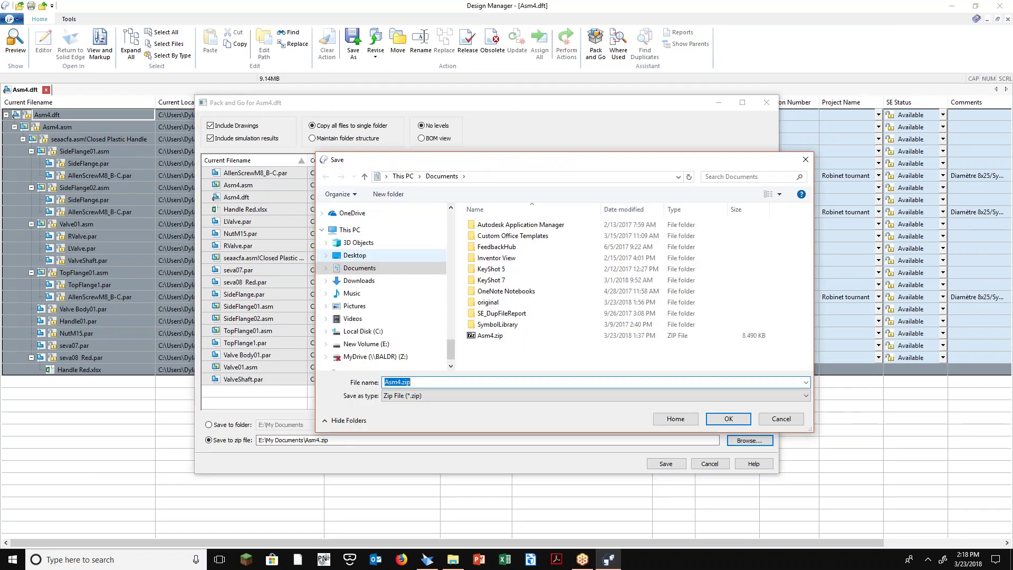
click(355, 255)
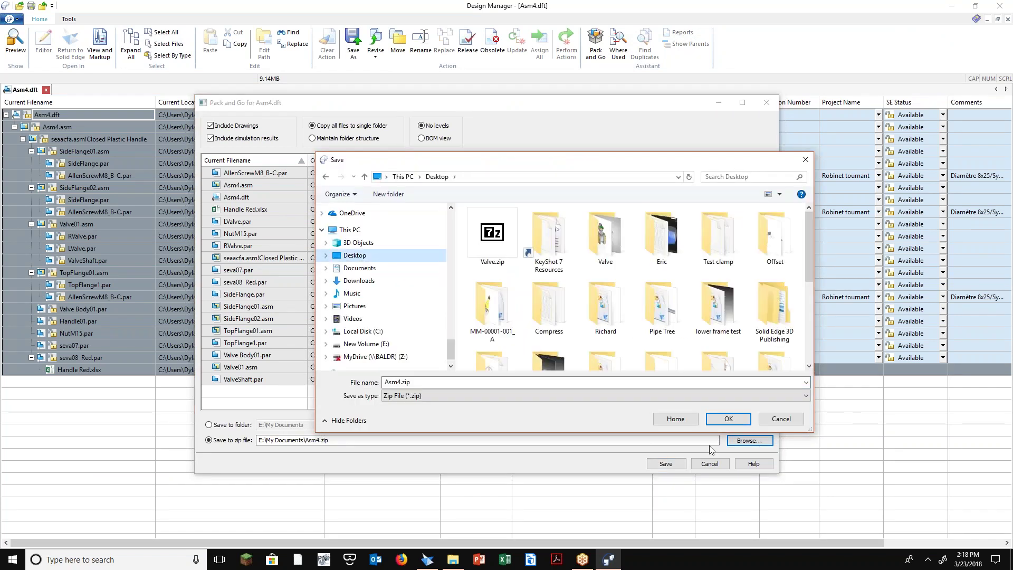
click(728, 418)
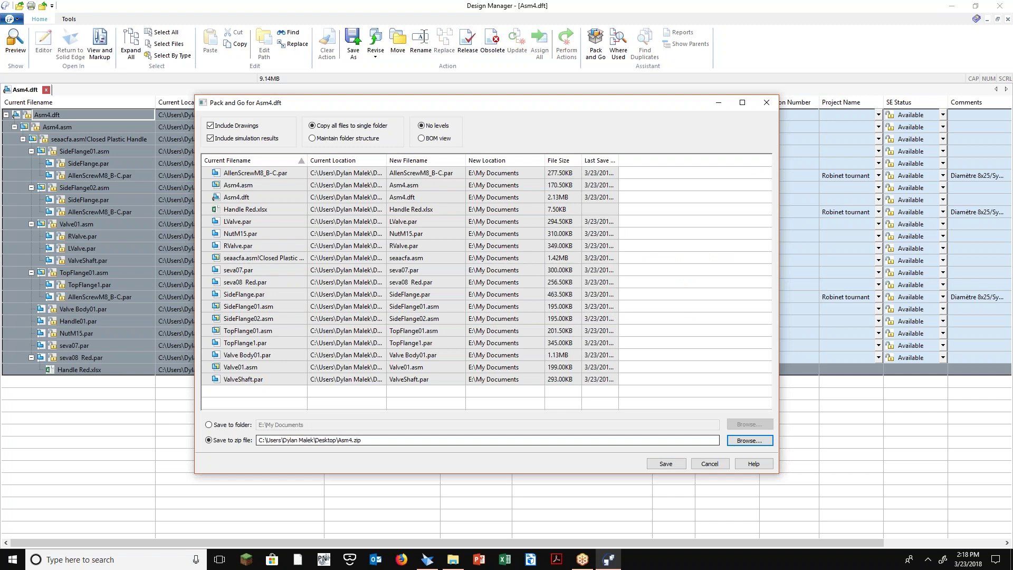
key(Return)
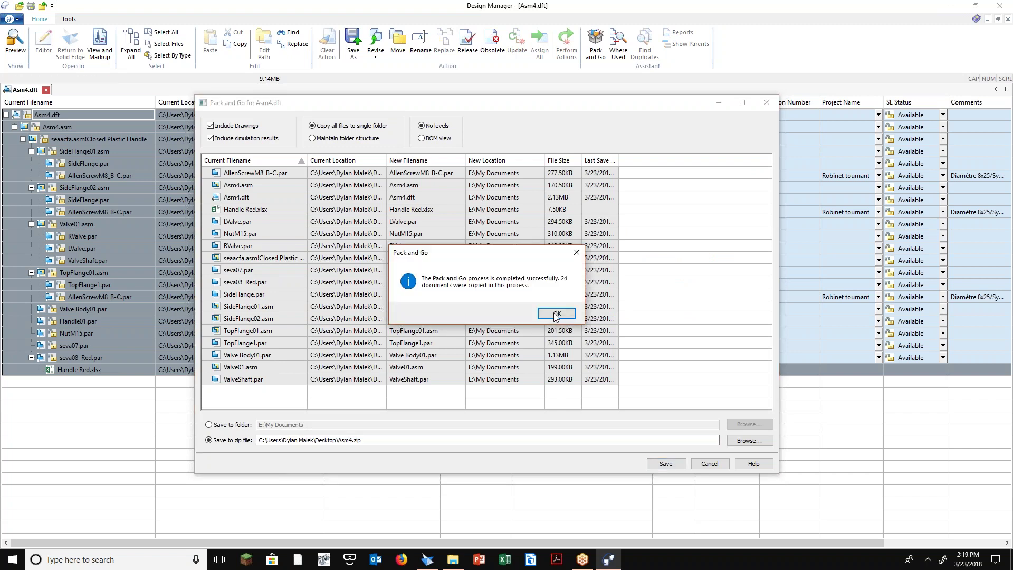
click(557, 315)
key(alt+Tab)
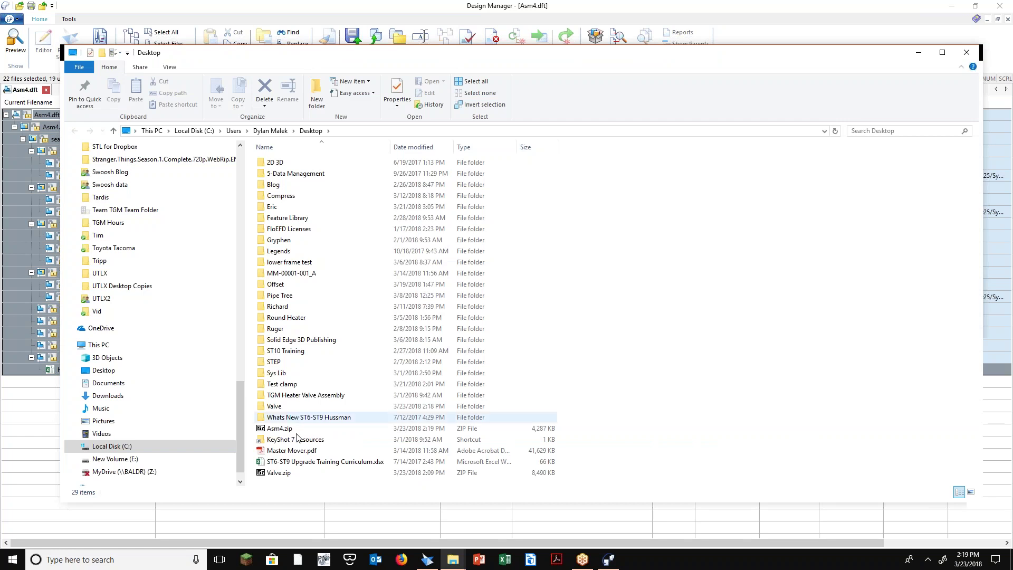
double_click(297, 430)
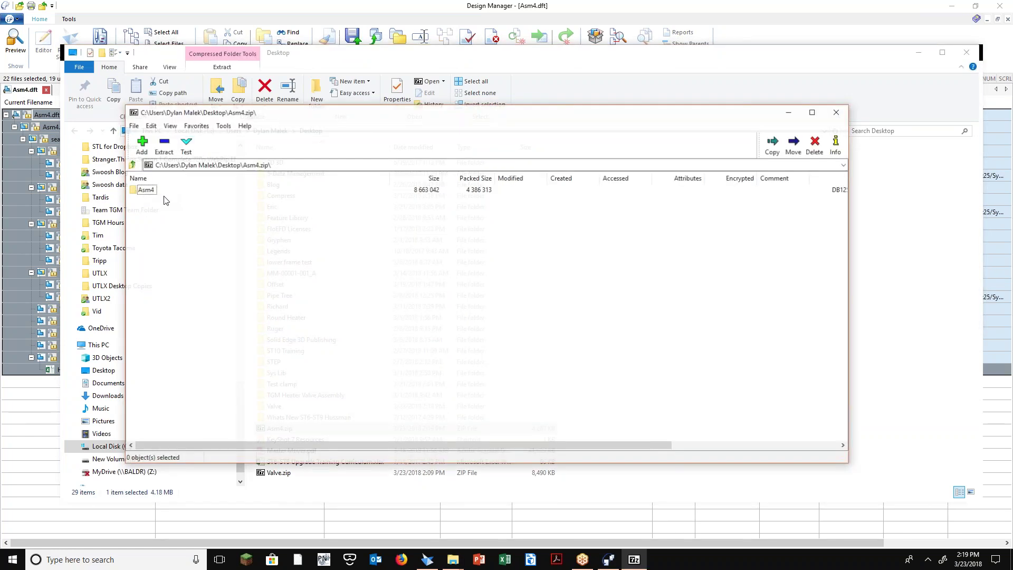
double_click(162, 191)
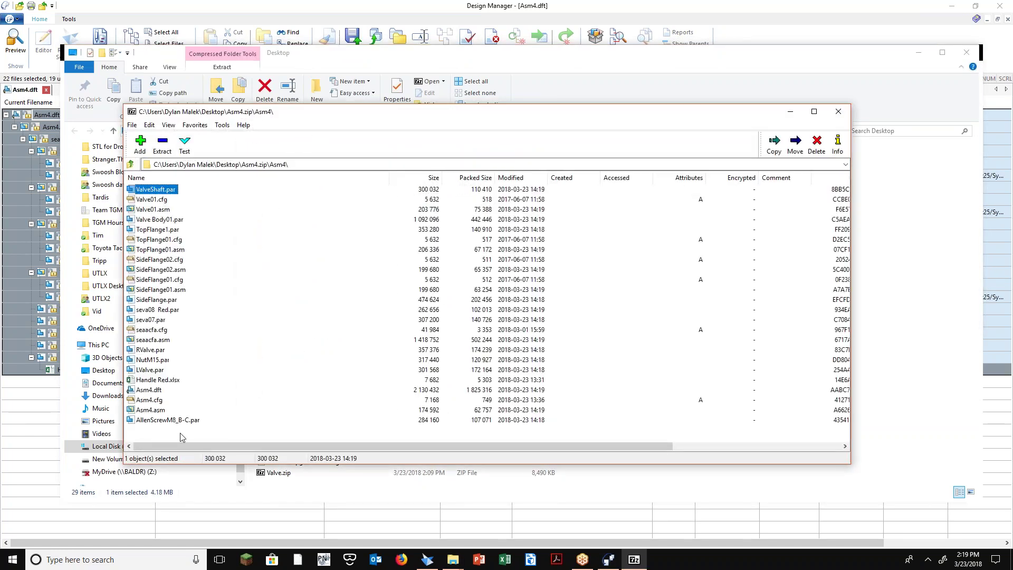
click(141, 381)
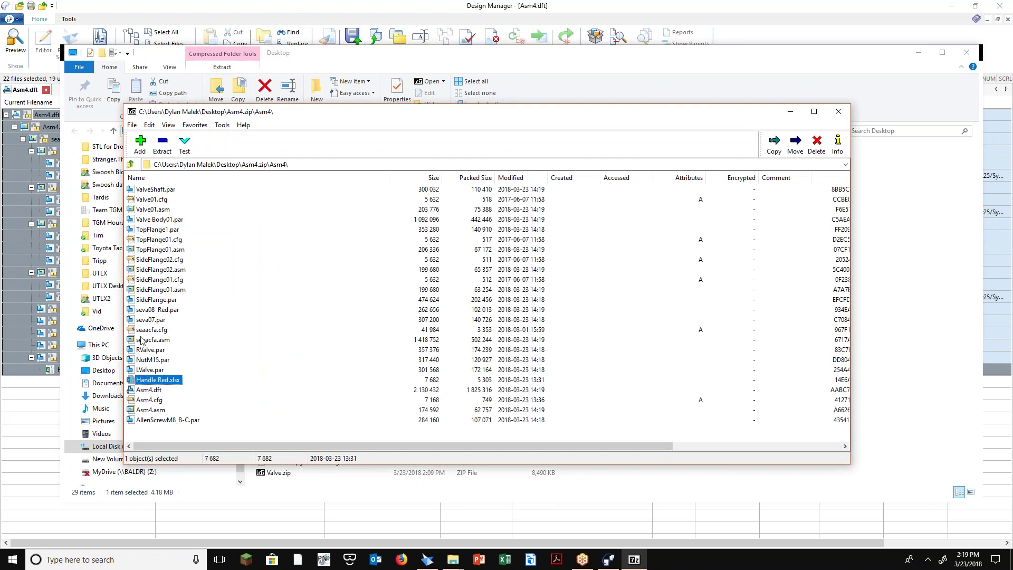
click(839, 111)
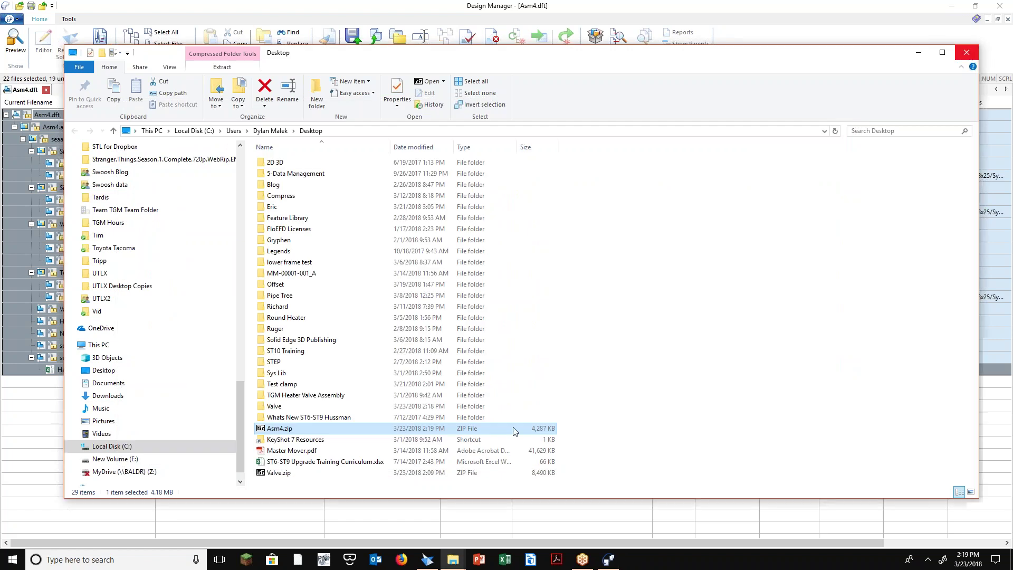
key(alt+Tab)
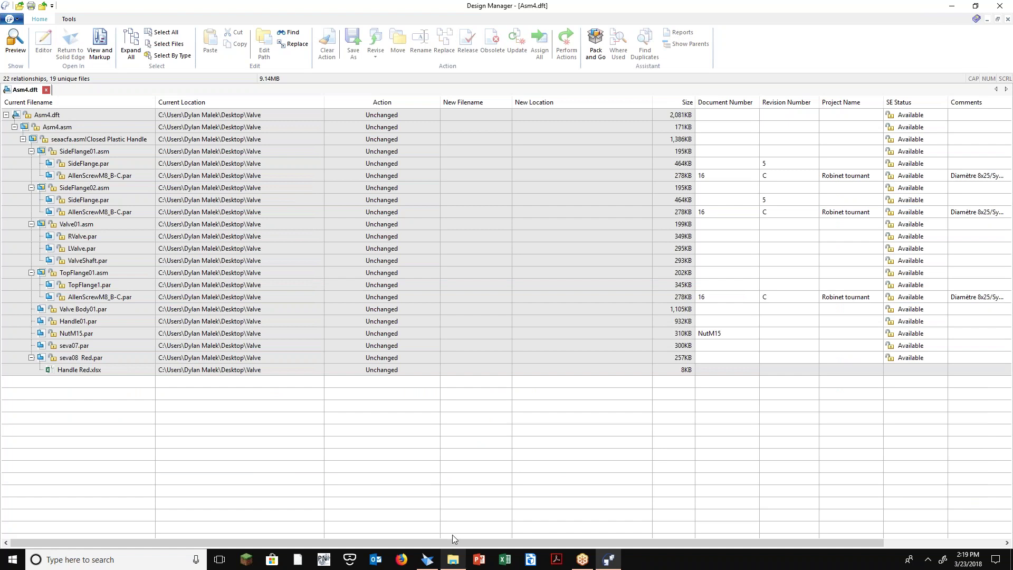
click(453, 559)
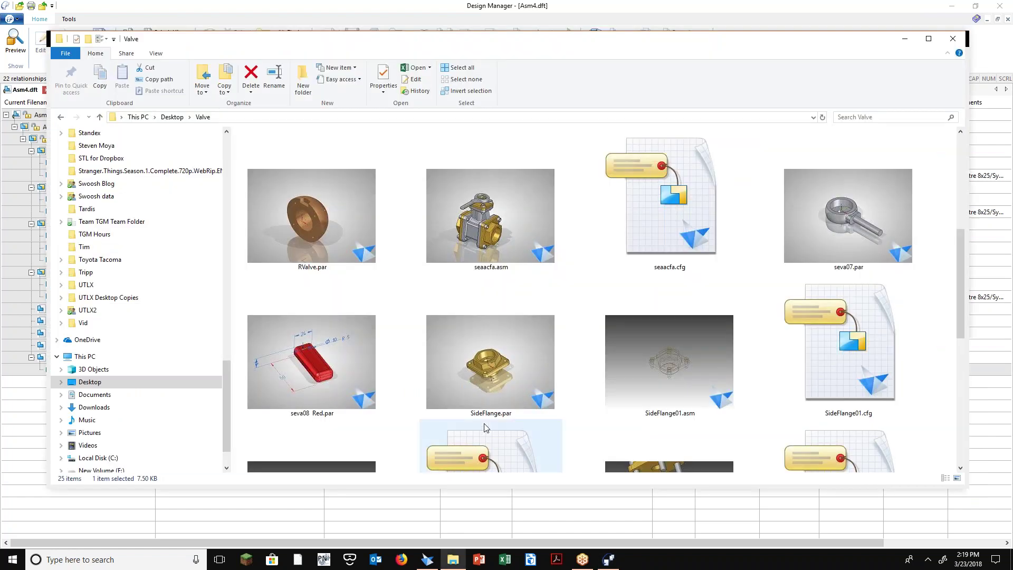
drag(500, 50, 467, 37)
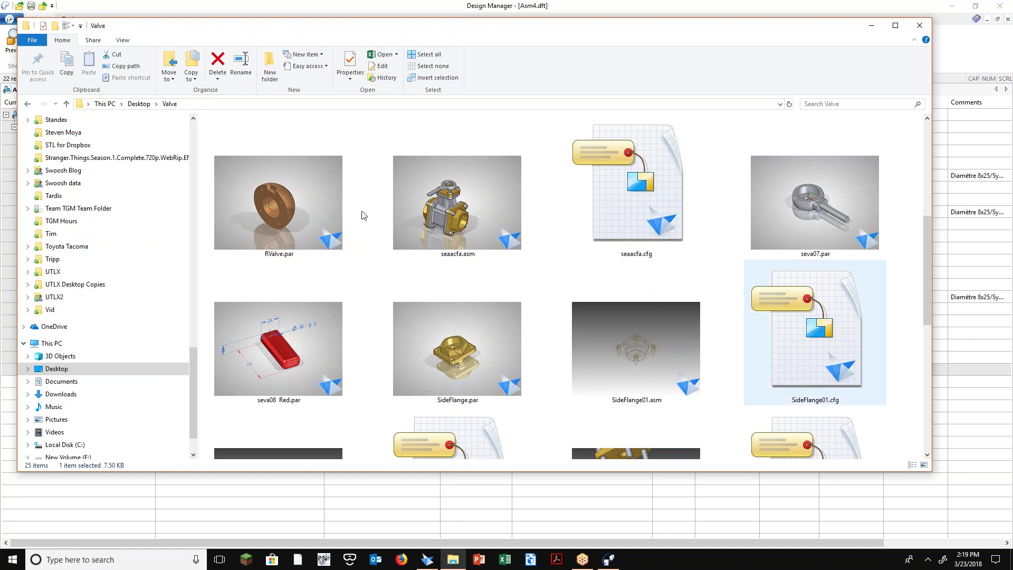
drag(897, 364, 304, 192)
right_click(305, 192)
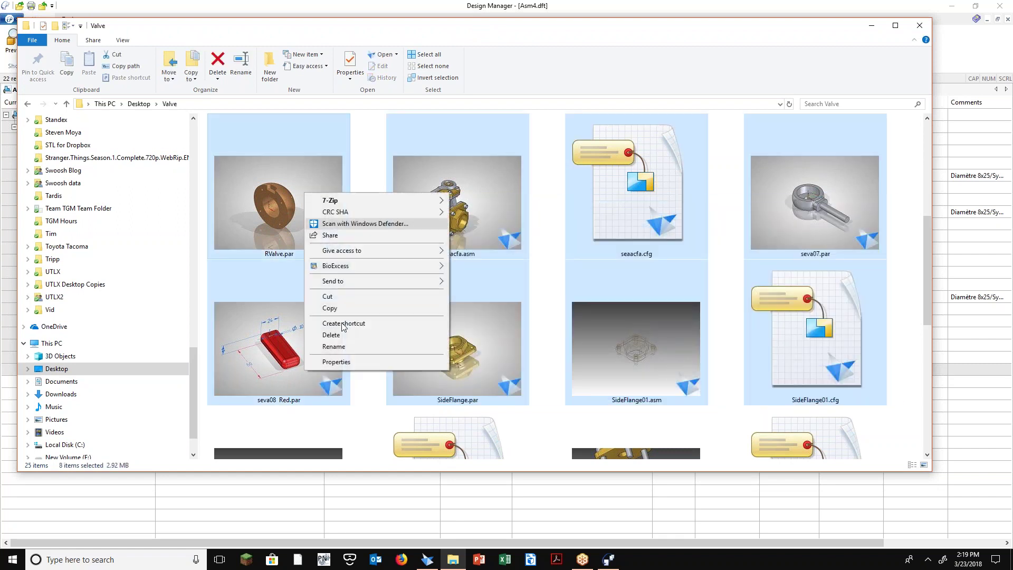
click(346, 290)
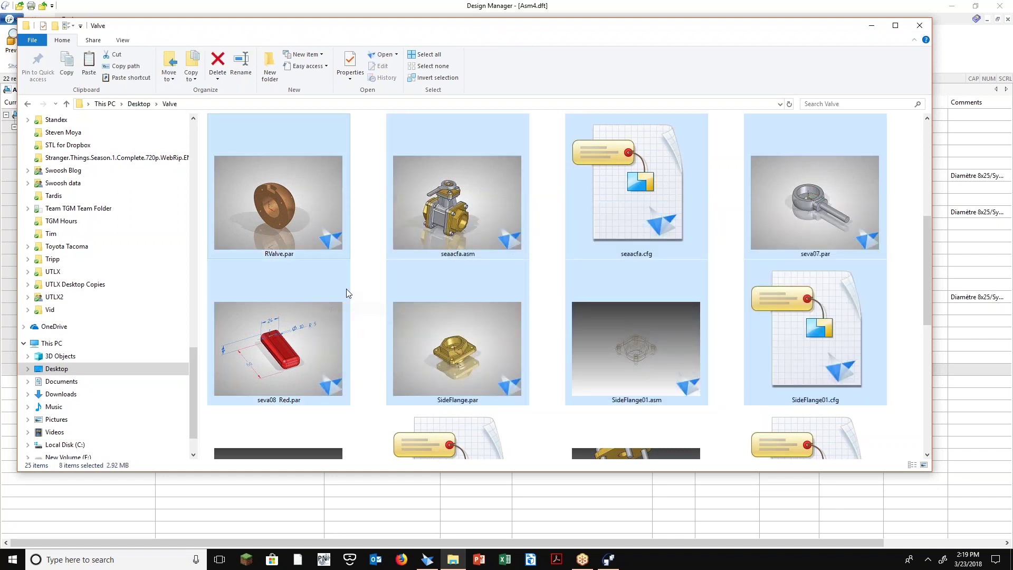
right_click(347, 290)
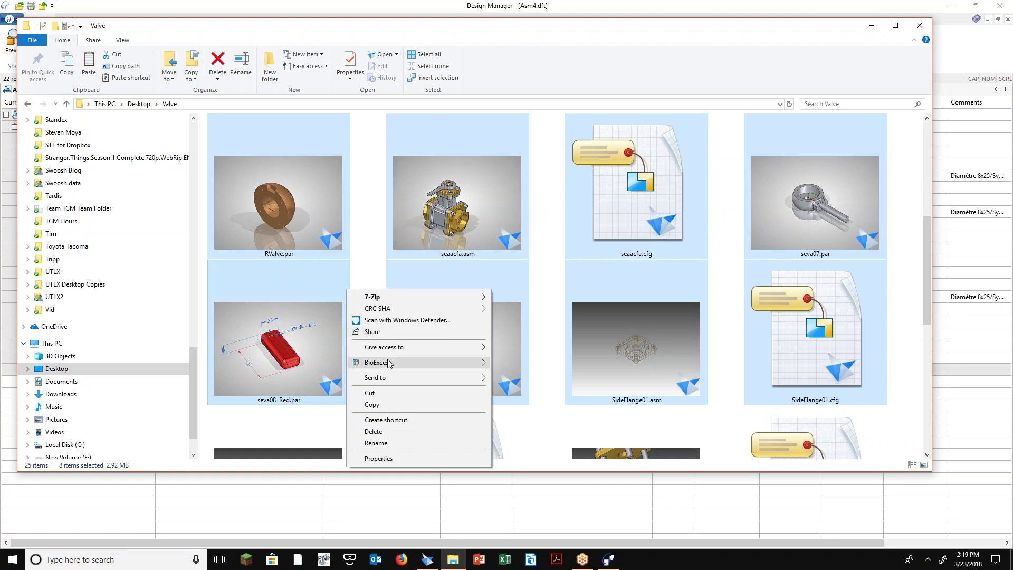
mouse_move(389, 363)
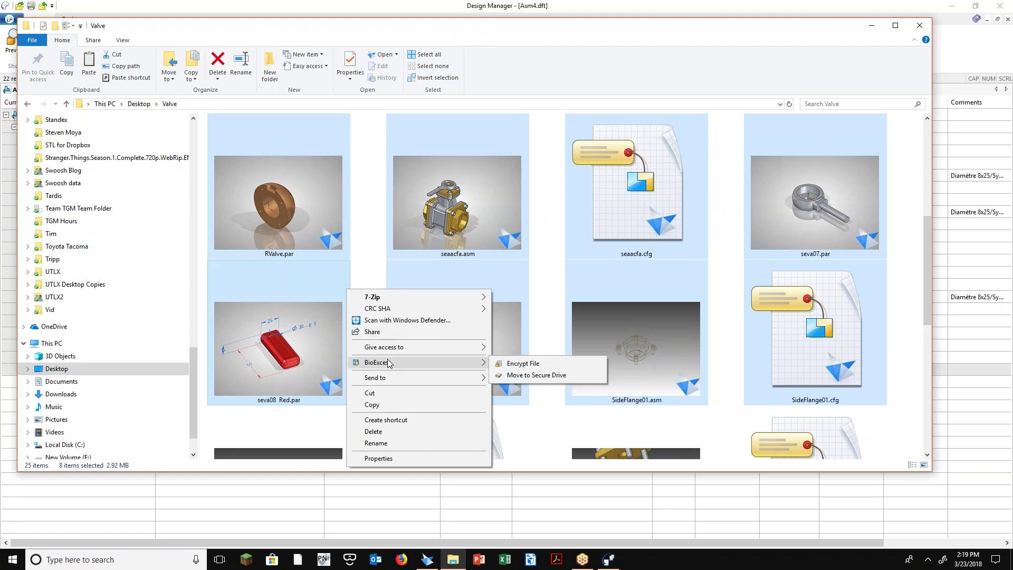
click(892, 411)
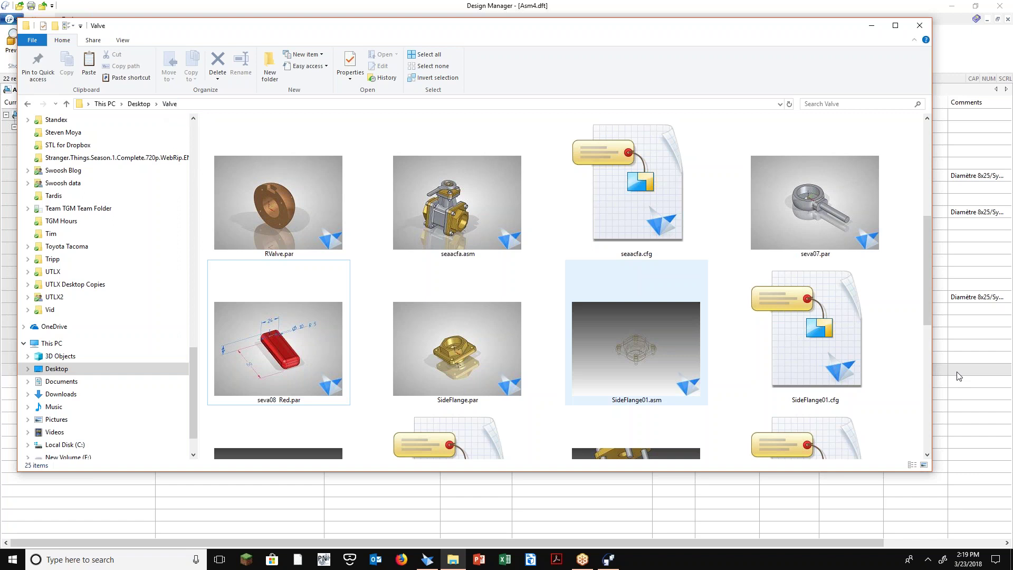
scroll(870, 401, down, 3)
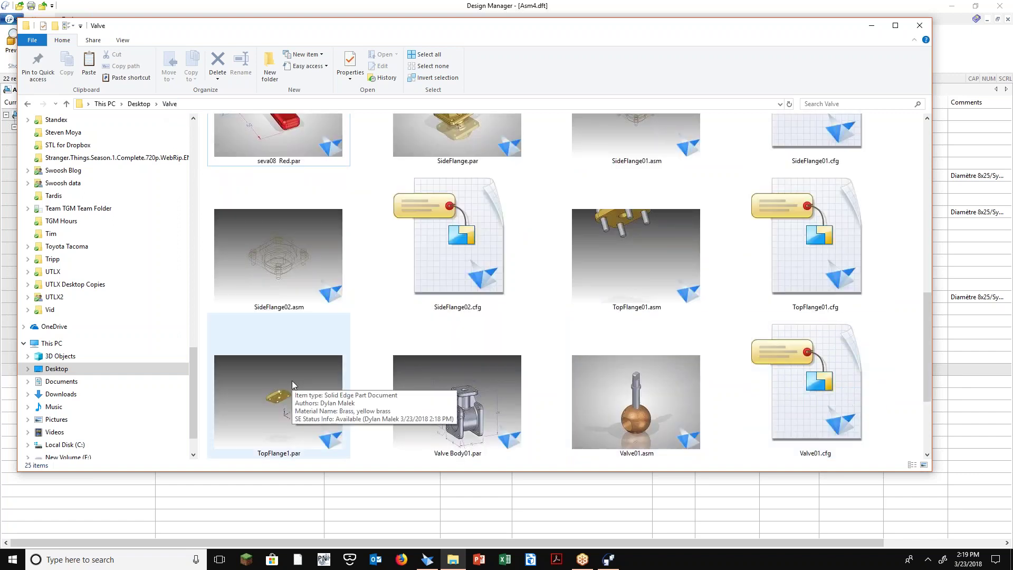
scroll(292, 381, down, 2)
scroll(292, 381, up, 4)
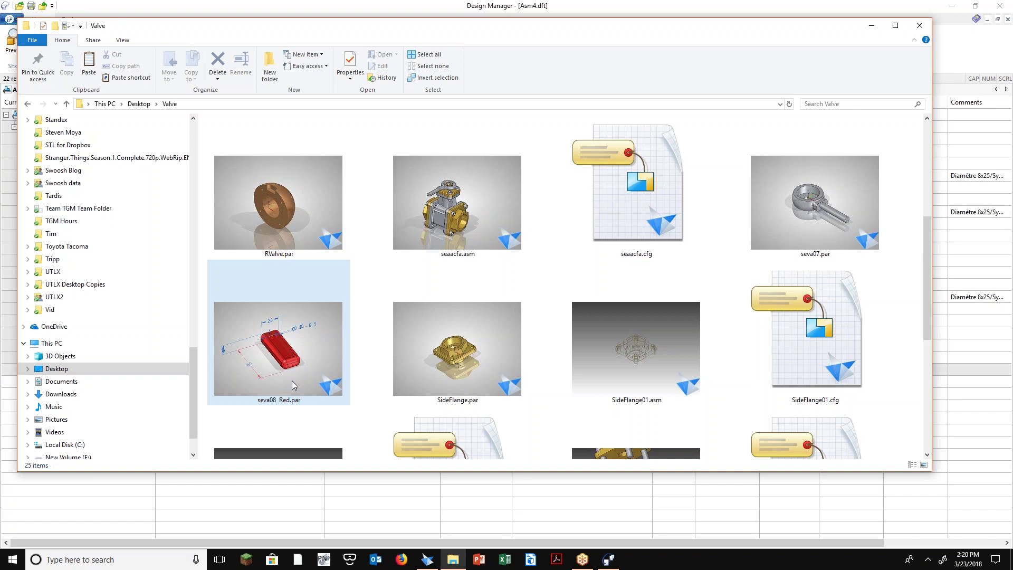
click(919, 26)
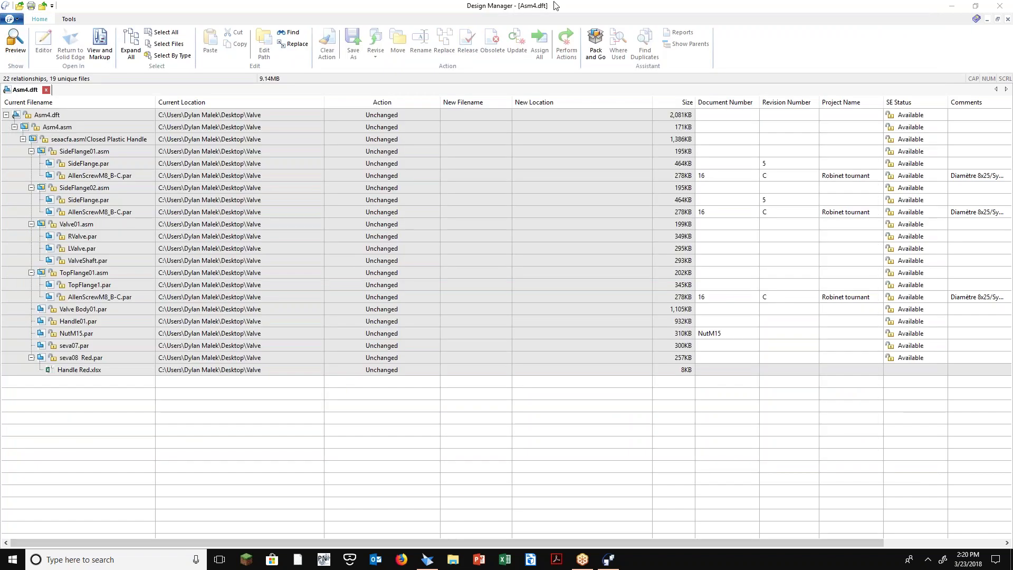
Restore the maximized Design Manager window to a smaller size after selecting TopFlange01.asm's New Location cell
click(601, 272)
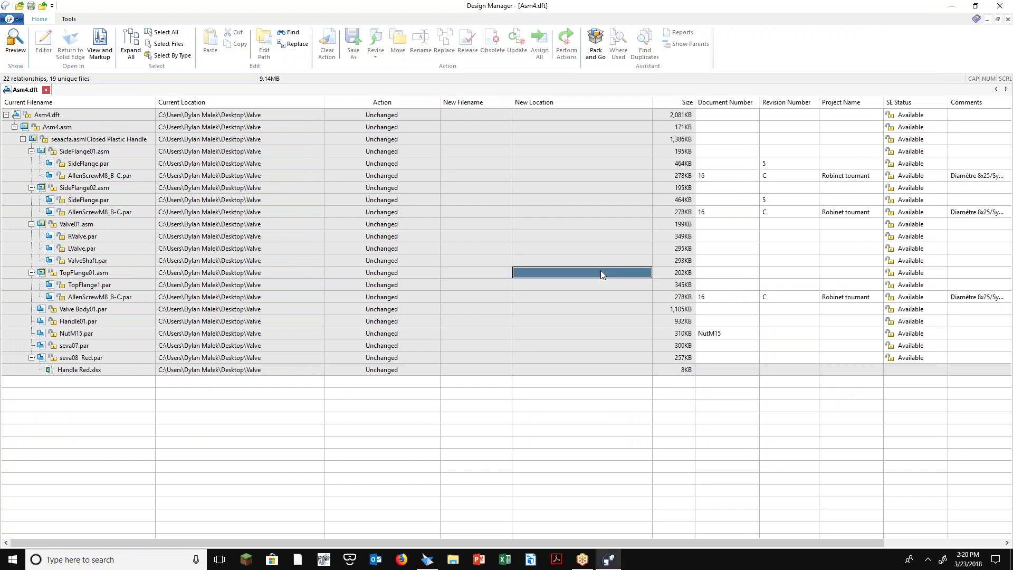
mouse_move(125, 354)
double_click(642, 8)
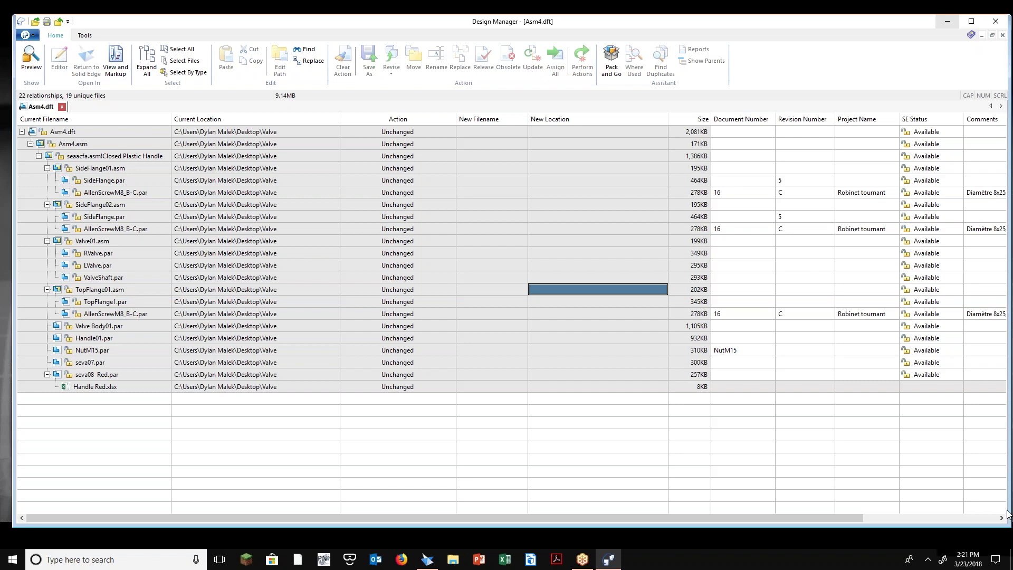
click(993, 132)
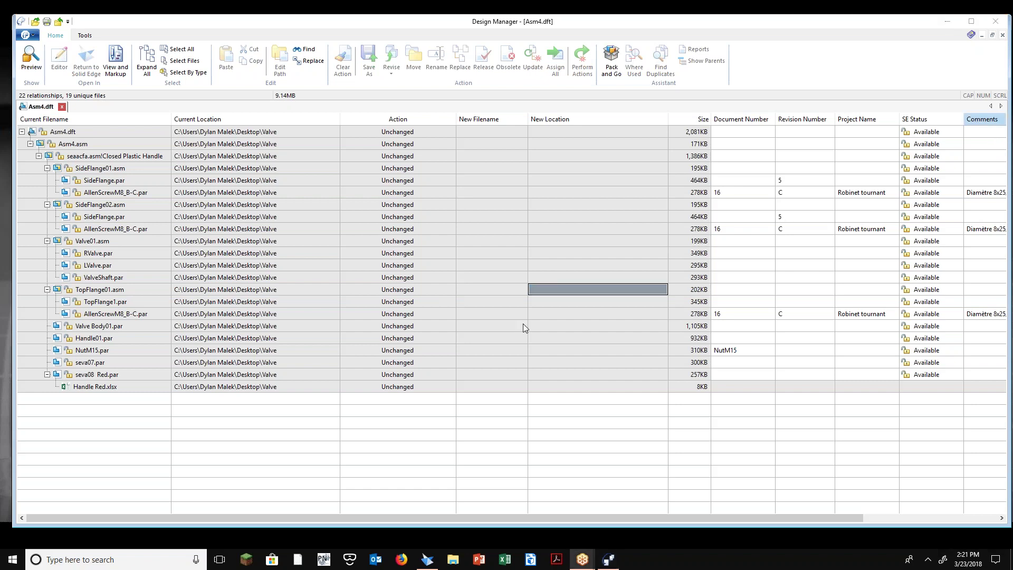